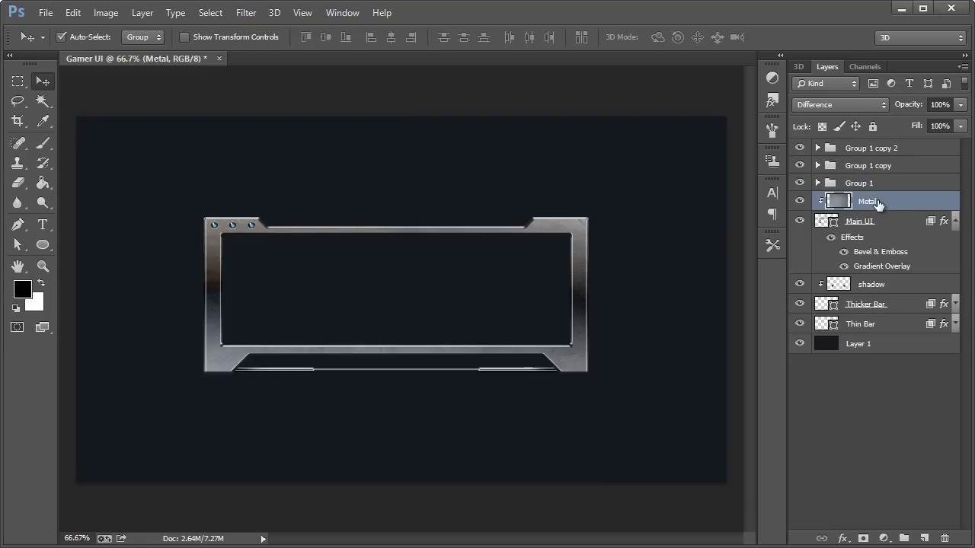
- Merge the Metal texture layer and the Main UI frame layer into one layer
{"action": "left_click", "coordinate": [859, 221], "text": "shift"}
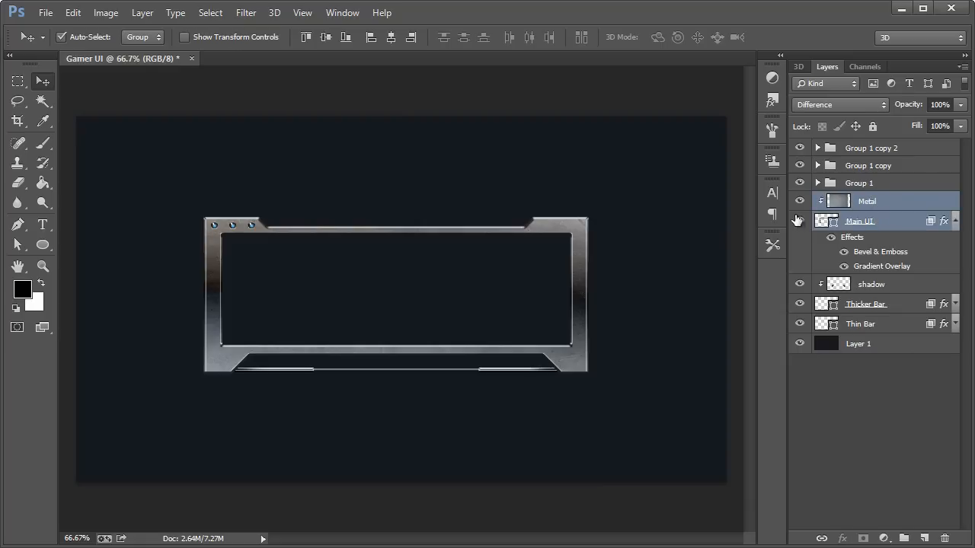
{"action": "left_click", "coordinate": [799, 221]}
{"action": "left_click", "coordinate": [799, 201]}
{"action": "key", "text": "ctrl+e"}
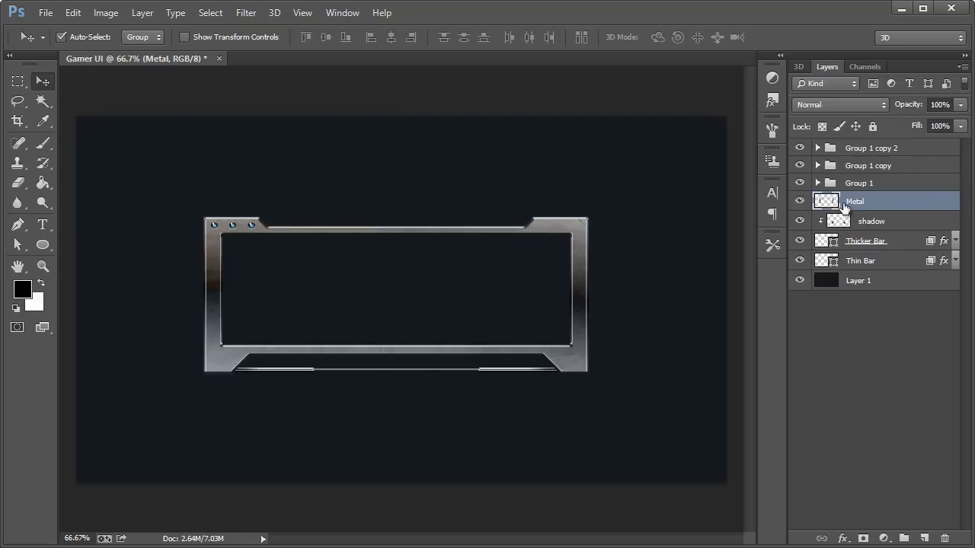
{"action": "left_click", "coordinate": [799, 201]}
{"action": "left_click", "coordinate": [800, 201]}
- Duplicate the merged Metal layer, place the copy beneath it, and shift the copy slightly left so its edge extends past the frame
{"action": "key", "text": "ctrl+alt+j"}
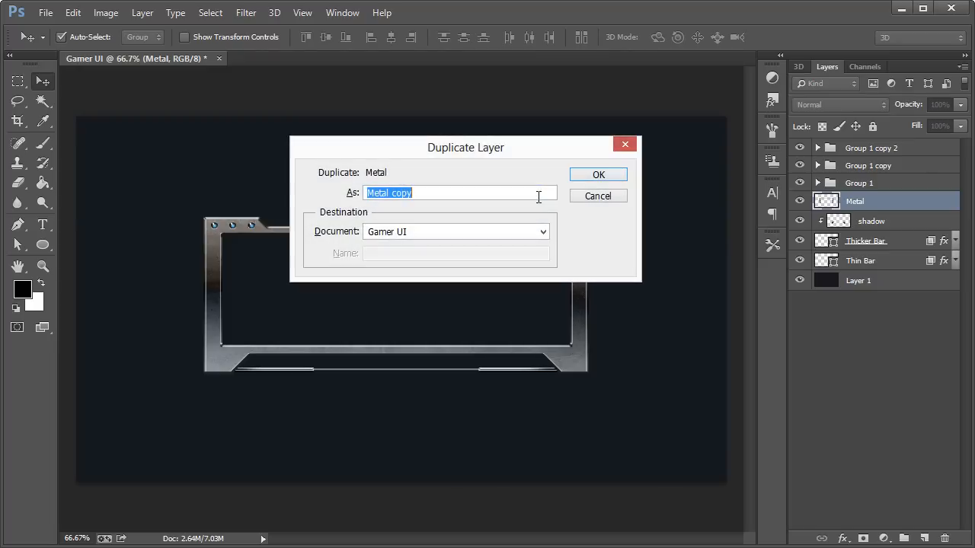
{"action": "left_click", "coordinate": [607, 173]}
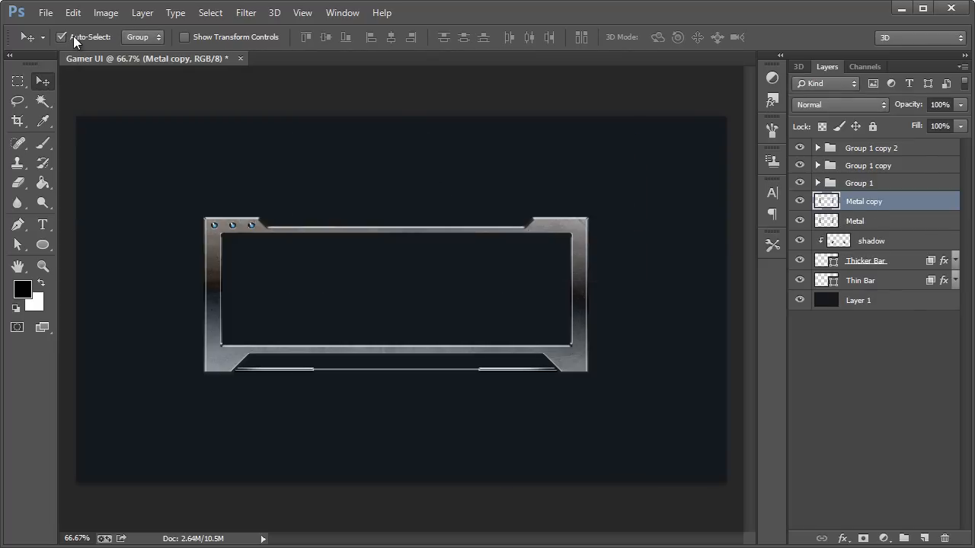
{"action": "left_click", "coordinate": [73, 36]}
{"action": "left_click_drag", "start_coordinate": [911, 204], "coordinate": [847, 232]}
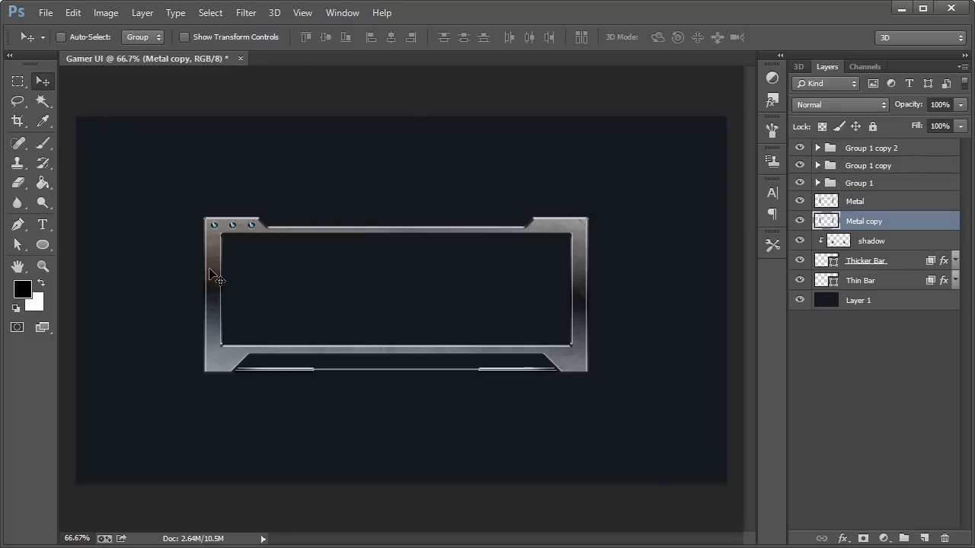
{"action": "left_click_drag", "start_coordinate": [213, 269], "coordinate": [197, 274]}
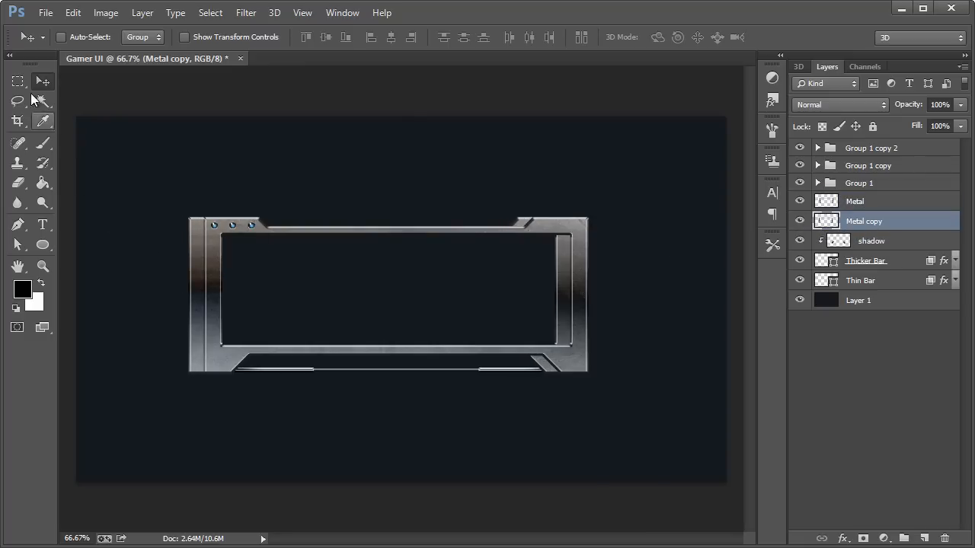
- Select the right portion of the Metal copy and move it outward past the frame's right edge
{"action": "left_click", "coordinate": [17, 83]}
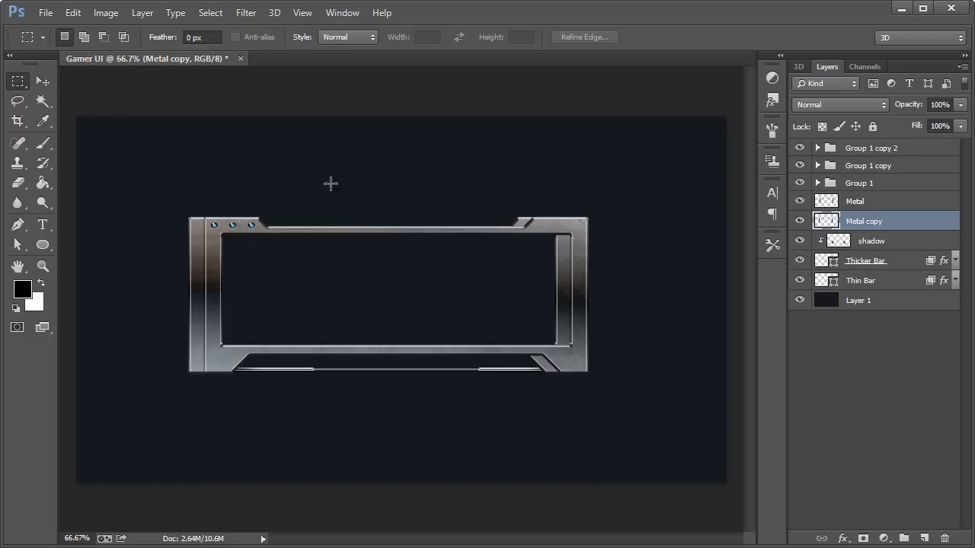
{"action": "left_click_drag", "start_coordinate": [615, 190], "coordinate": [513, 399]}
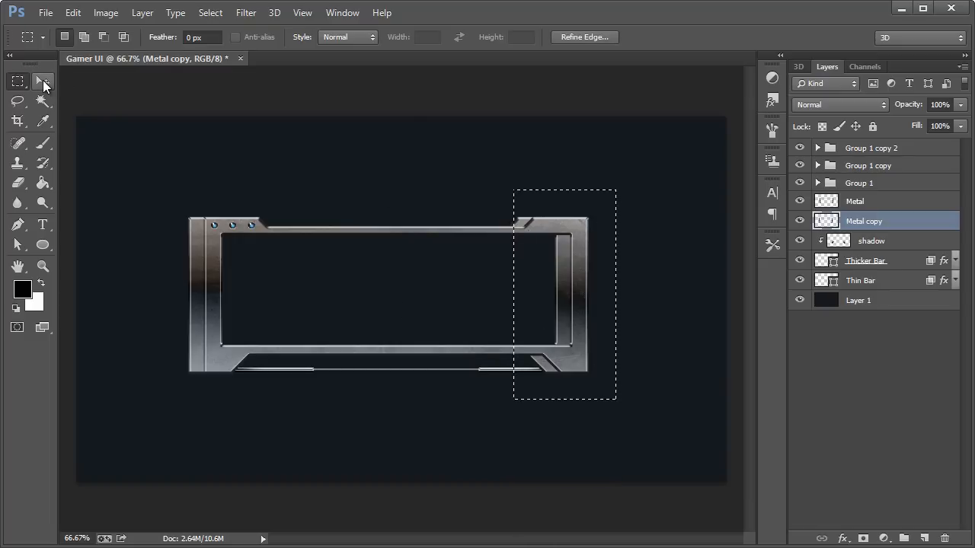
{"action": "left_click_drag", "start_coordinate": [22, 83], "coordinate": [106, 80]}
{"action": "left_click", "coordinate": [41, 81]}
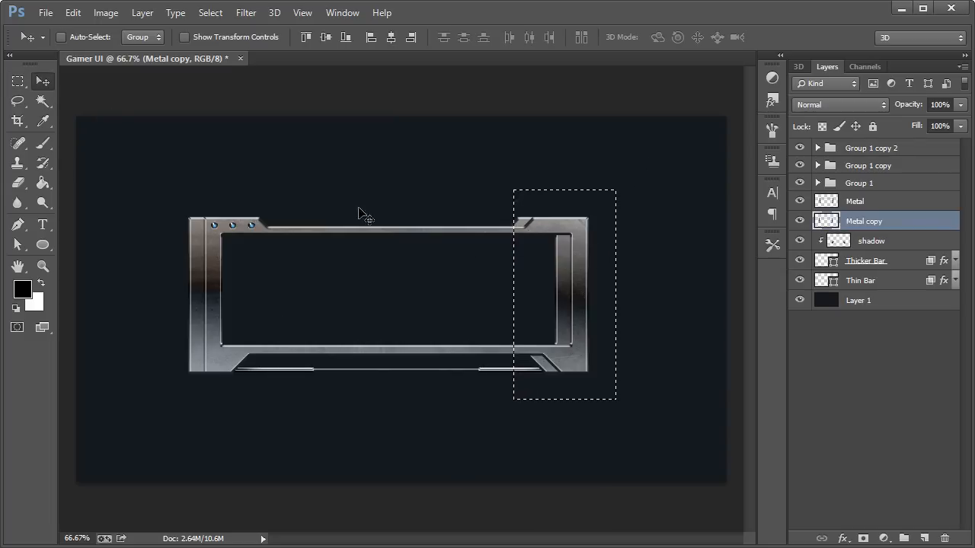
{"action": "left_click_drag", "start_coordinate": [561, 256], "coordinate": [593, 263]}
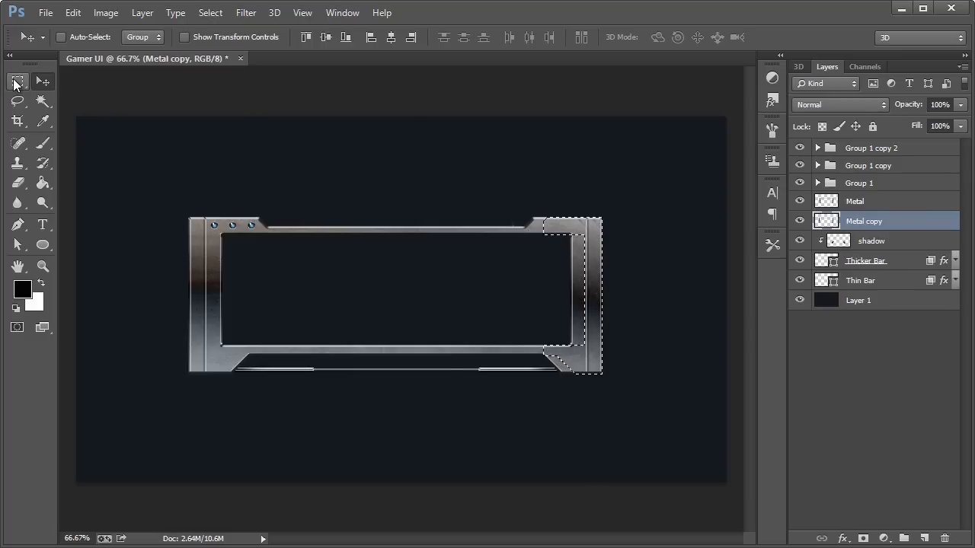
{"action": "left_click", "coordinate": [18, 81]}
{"action": "left_click", "coordinate": [413, 193]}
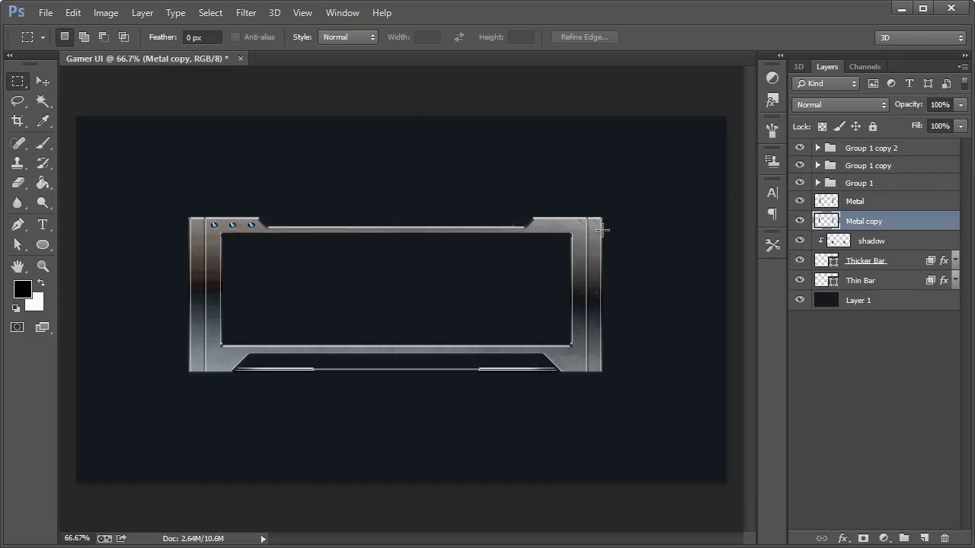
- Delete everything on the Metal copy except the narrow strip extending past the frame's left edge
{"action": "left_click_drag", "start_coordinate": [637, 188], "coordinate": [207, 445]}
{"action": "key", "text": "Left"}
{"action": "key", "text": "Left"}
{"action": "key", "text": "Left"}
{"action": "key", "text": "Left"}
{"action": "key", "text": "Left"}
{"action": "key", "text": "Left"}
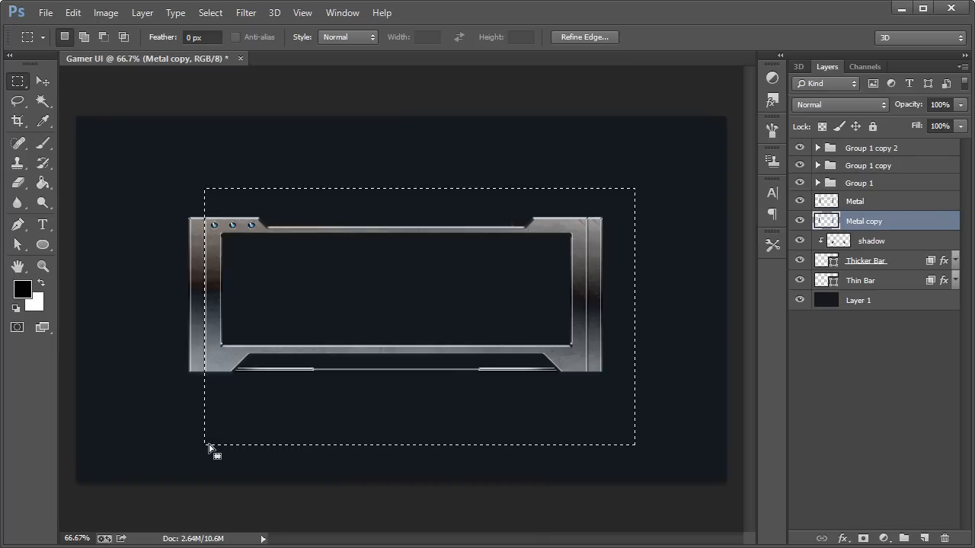
{"action": "key", "text": "Delete"}
{"action": "key", "text": "ctrl+d"}
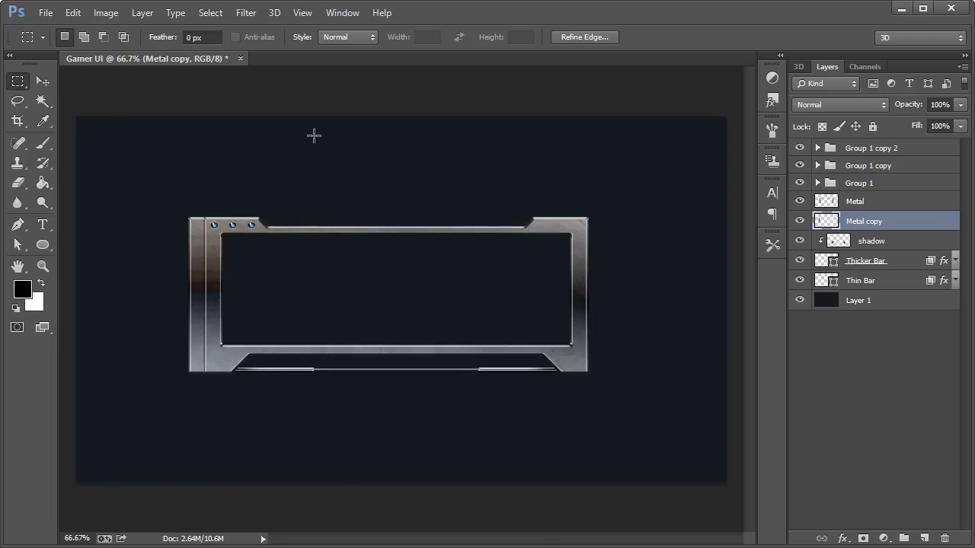
- Duplicate the left strip's Metal copy layer and flip the duplicate horizontally
{"action": "left_click", "coordinate": [45, 100]}
{"action": "left_click", "coordinate": [45, 88]}
{"action": "key", "text": "ctrl+j"}
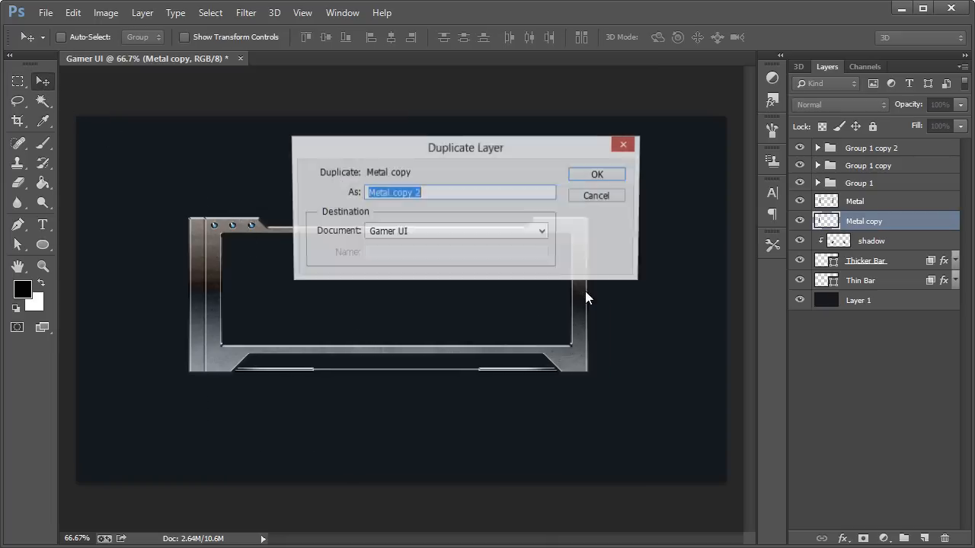
{"action": "left_click", "coordinate": [612, 178]}
{"action": "left_click", "coordinate": [73, 12]}
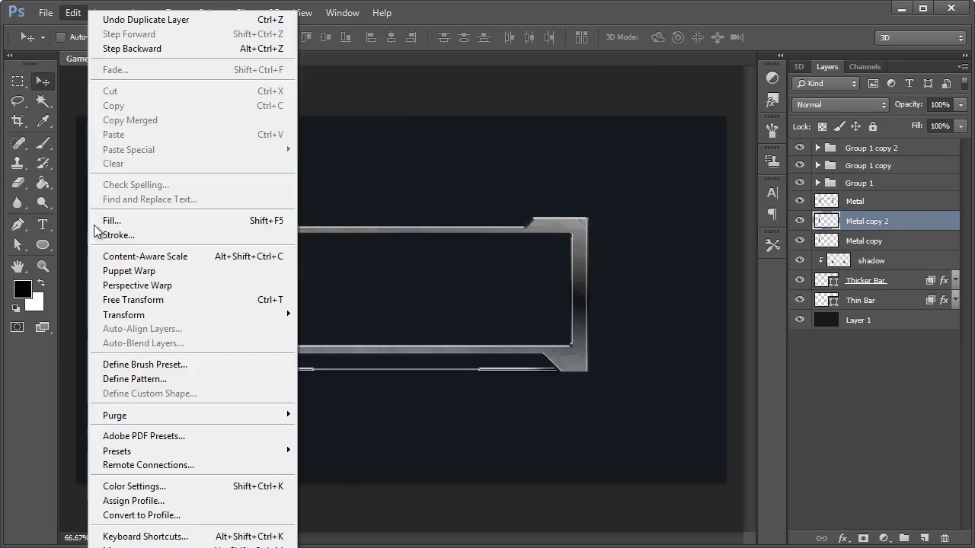
{"action": "mouse_move", "coordinate": [266, 315]}
{"action": "left_click", "coordinate": [347, 478]}
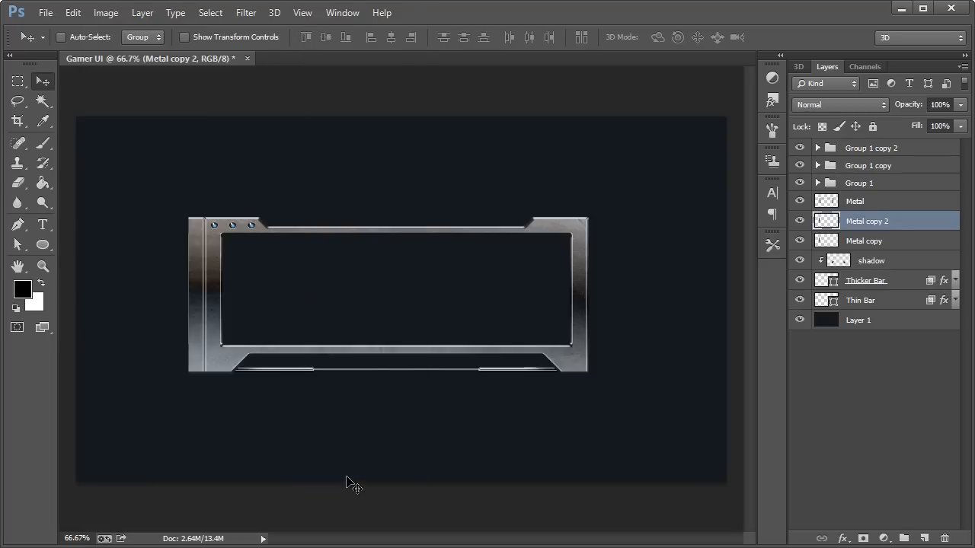
- Position the flipped strip against the frame's right edge and merge the two strip layers
{"action": "left_click_drag", "start_coordinate": [249, 290], "coordinate": [640, 283]}
{"action": "key", "text": "Left"}
{"action": "key", "text": "Left"}
{"action": "key", "text": "Left"}
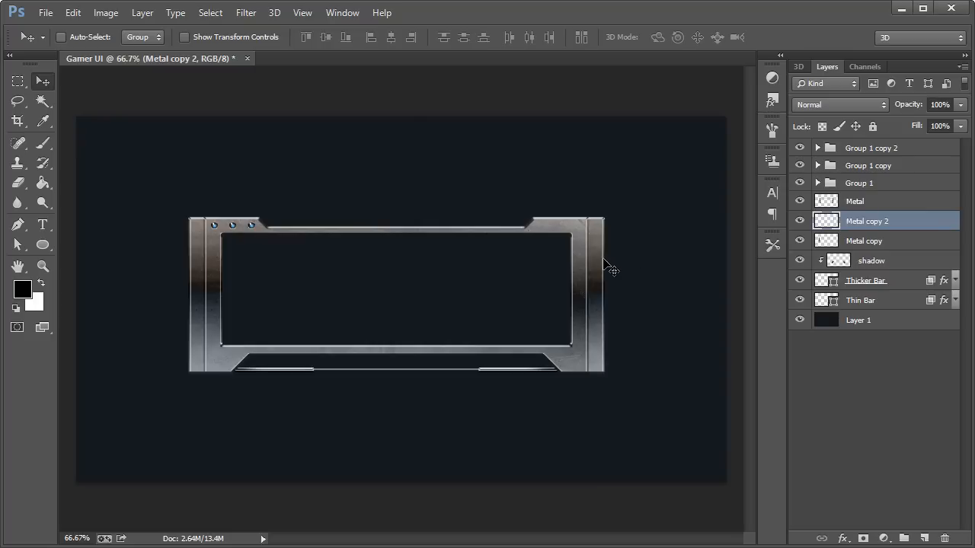
{"action": "left_click", "coordinate": [885, 239], "text": "shift"}
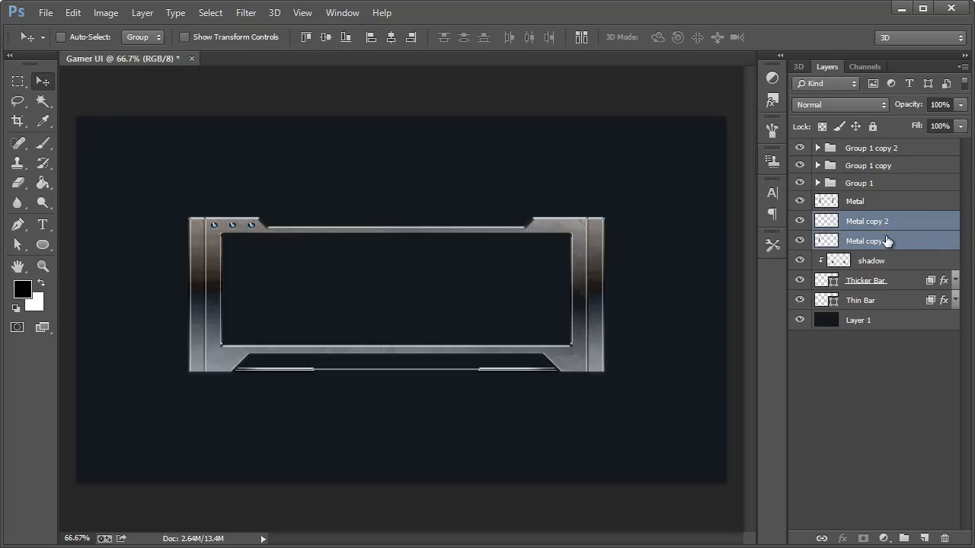
{"action": "key", "text": "ctrl+e"}
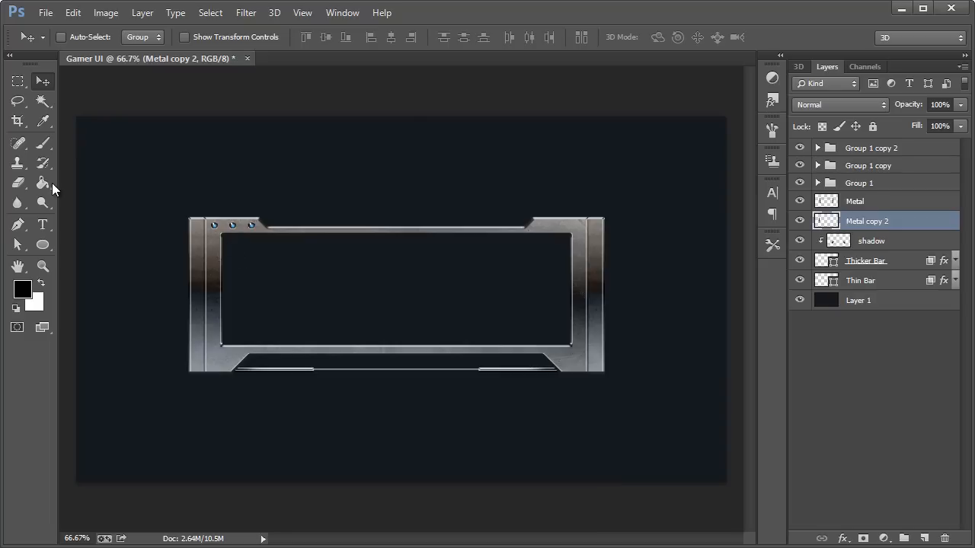
- Try to brush a black shadow directly onto the left strip and clip the strip layer to the one beneath
{"action": "left_click", "coordinate": [43, 144]}
{"action": "right_click", "coordinate": [46, 144]}
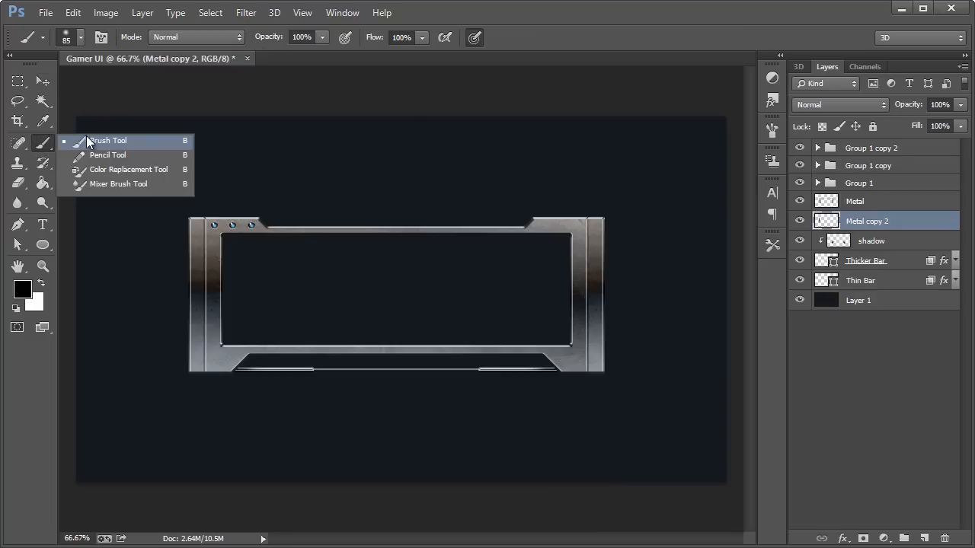
{"action": "left_click", "coordinate": [88, 140]}
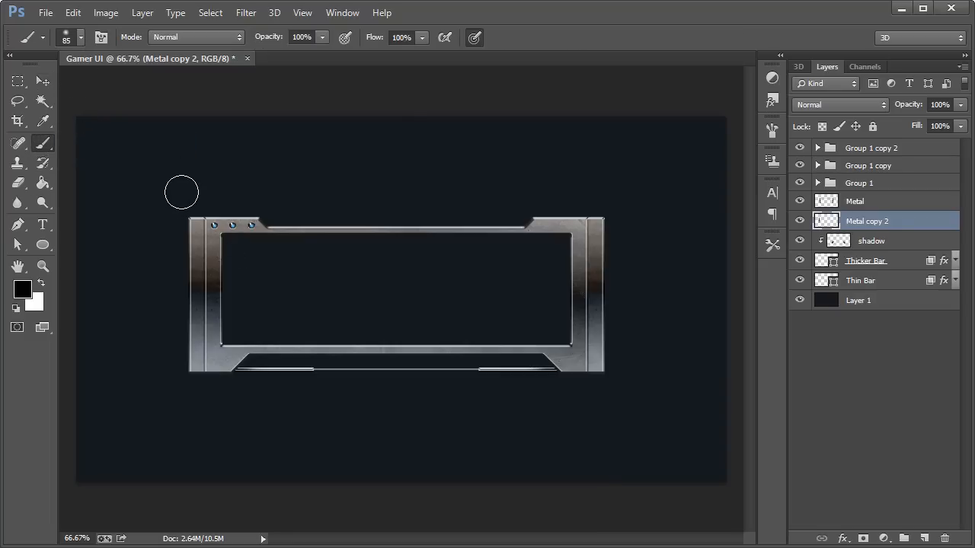
{"action": "left_click", "coordinate": [211, 201]}
{"action": "left_click_drag", "start_coordinate": [212, 201], "coordinate": [220, 428]}
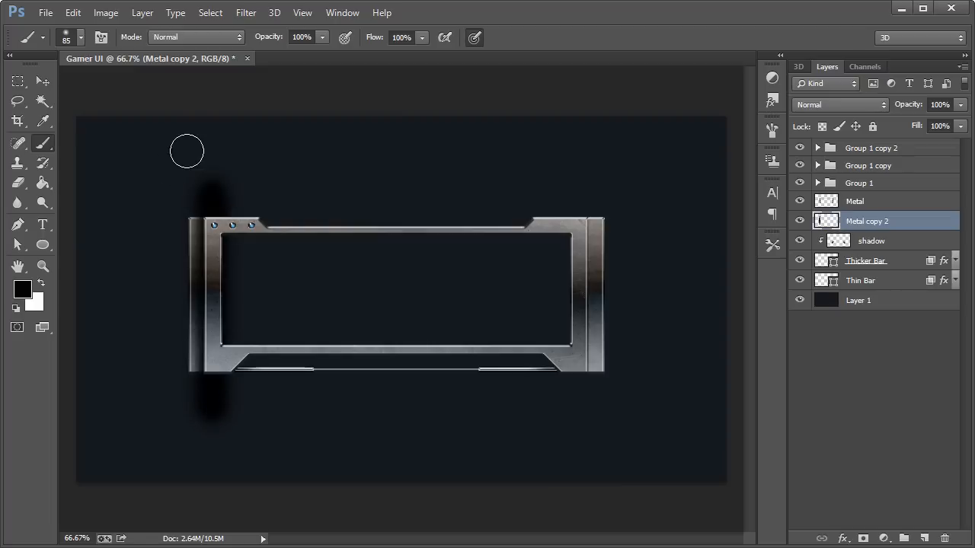
{"action": "right_click", "coordinate": [880, 226]}
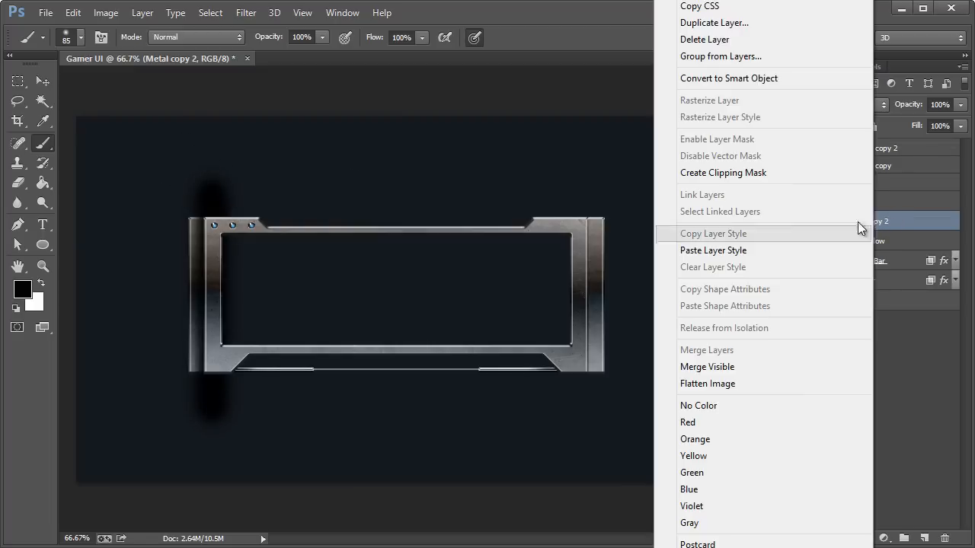
{"action": "left_click", "coordinate": [718, 170]}
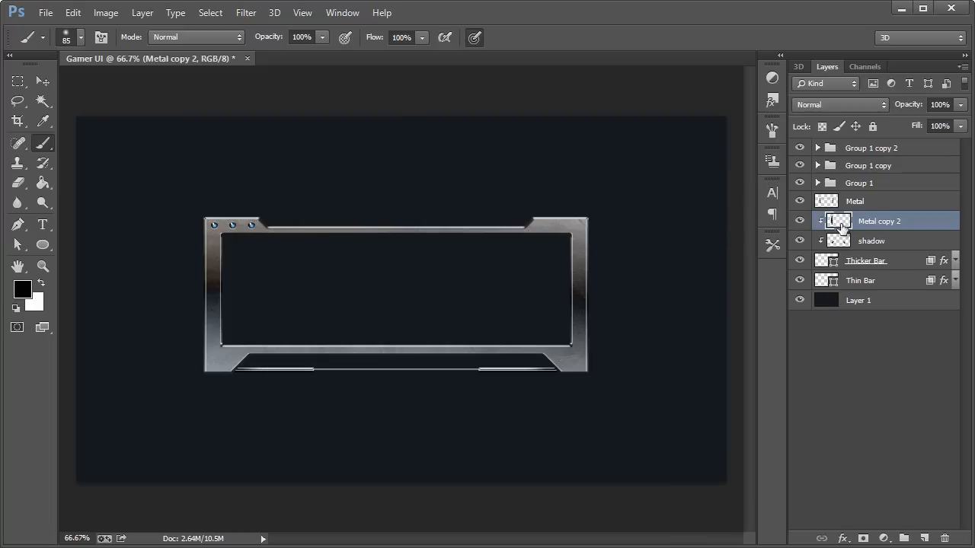
{"action": "key", "text": "ctrl+alt+z"}
{"action": "key", "text": "ctrl+alt+z"}
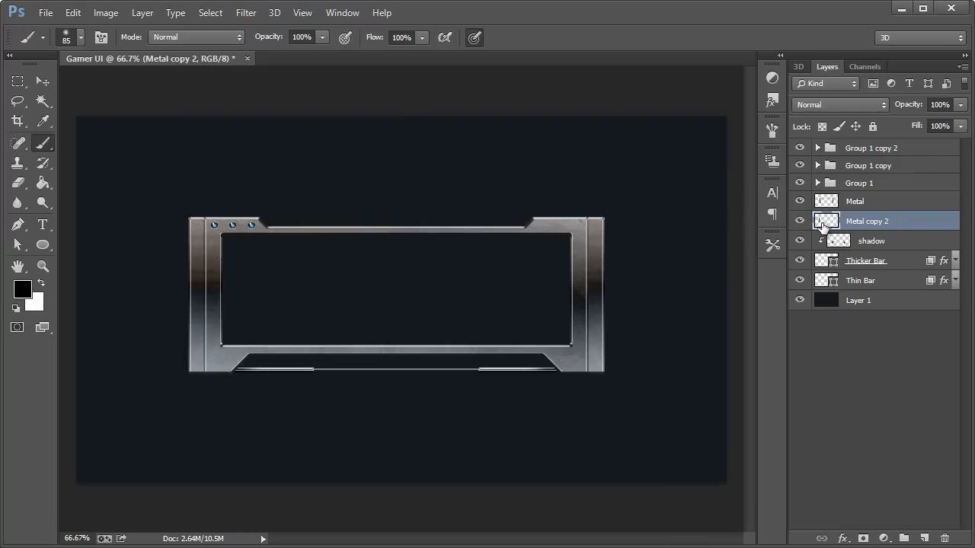
- Add a new layer above Metal copy 2, using the previous layer as its clipping mask
{"action": "left_click", "coordinate": [796, 222]}
{"action": "key", "text": "ctrl+shift+n"}
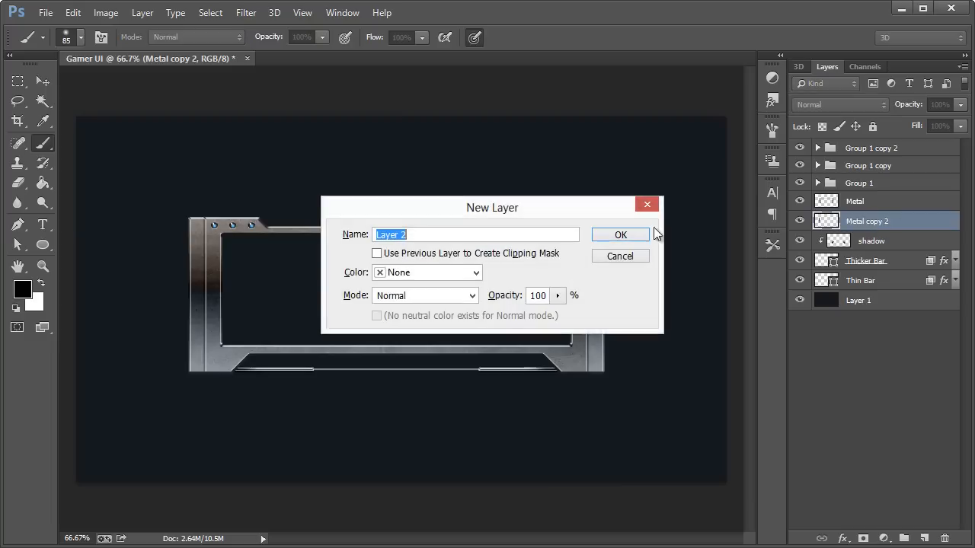
{"action": "left_click", "coordinate": [528, 254]}
{"action": "left_click", "coordinate": [620, 235]}
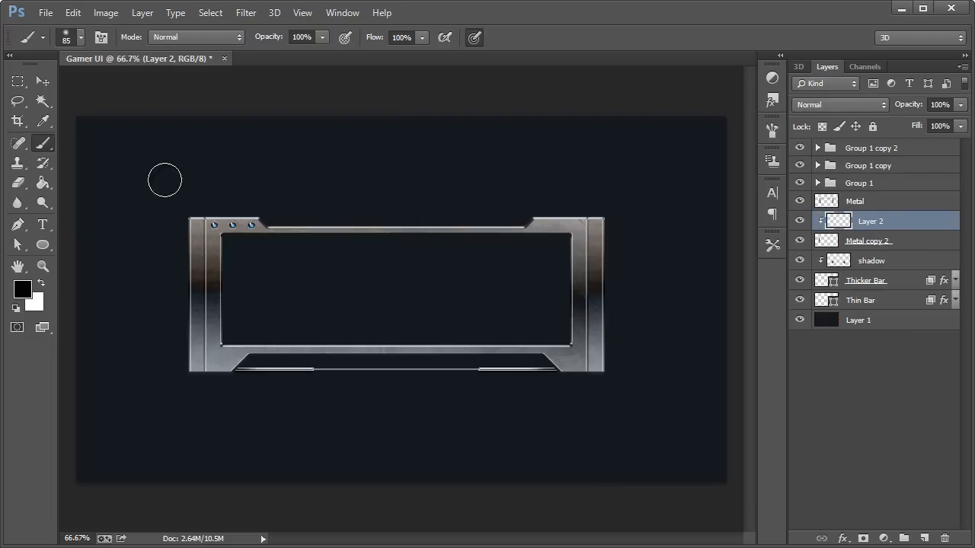
- Brush soft black shadows with the 85 px brush where the left and right strips meet the frame
{"action": "left_click_drag", "start_coordinate": [208, 211], "coordinate": [215, 469]}
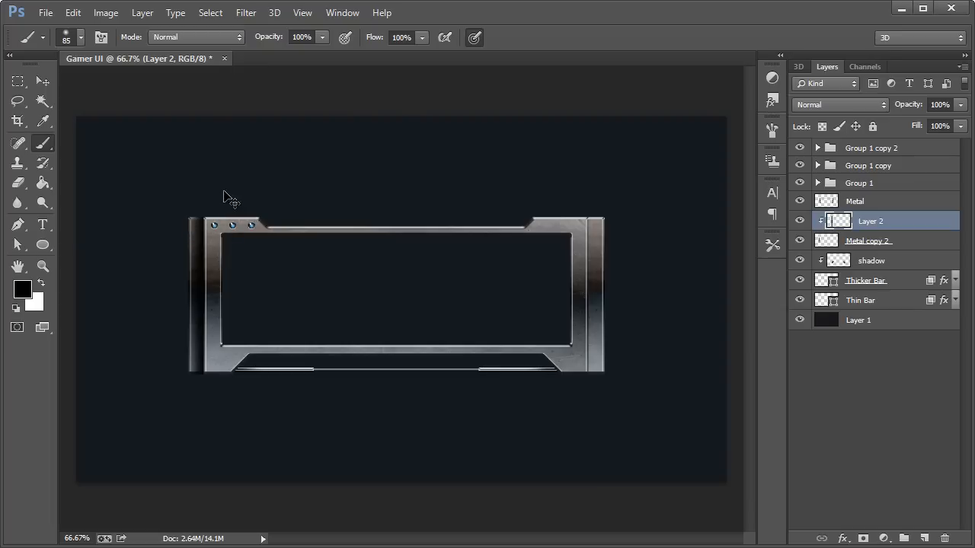
{"action": "key", "text": "ctrl+z"}
{"action": "left_click_drag", "start_coordinate": [215, 186], "coordinate": [227, 409]}
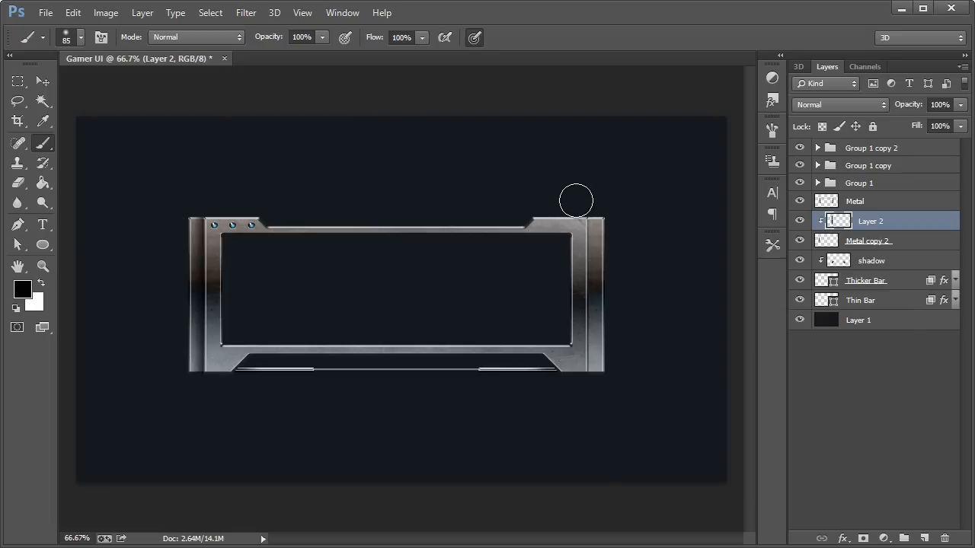
{"action": "left_click_drag", "start_coordinate": [576, 200], "coordinate": [613, 420]}
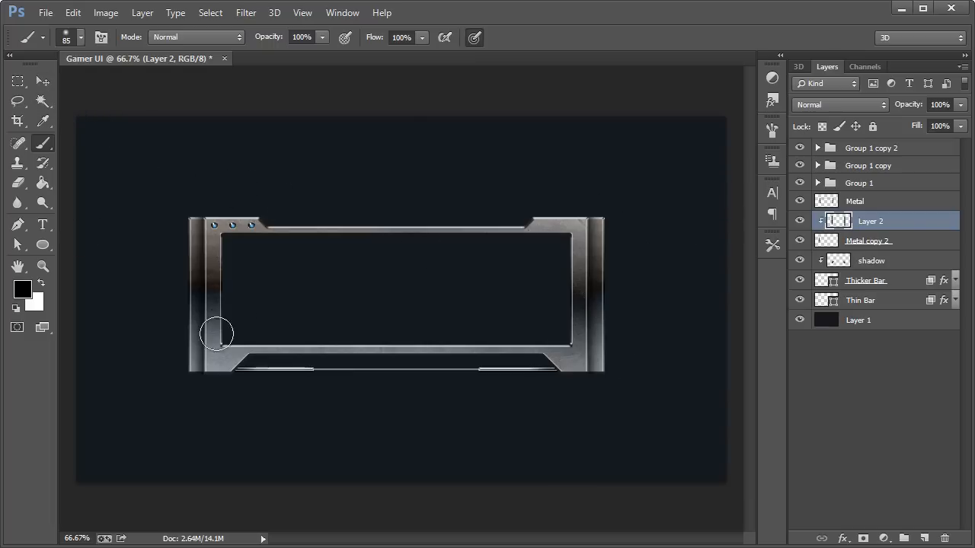
{"action": "left_click", "coordinate": [43, 81]}
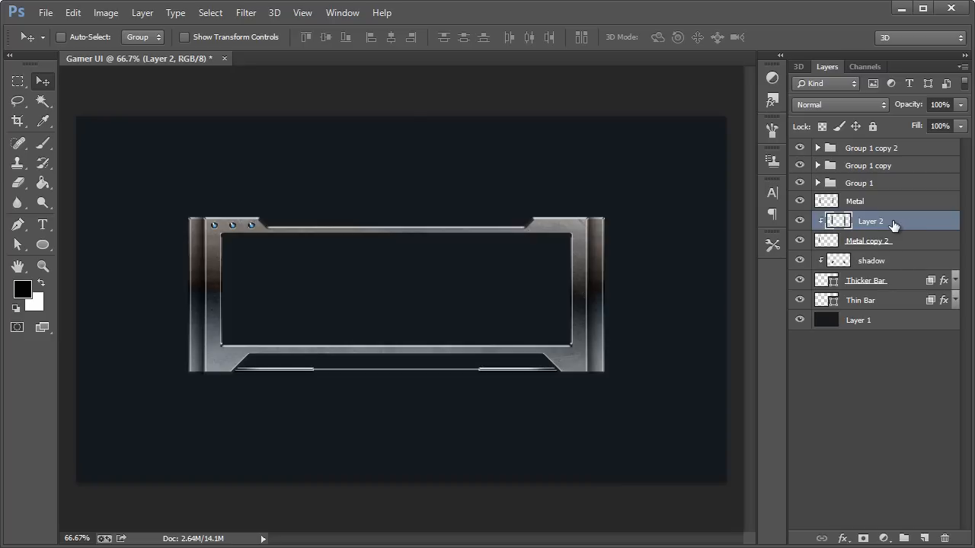
- Add a new layer between Layer 2 and Metal, without a clipping mask, and name it Flare
{"action": "key", "text": "ctrl+shift+n"}
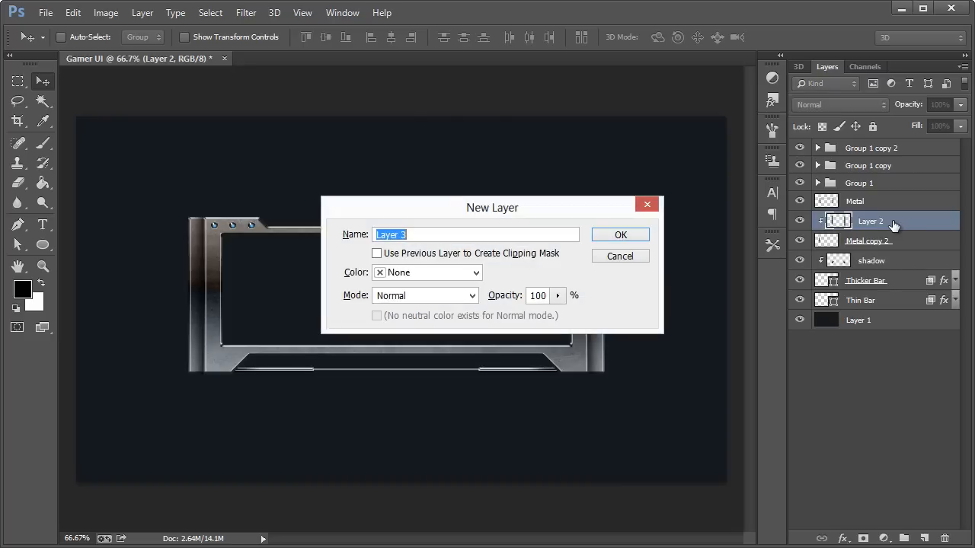
{"action": "left_click", "coordinate": [620, 235]}
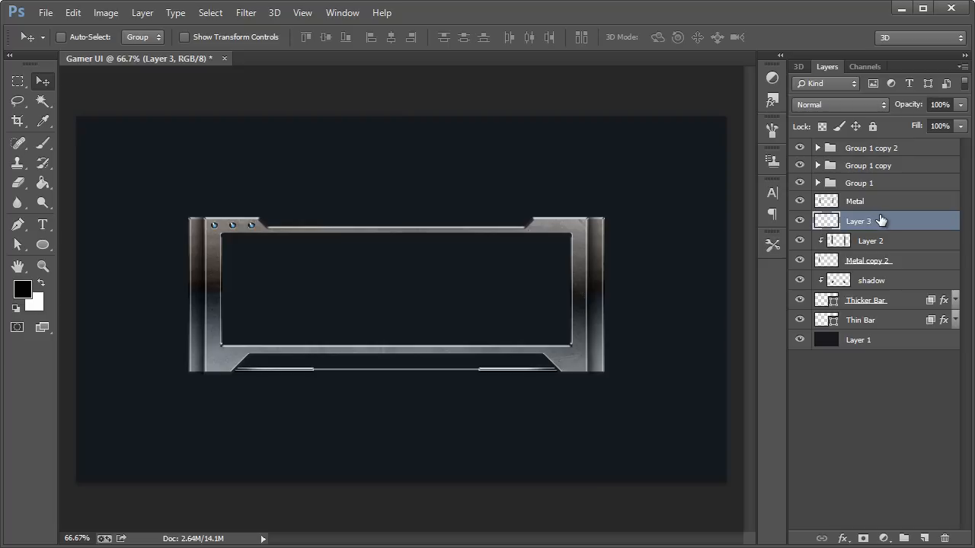
{"action": "left_click", "coordinate": [801, 202]}
{"action": "left_click", "coordinate": [800, 202]}
{"action": "mouse_move", "coordinate": [882, 223]}
{"action": "left_mouse_down"}
{"action": "mouse_move", "coordinate": [885, 196]}
{"action": "mouse_move", "coordinate": [876, 221]}
{"action": "left_mouse_up"}
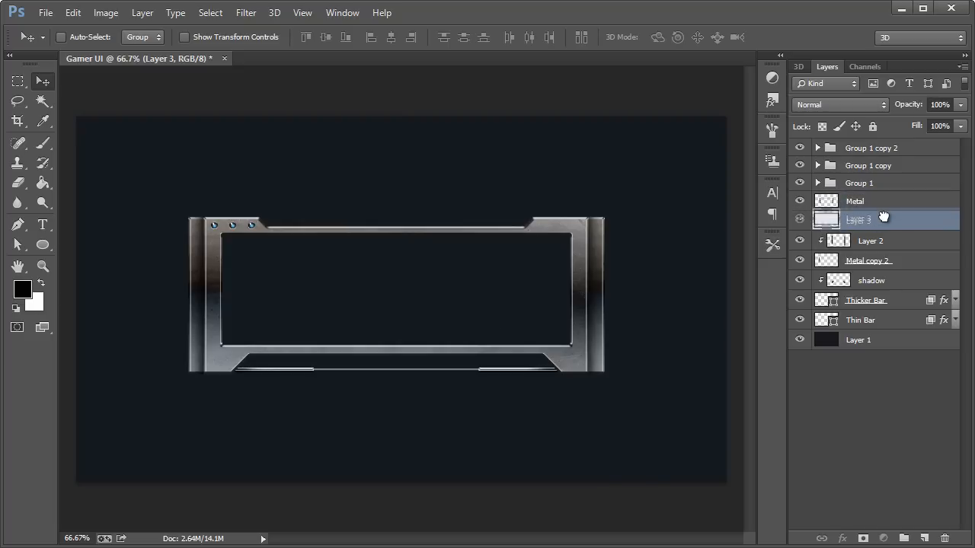
{"action": "double_click", "coordinate": [858, 222]}
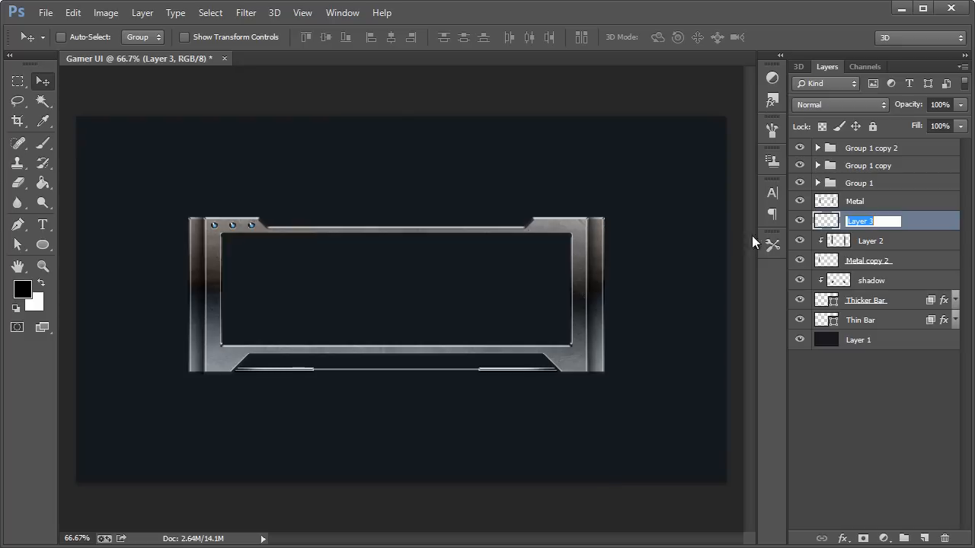
{"action": "type", "text": "Flare"}
{"action": "key", "text": "Return"}
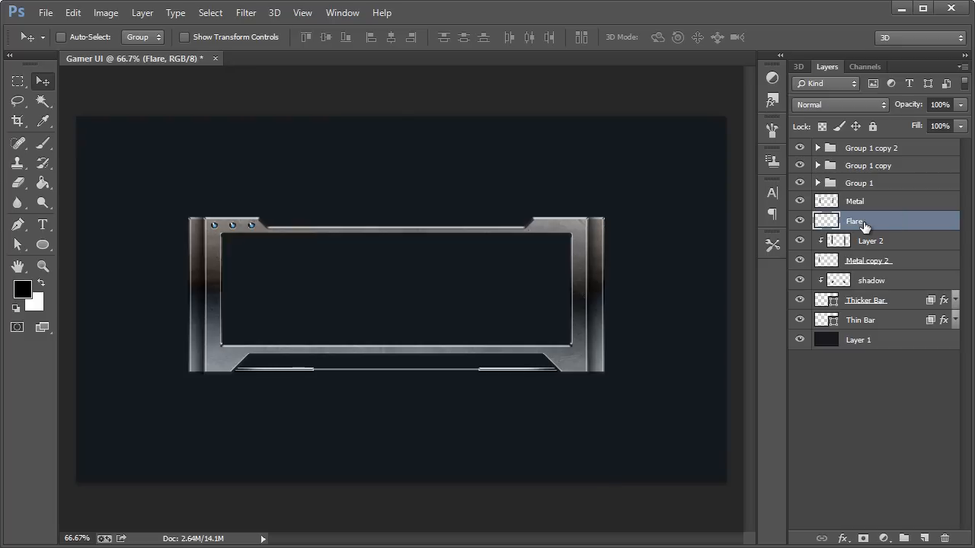
- Paint a single soft white dot in the middle of the frame with a 261 px brush at 0% hardness
{"action": "left_click", "coordinate": [43, 145]}
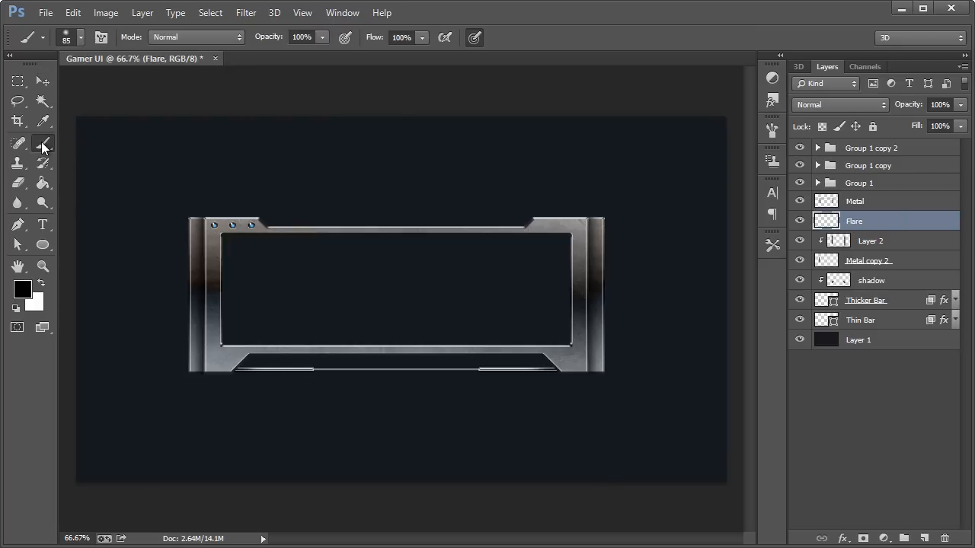
{"action": "left_click", "coordinate": [65, 37]}
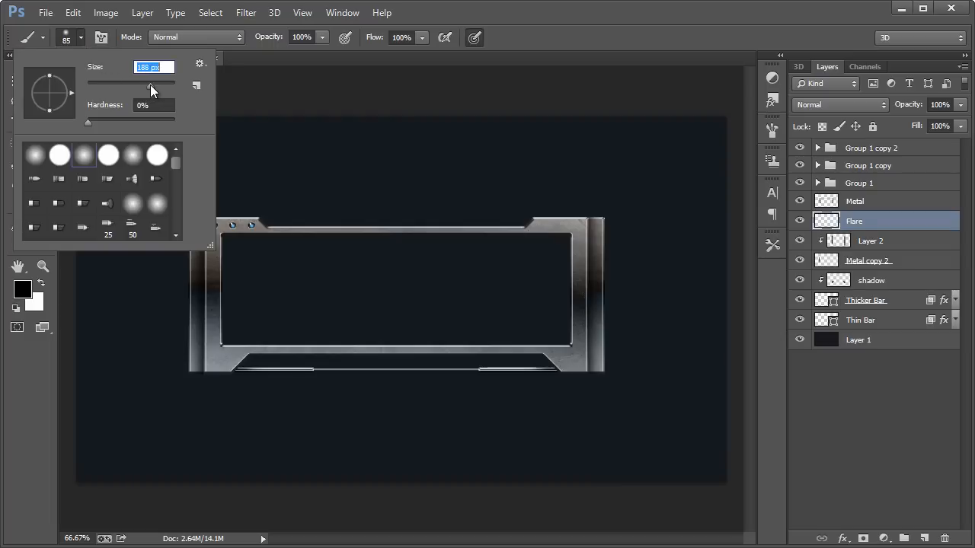
{"action": "left_click_drag", "start_coordinate": [150, 85], "coordinate": [163, 88]}
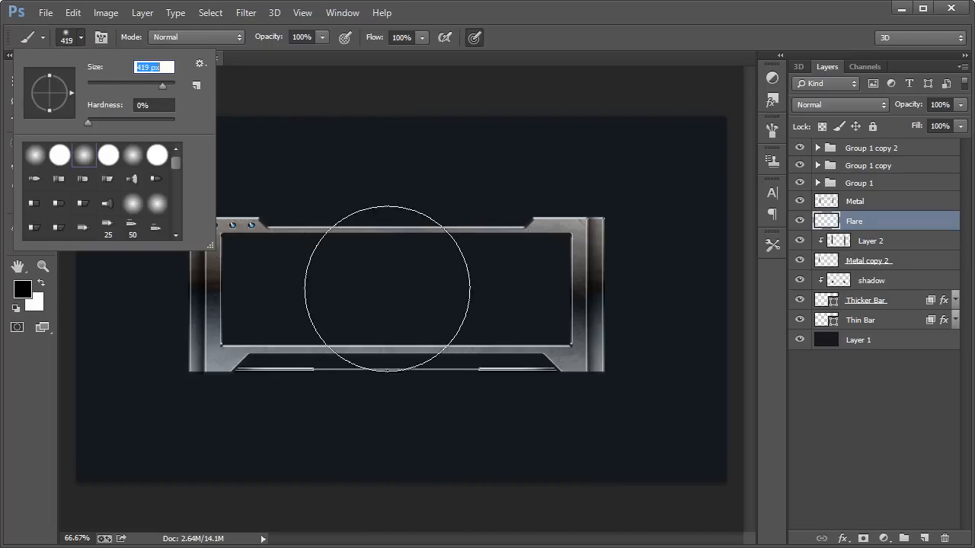
{"action": "left_click", "coordinate": [156, 85]}
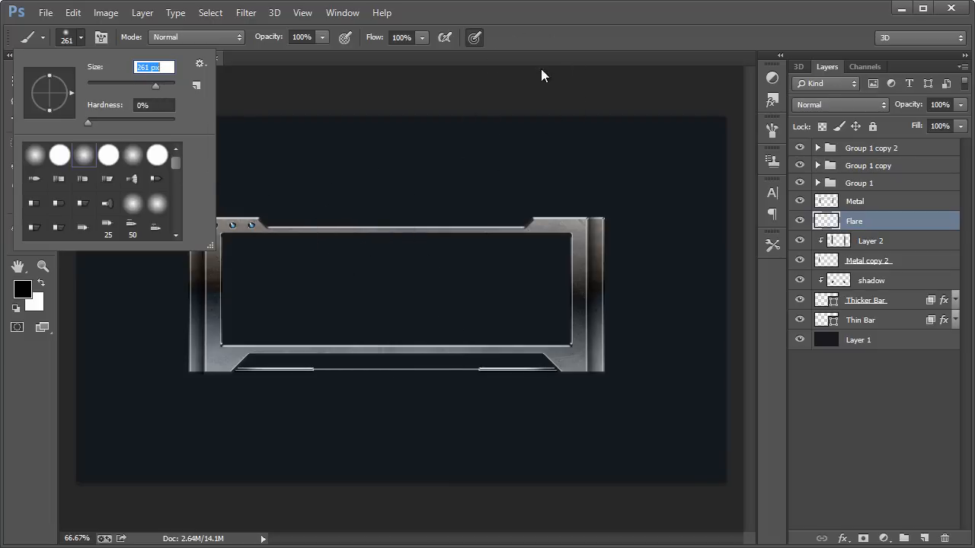
{"action": "key", "text": "Return"}
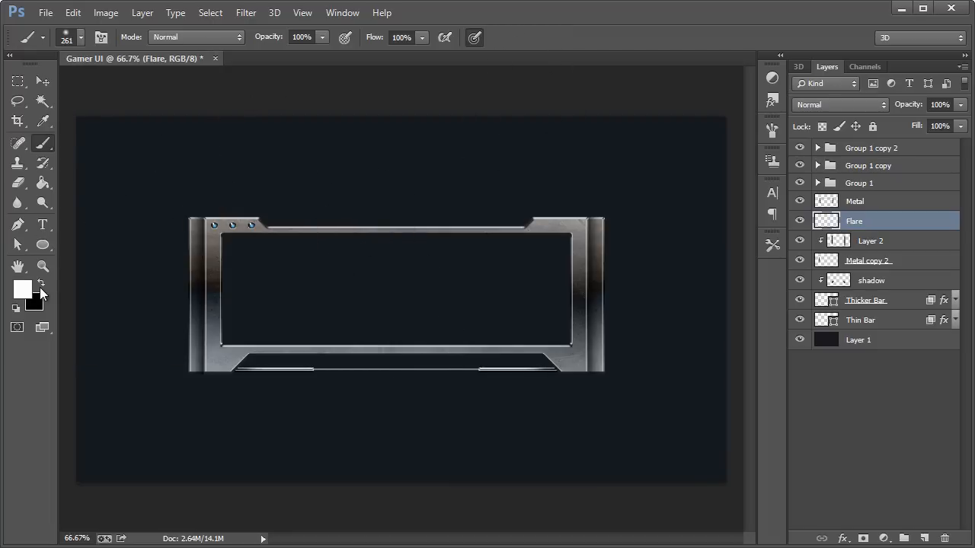
{"action": "left_click", "coordinate": [400, 287]}
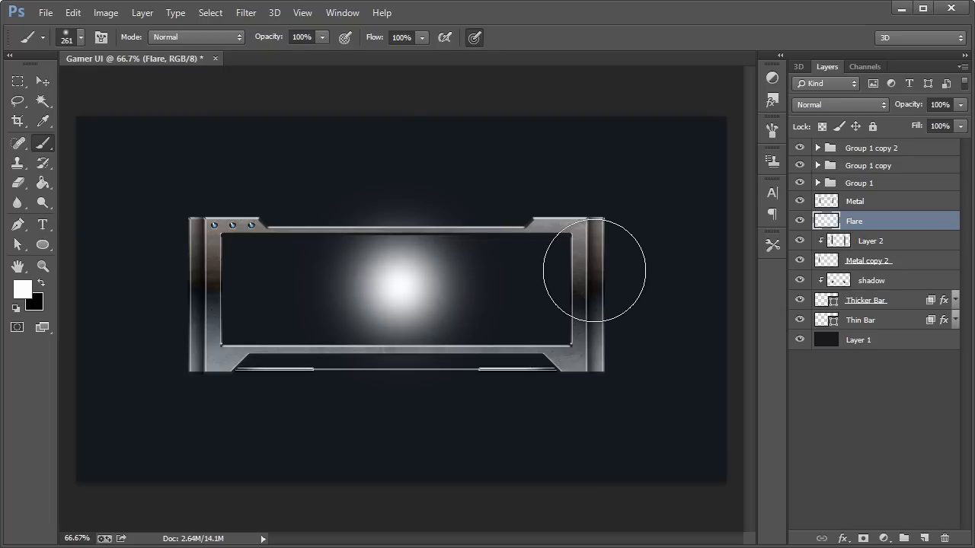
- Transform the white dot into a streak at 118.27% width and 8.94% height, centred across the frame's left side
{"action": "left_click", "coordinate": [42, 82]}
{"action": "key", "text": "ctrl+t"}
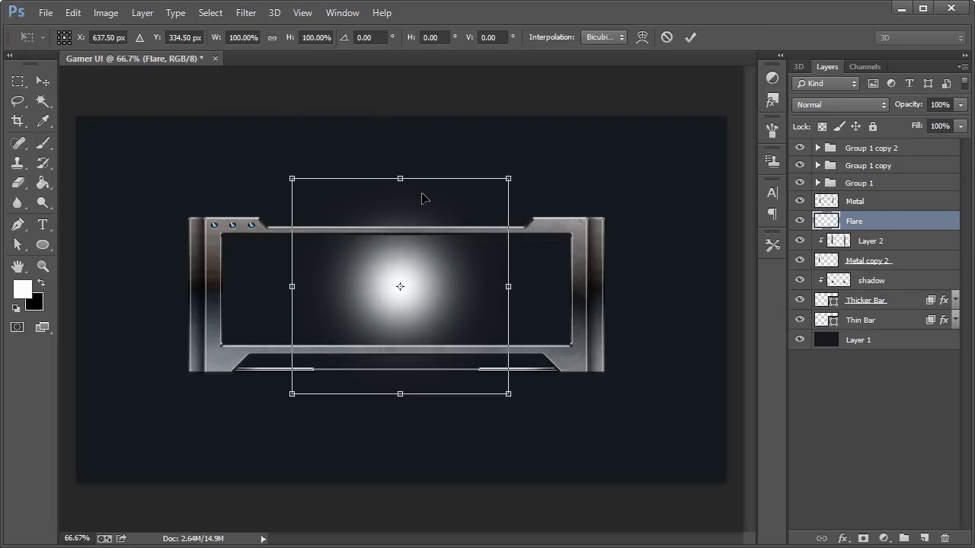
{"action": "left_click_drag", "start_coordinate": [399, 179], "coordinate": [401, 277]}
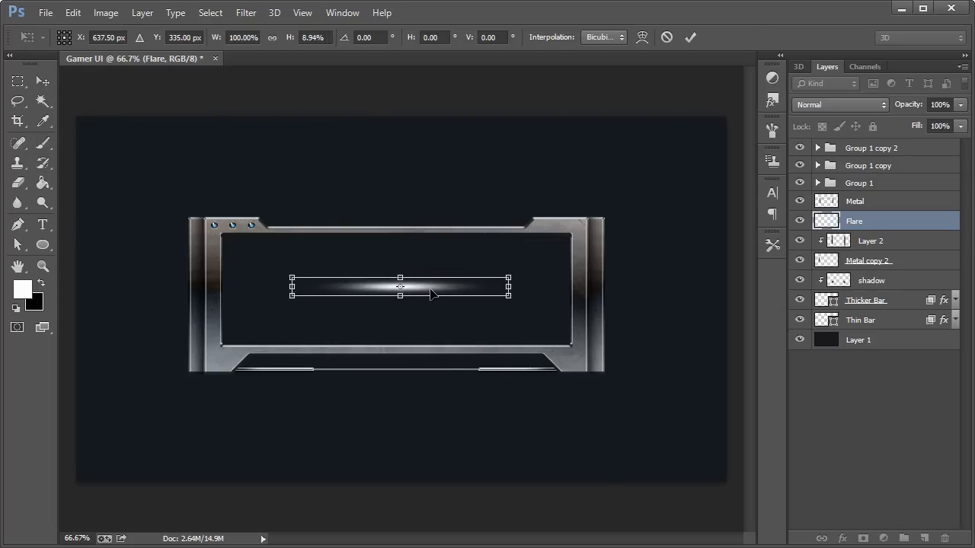
{"action": "left_click_drag", "start_coordinate": [309, 295], "coordinate": [66, 284]}
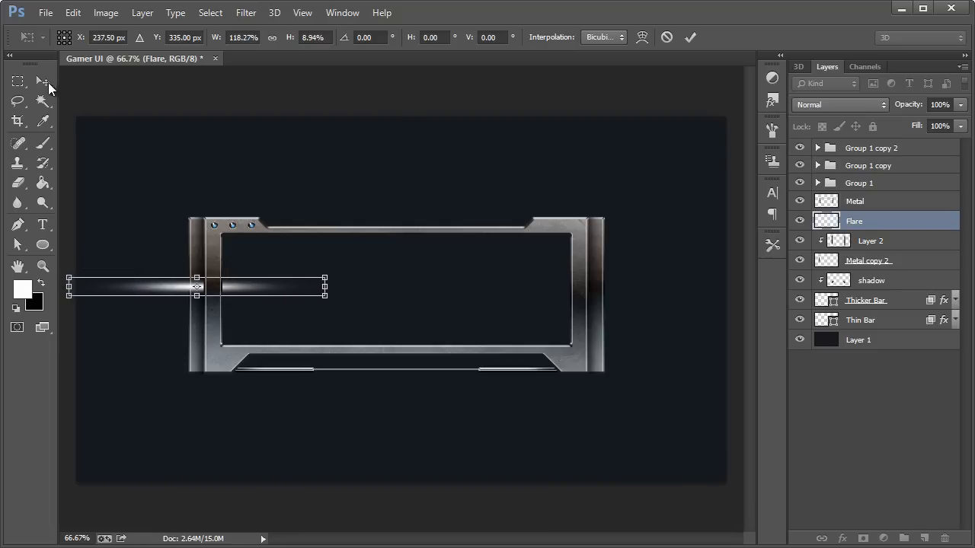
{"action": "left_click", "coordinate": [42, 81]}
{"action": "left_click", "coordinate": [195, 42]}
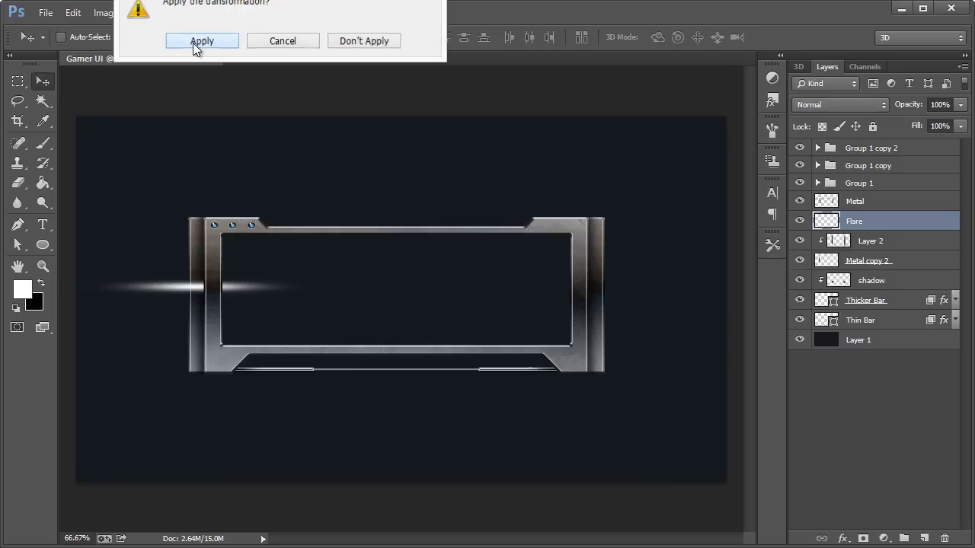
- Delete the part of the streak that lies inside the frame and clear the selection
{"action": "left_click", "coordinate": [18, 81]}
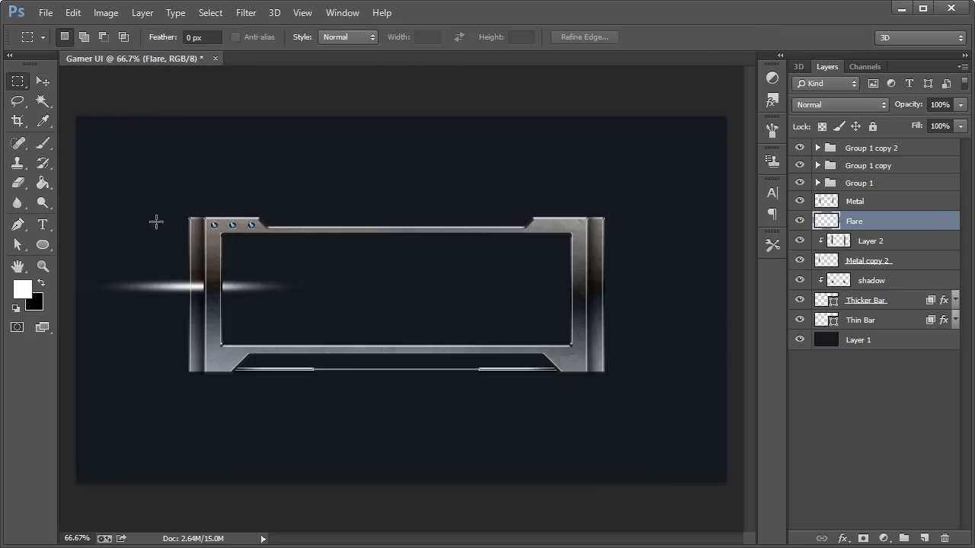
{"action": "left_click_drag", "start_coordinate": [341, 227], "coordinate": [212, 346]}
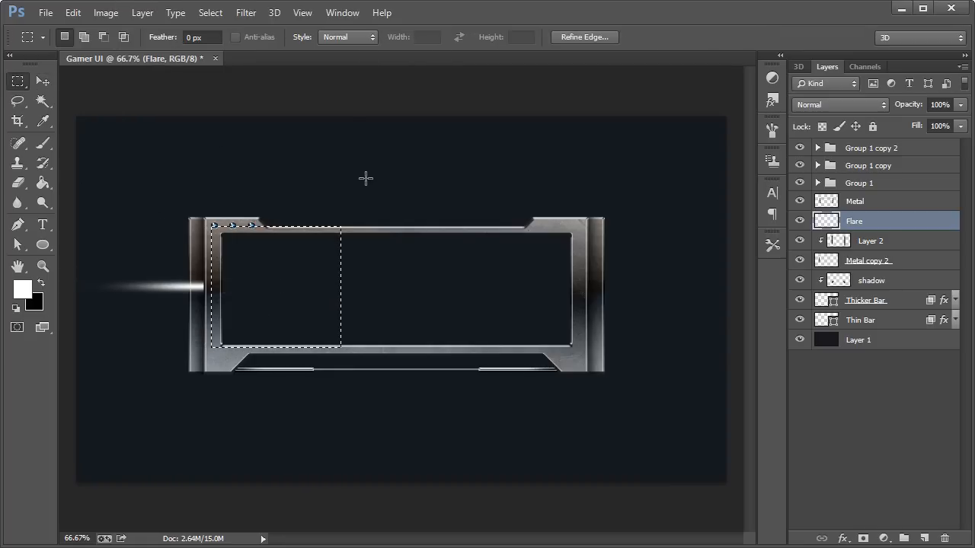
{"action": "left_click", "coordinate": [365, 178]}
- Nudge the flare slightly down along the left strip
{"action": "left_click", "coordinate": [41, 85]}
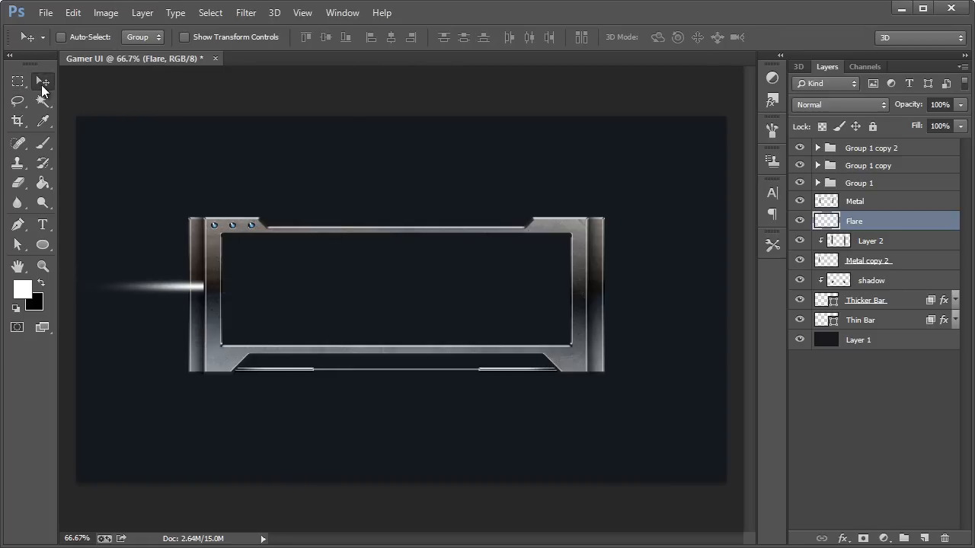
{"action": "key", "text": "Down"}
{"action": "key", "text": "Down"}
{"action": "key", "text": "Down"}
{"action": "key", "text": "Down"}
{"action": "key", "text": "Down"}
{"action": "key", "text": "Down"}
{"action": "key", "text": "Down"}
{"action": "key", "text": "Down"}
{"action": "key", "text": "Down"}
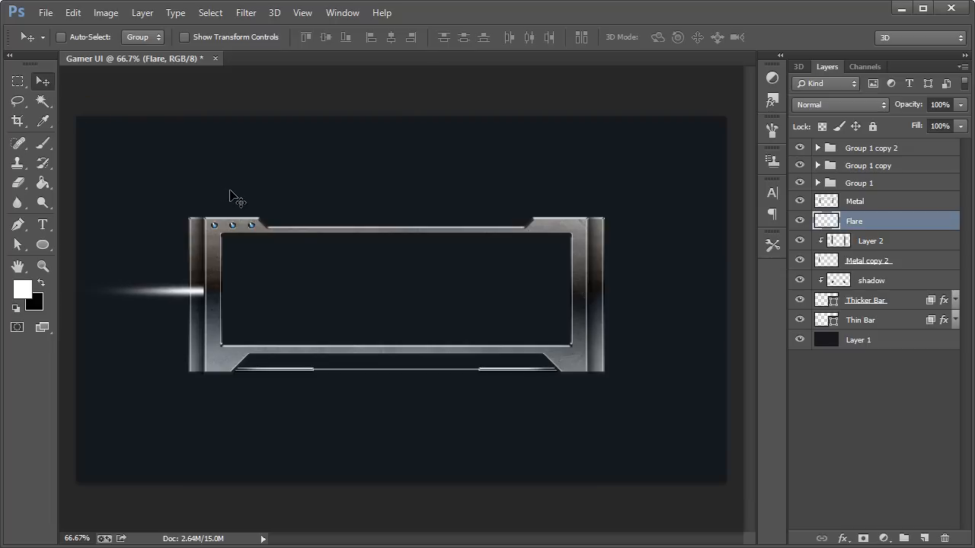
- Duplicate the flare layer as Flare copy and transform the copy into a longer, much thinner streak
{"action": "key", "text": "ctrl+j"}
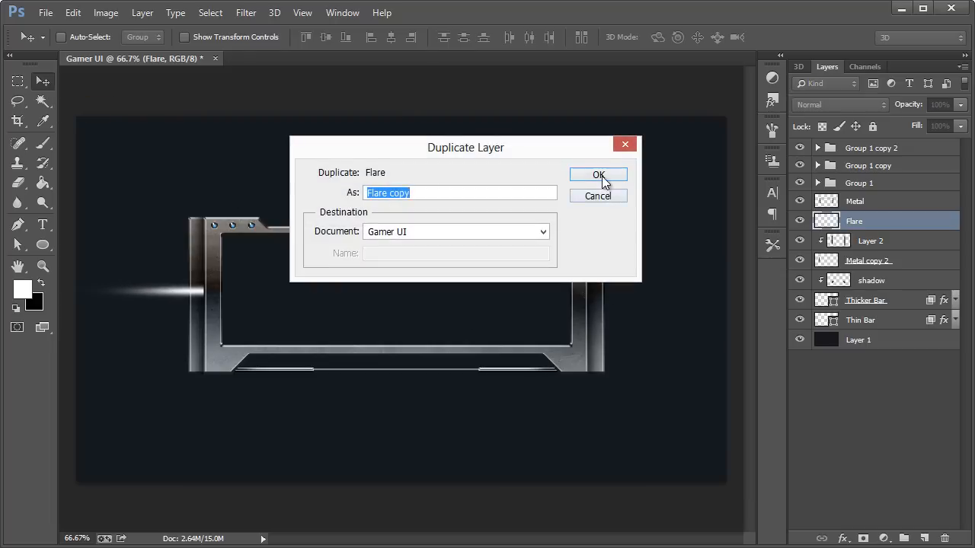
{"action": "left_click", "coordinate": [601, 177]}
{"action": "key", "text": "ctrl+t"}
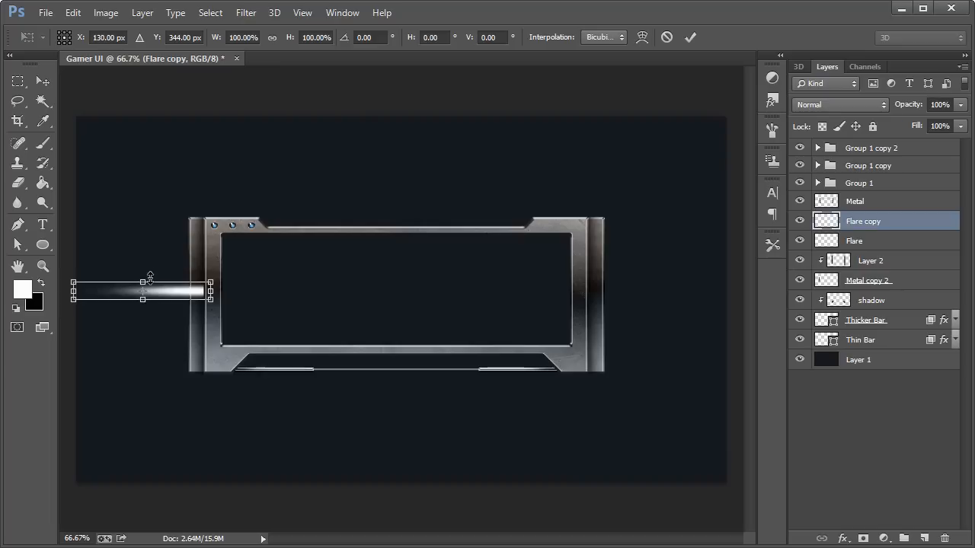
{"action": "left_click_drag", "start_coordinate": [143, 283], "coordinate": [125, 289]}
{"action": "left_click_drag", "start_coordinate": [69, 292], "coordinate": [40, 291]}
{"action": "left_click", "coordinate": [52, 84]}
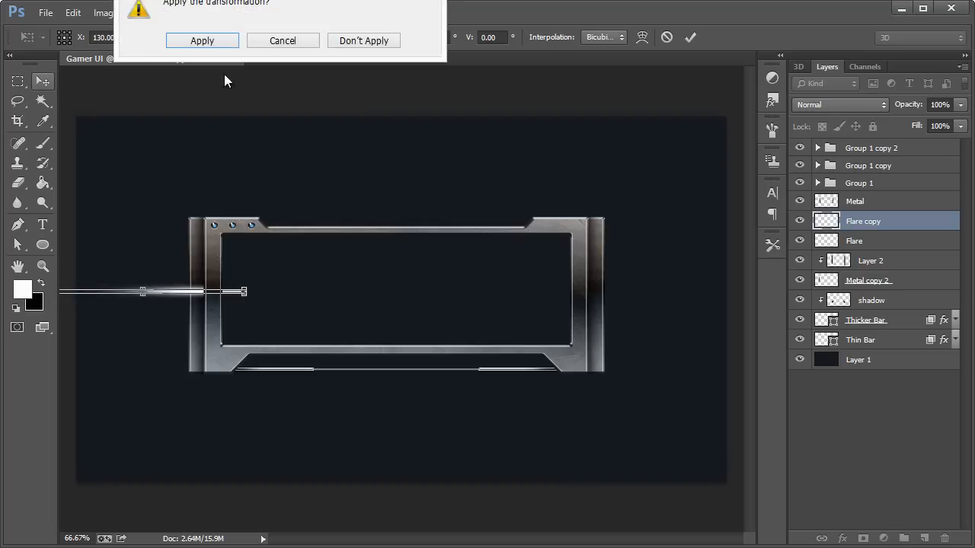
{"action": "left_click", "coordinate": [214, 40]}
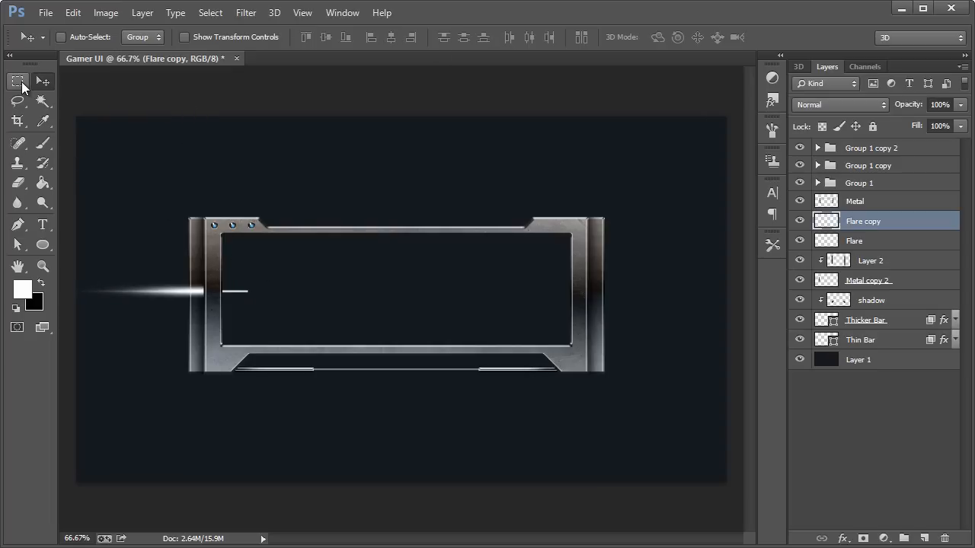
- Delete the part of the thin streak that extends inside the frame and clear the selection
{"action": "left_click", "coordinate": [21, 84]}
{"action": "left_click_drag", "start_coordinate": [362, 245], "coordinate": [214, 381]}
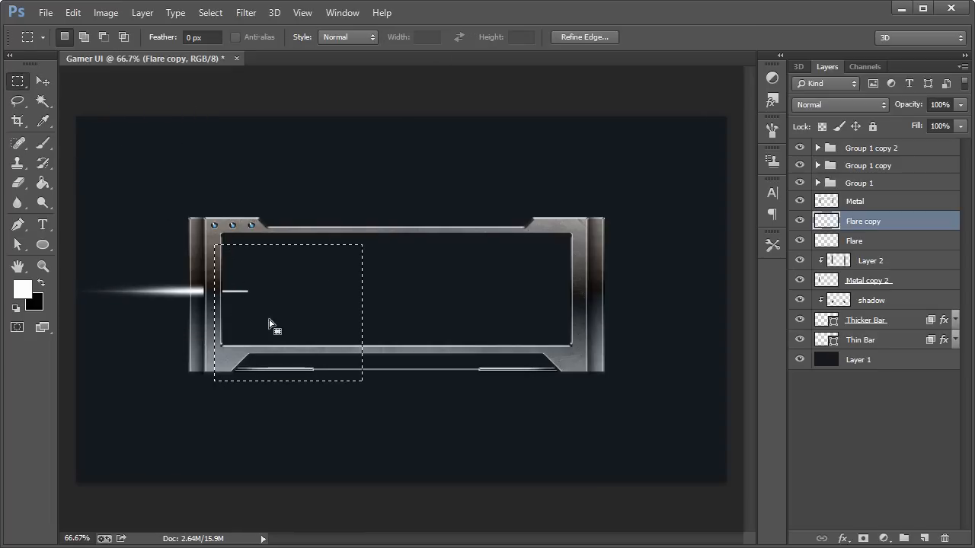
{"action": "key", "text": "Delete"}
{"action": "key", "text": "ctrl+d"}
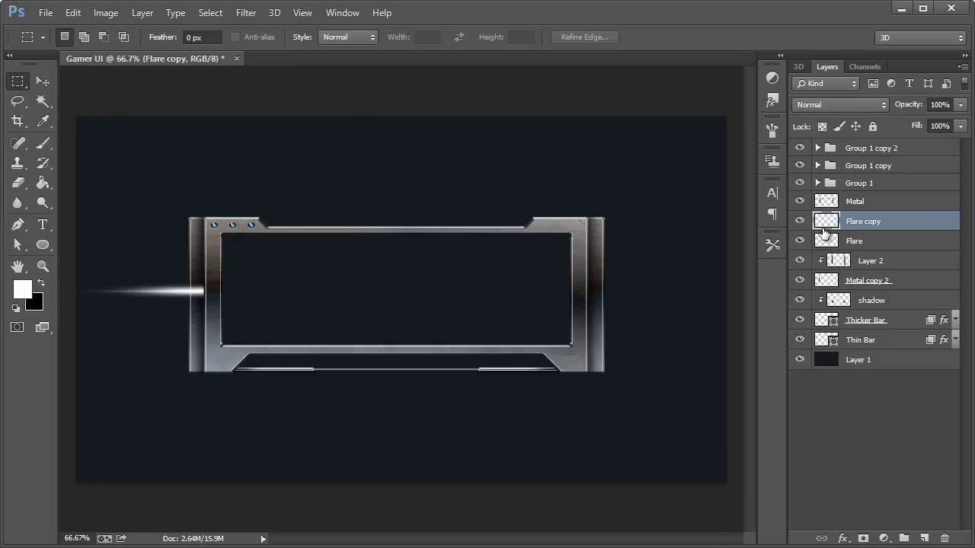
- Compare the streaks with the Flare layer hidden and shown, and set the Flare layer's opacity to 55%
{"action": "left_click", "coordinate": [799, 240]}
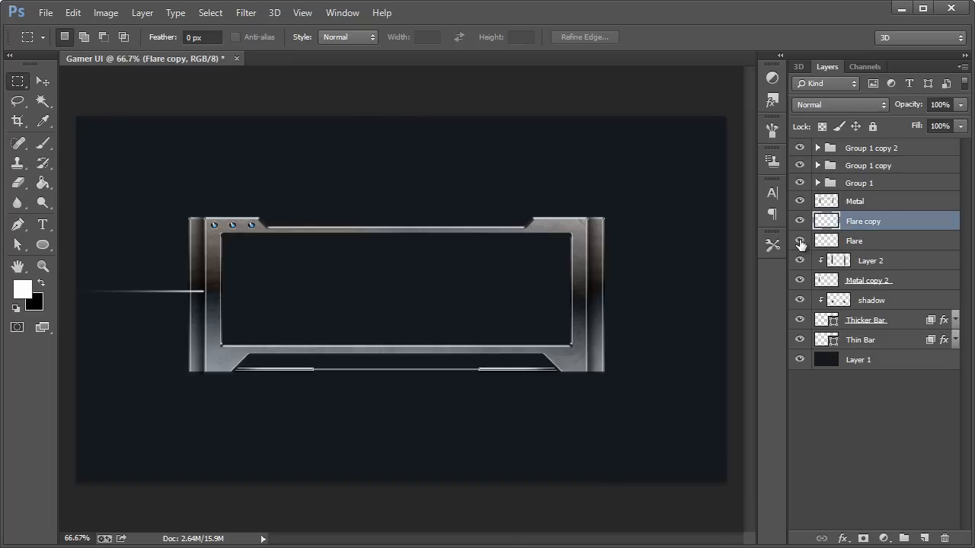
{"action": "left_click", "coordinate": [800, 240]}
{"action": "left_click", "coordinate": [871, 242]}
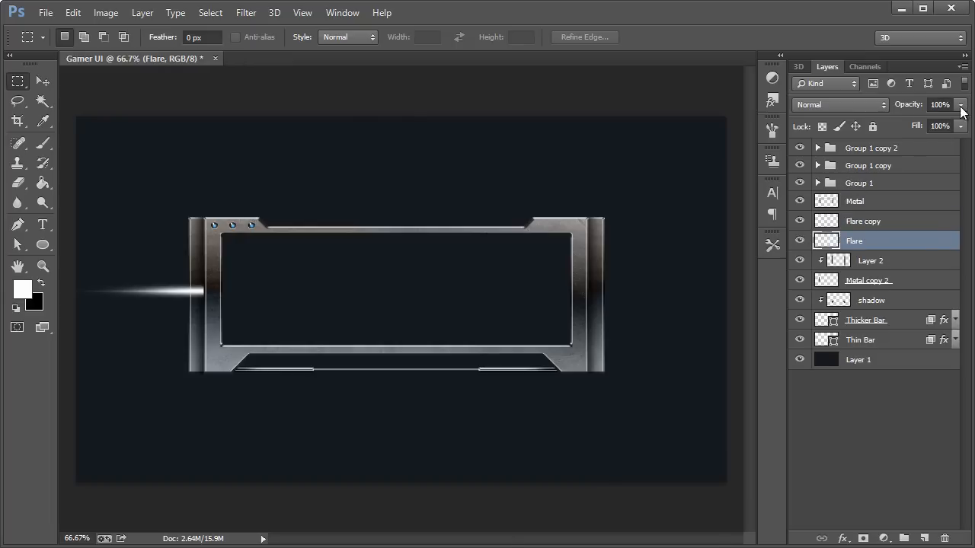
{"action": "left_click_drag", "start_coordinate": [962, 106], "coordinate": [932, 121]}
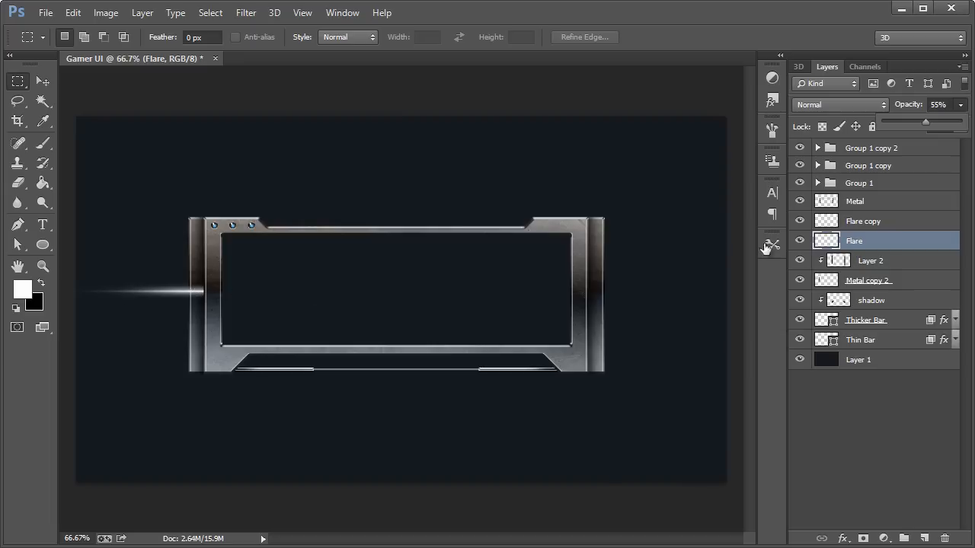
{"action": "left_click", "coordinate": [874, 250]}
- Merge the Flare copy and Flare layers into one layer
{"action": "left_click", "coordinate": [873, 223]}
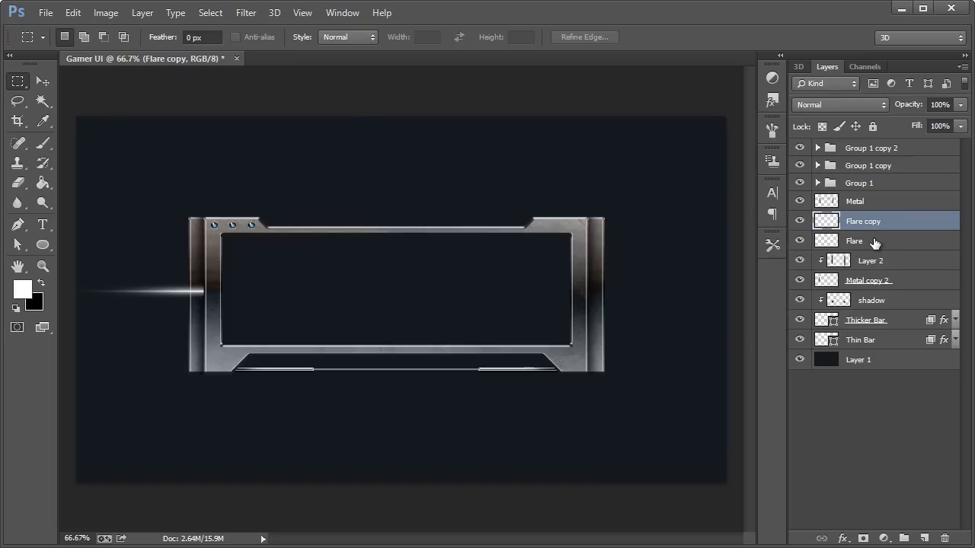
{"action": "left_click", "coordinate": [876, 242], "text": "shift"}
{"action": "key", "text": "ctrl+e"}
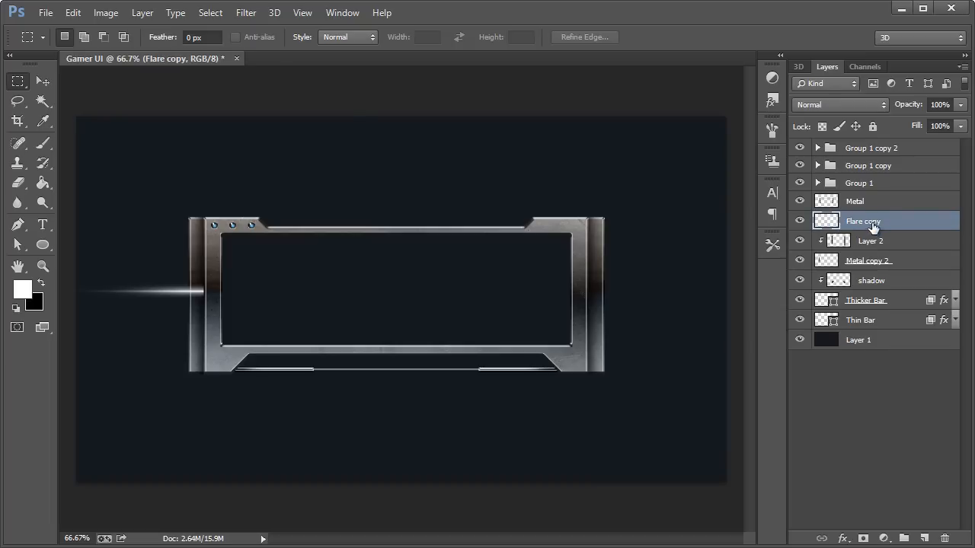
- Add a new layer named glow above the merged flare layer
{"action": "key", "text": "ctrl+shift+n"}
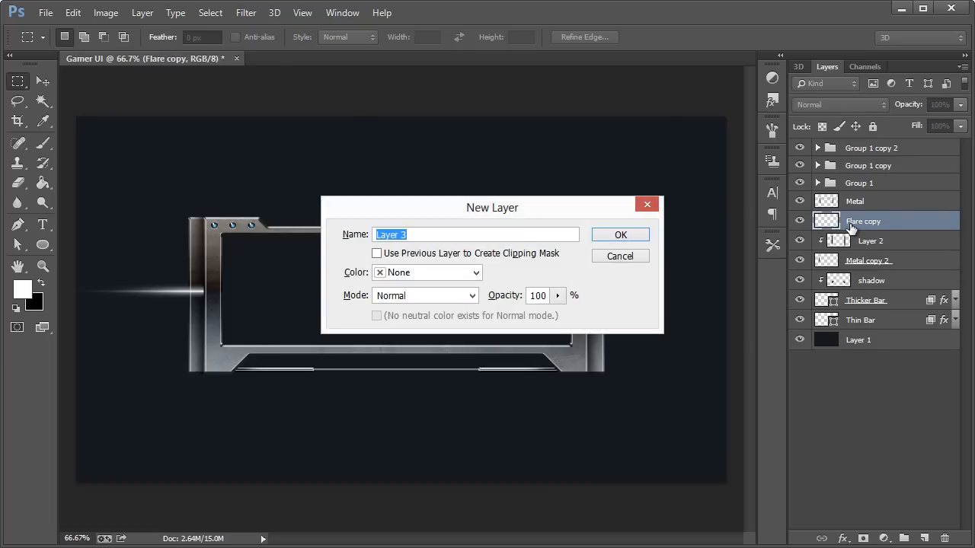
{"action": "type", "text": "glow"}
{"action": "key", "text": "Return"}
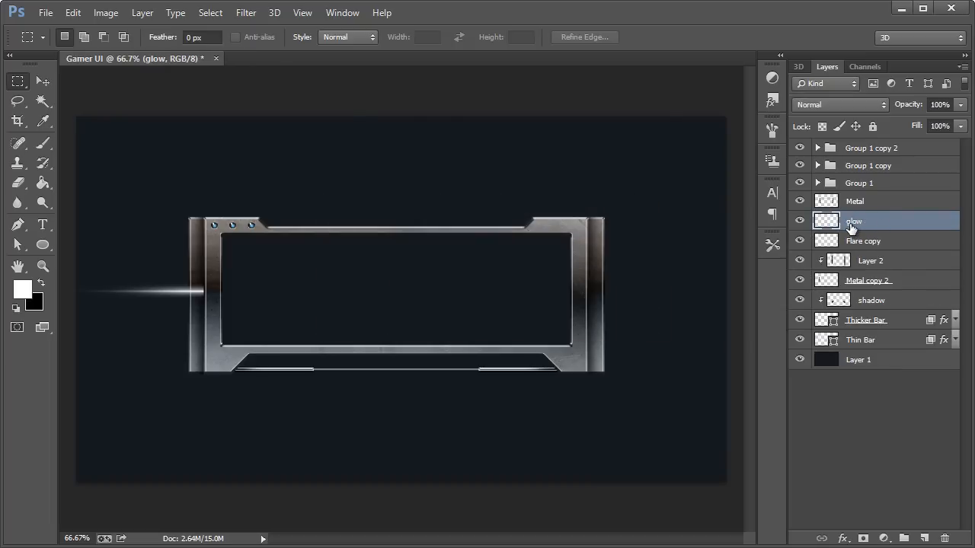
- Set the Brush tool's foreground colour to the bright blue 005ae1
{"action": "left_click", "coordinate": [43, 142]}
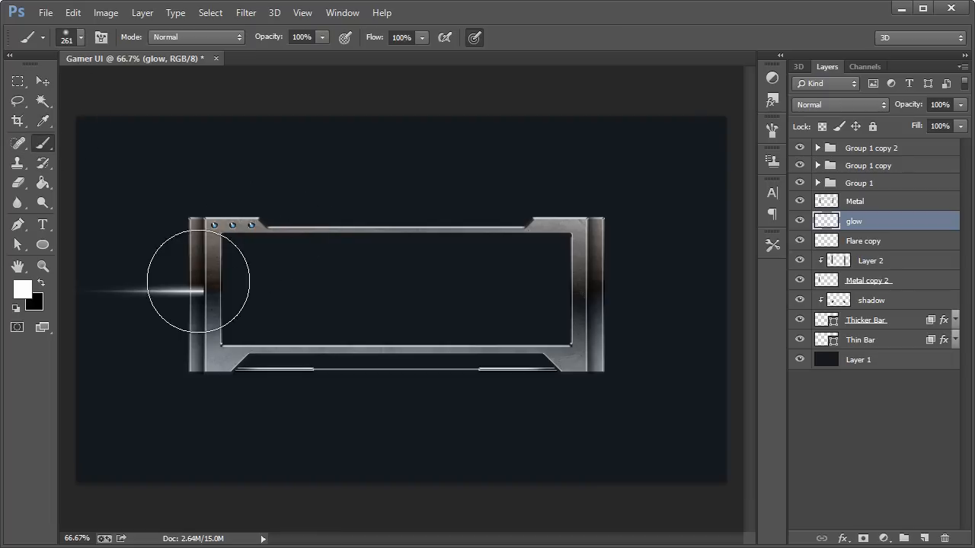
{"action": "left_click", "coordinate": [23, 288]}
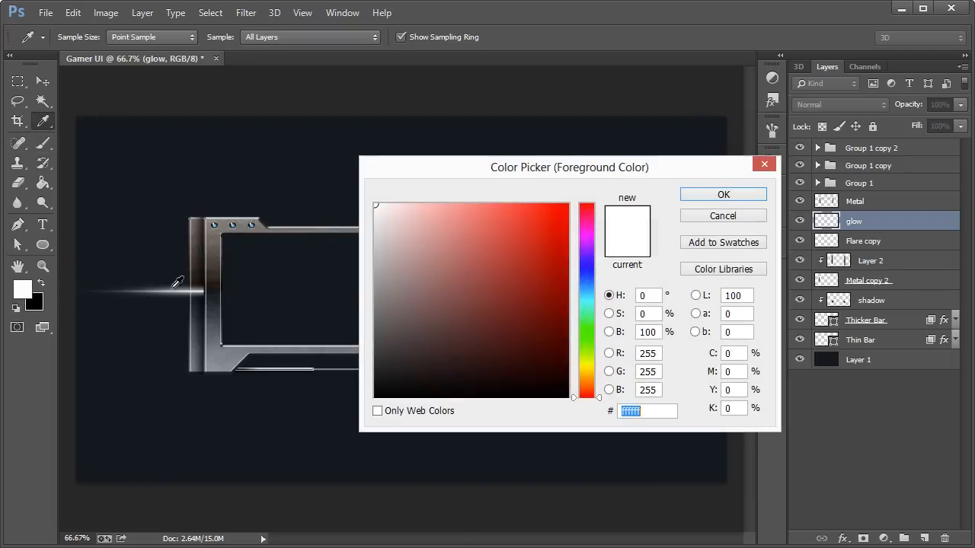
{"action": "left_click", "coordinate": [587, 281]}
{"action": "left_click_drag", "start_coordinate": [567, 274], "coordinate": [566, 229]}
{"action": "left_click", "coordinate": [723, 194]}
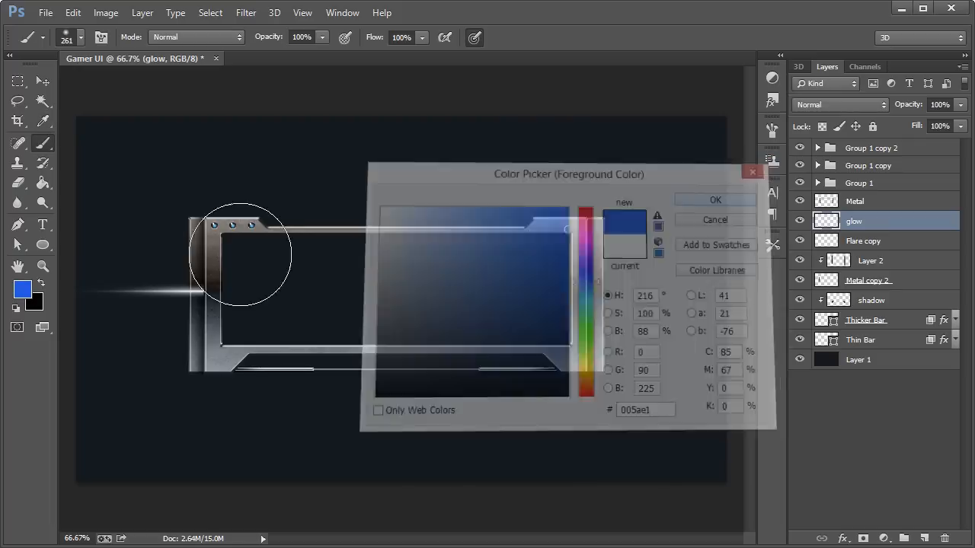
- Paint one soft blue dab on the glow layer over the left strip, centred on the flare's inner end, redoing the first attempt
{"action": "left_click", "coordinate": [195, 285]}
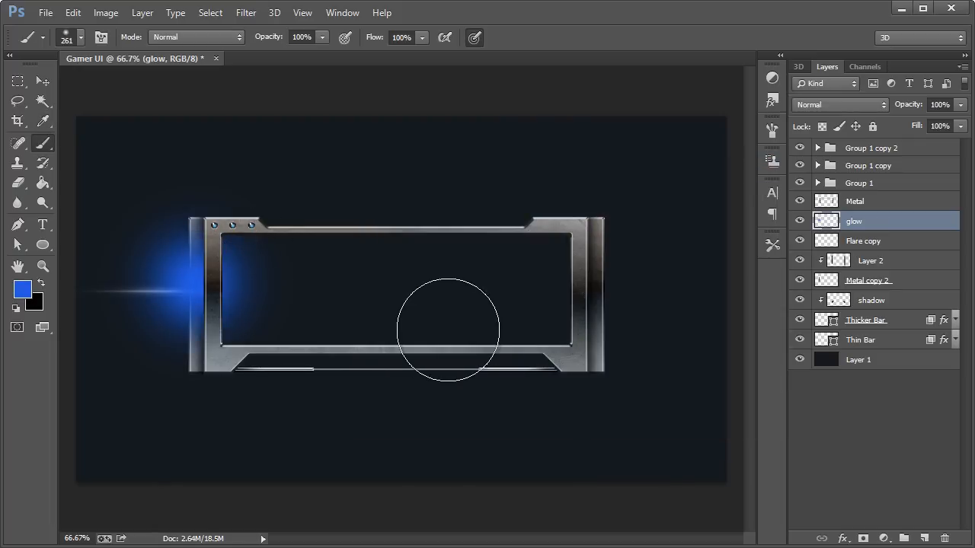
{"action": "key", "text": "ctrl+z"}
{"action": "left_click", "coordinate": [190, 292]}
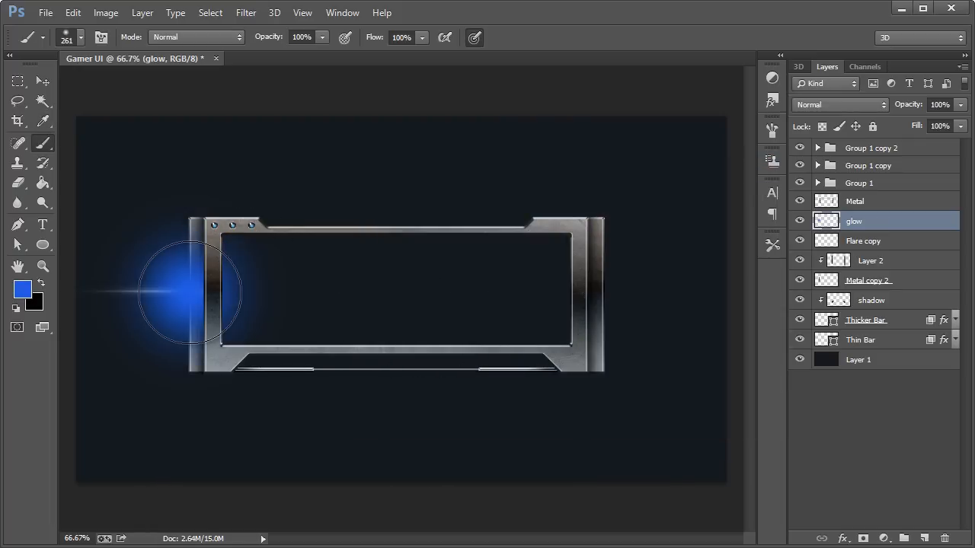
- Delete the part of the glow that spills inside the metal frame and move the glow layer below Flare copy
{"action": "left_click", "coordinate": [11, 82]}
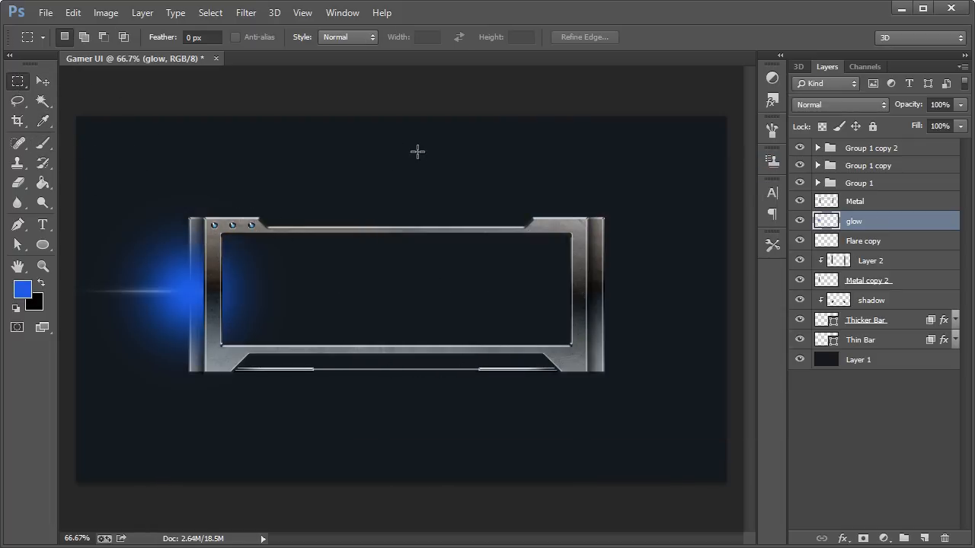
{"action": "left_click_drag", "start_coordinate": [395, 163], "coordinate": [210, 439]}
{"action": "key", "text": "ctrl+d"}
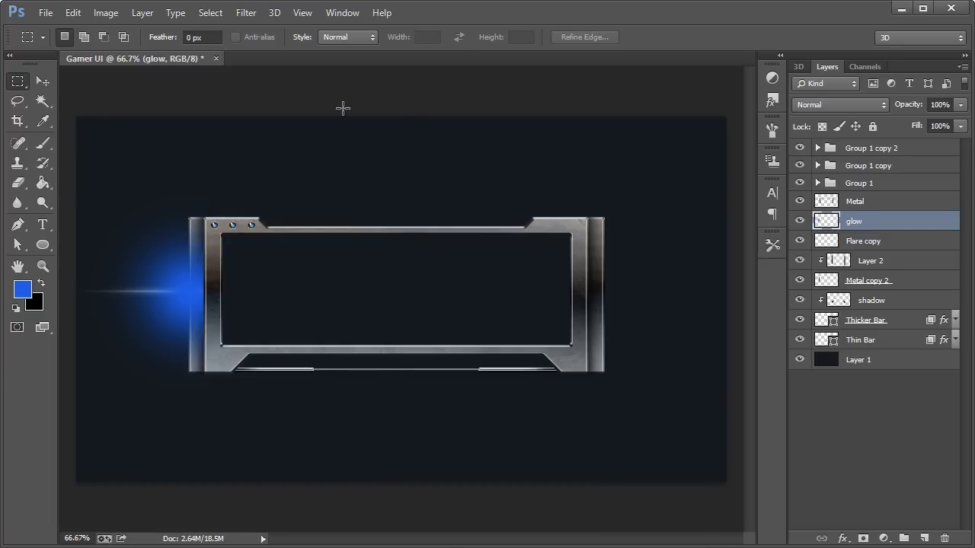
{"action": "key", "text": "v"}
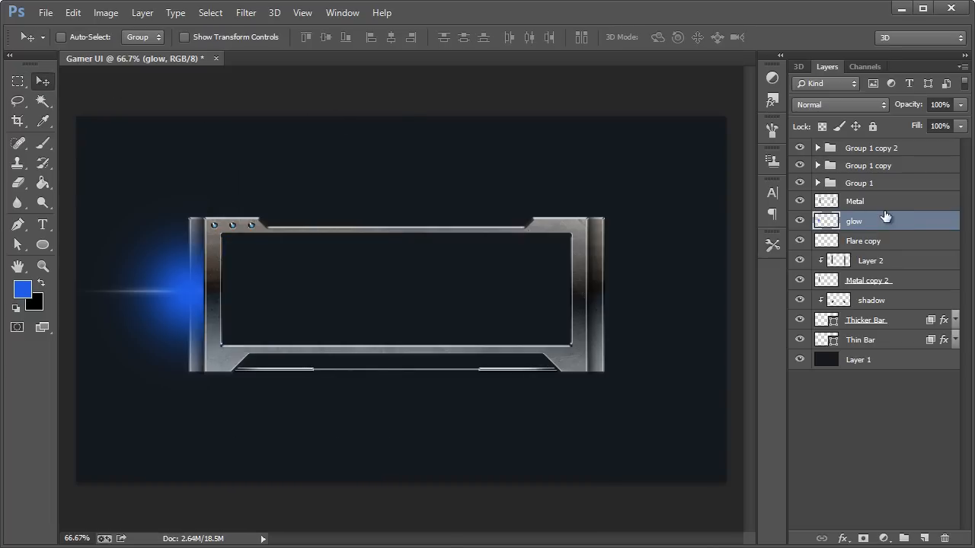
{"action": "left_click_drag", "start_coordinate": [878, 224], "coordinate": [878, 245]}
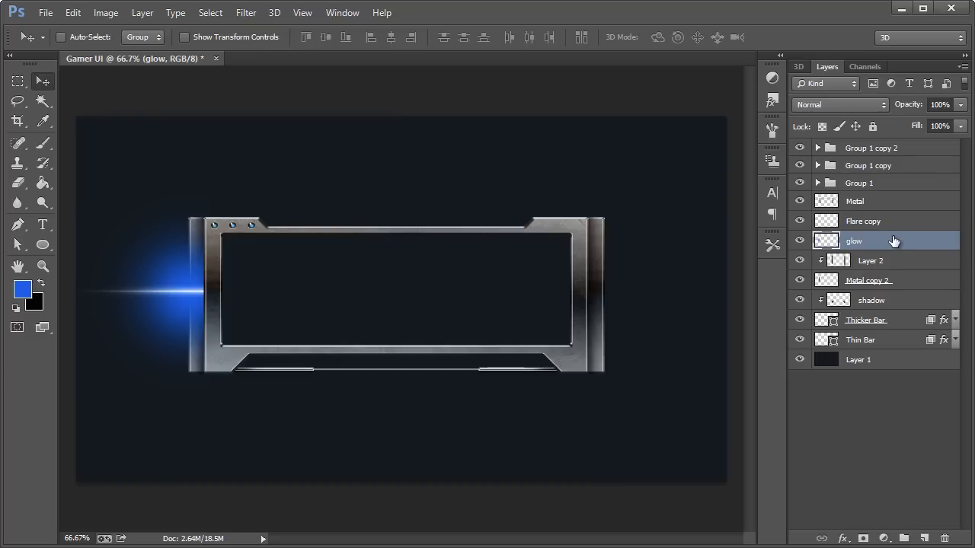
- Add a new layer with default settings directly above Layer 1
{"action": "left_click", "coordinate": [874, 358]}
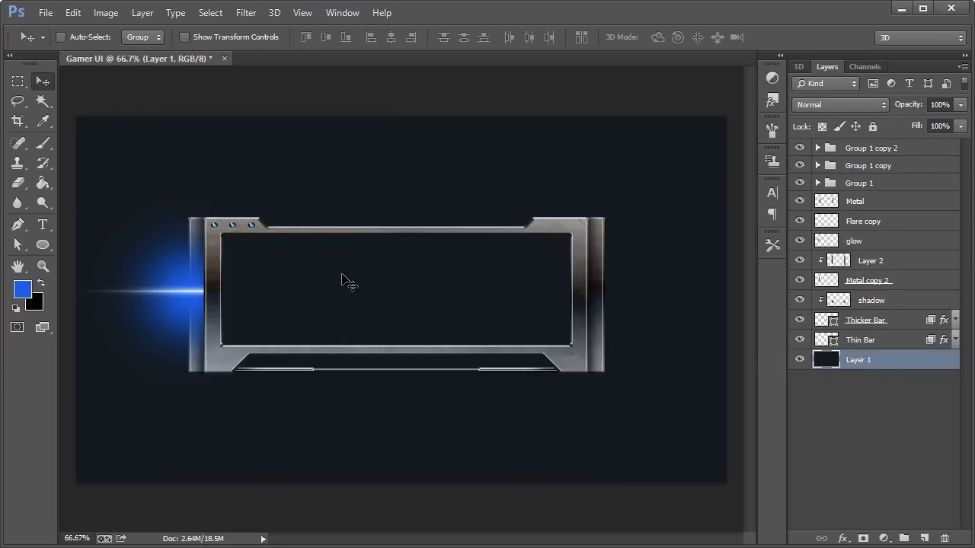
{"action": "key", "text": "ctrl+shift+n"}
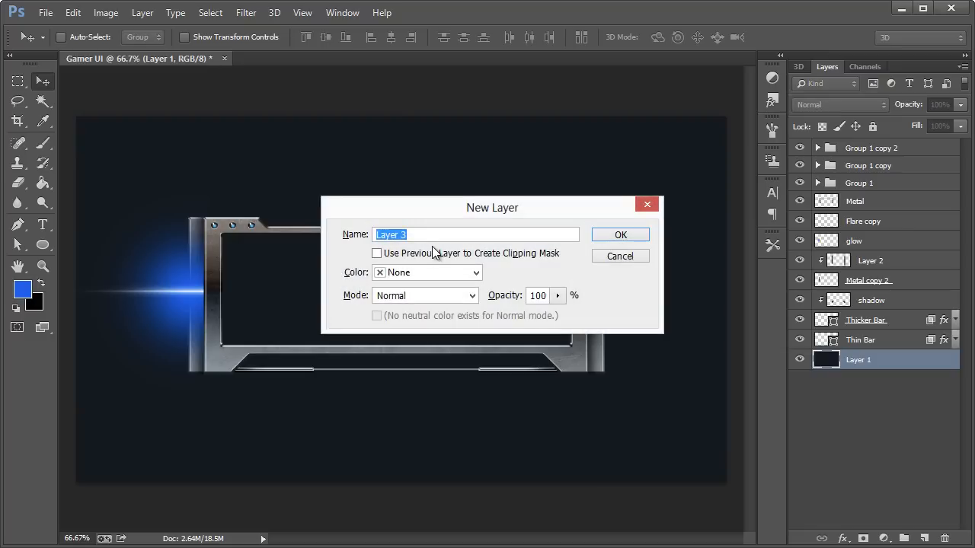
{"action": "left_click", "coordinate": [619, 241]}
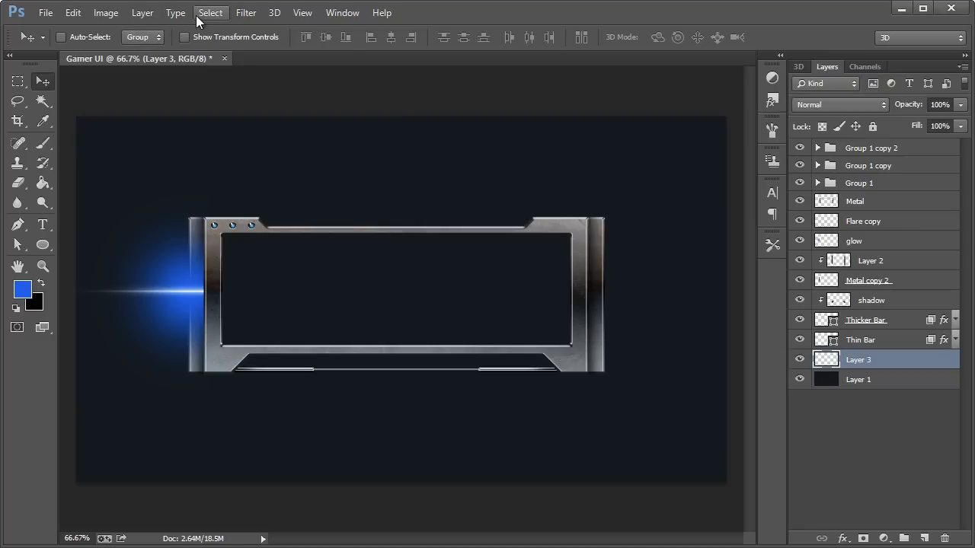
- Set the foreground colour to a dark, desaturated greyish blue
{"action": "left_click", "coordinate": [22, 288]}
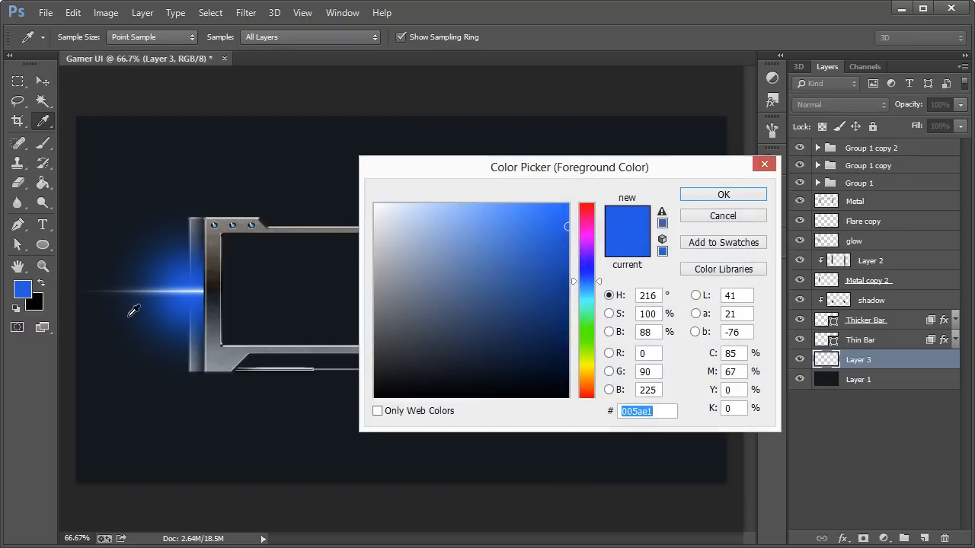
{"action": "left_click_drag", "start_coordinate": [520, 326], "coordinate": [443, 336]}
{"action": "left_click", "coordinate": [723, 196]}
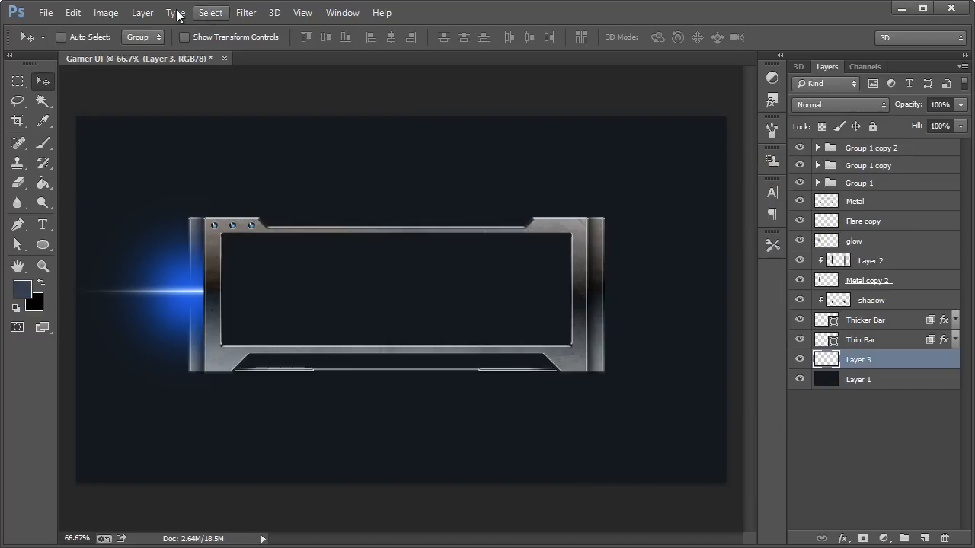
- Render Clouds on Layer 3 with the current colours and set the layer's opacity to 29%
{"action": "left_click", "coordinate": [247, 14]}
{"action": "mouse_move", "coordinate": [284, 241]}
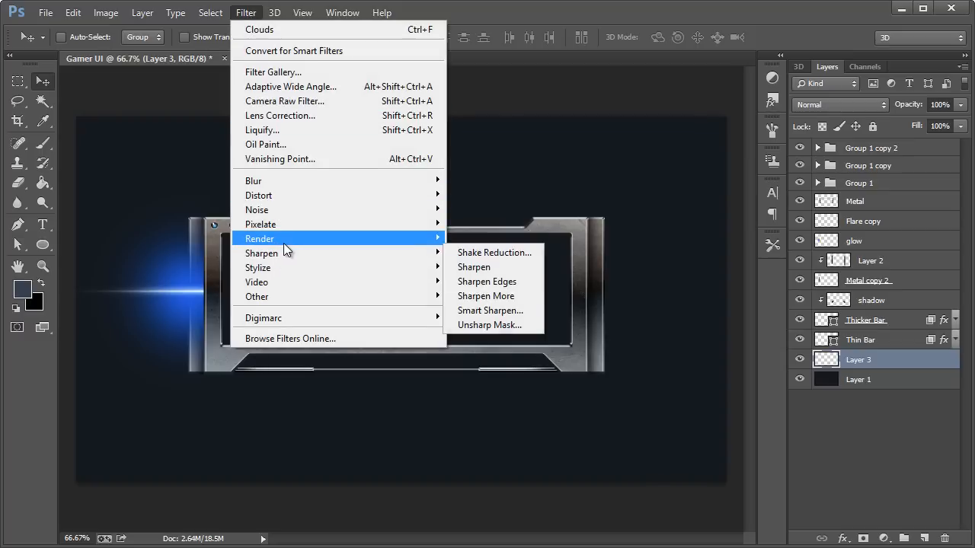
{"action": "left_click", "coordinate": [507, 241]}
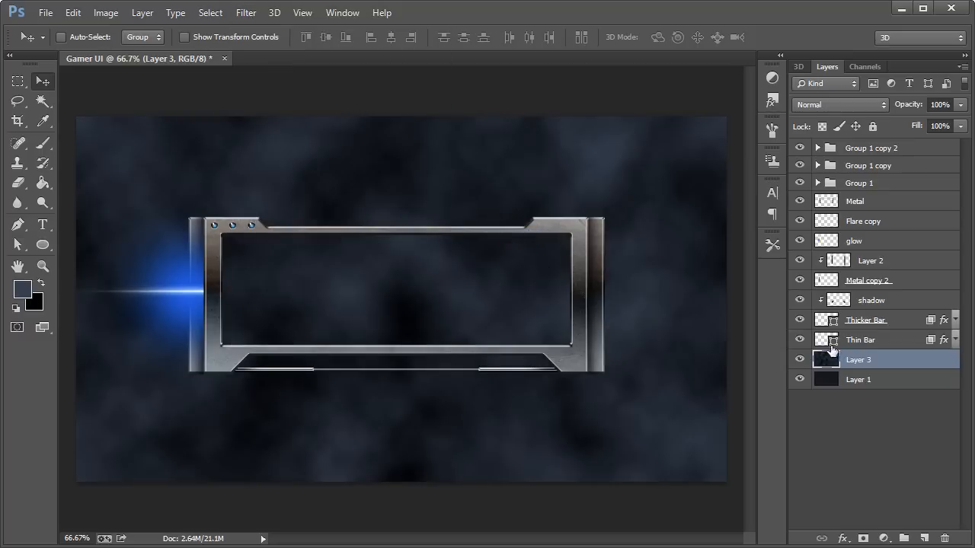
{"action": "left_click_drag", "start_coordinate": [960, 105], "coordinate": [920, 125]}
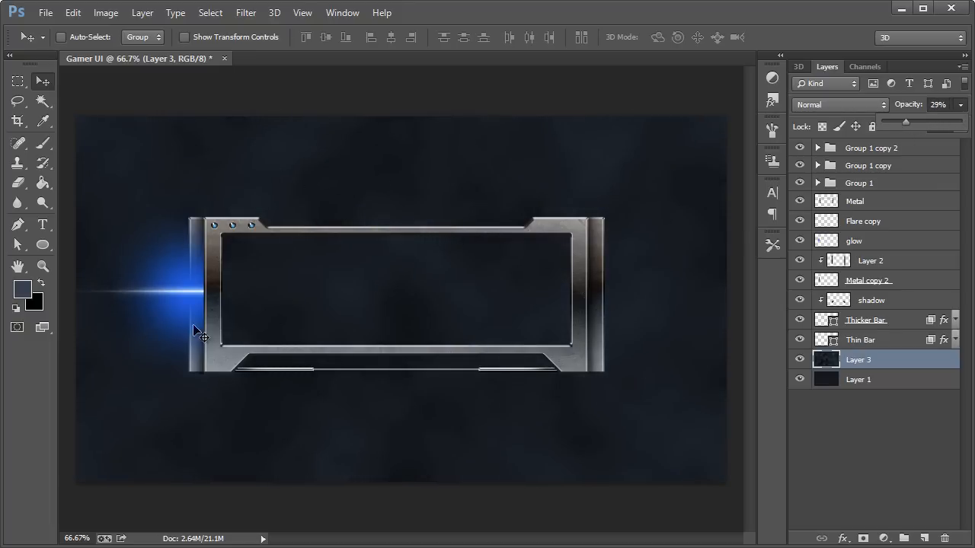
{"action": "left_click", "coordinate": [856, 451]}
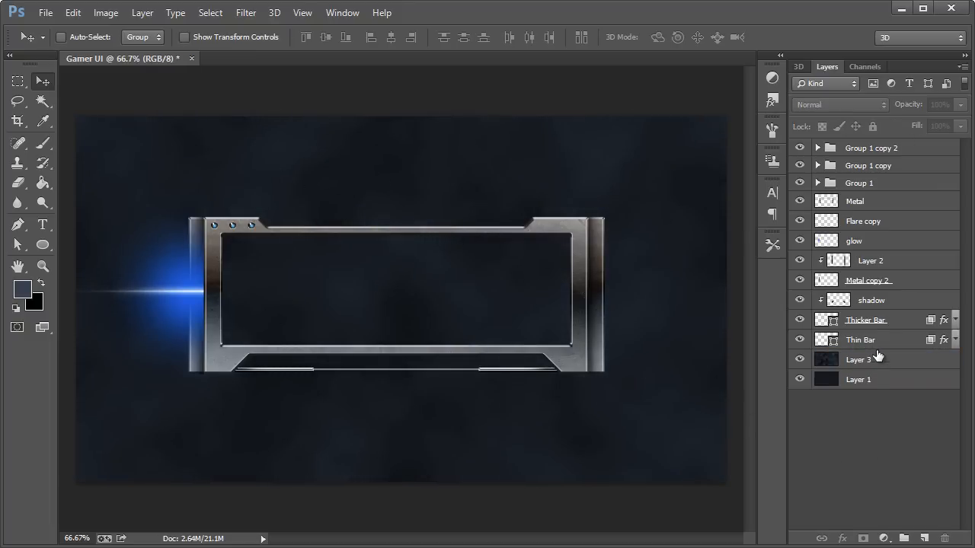
- Compare the light effect with the Flare copy and glow layers each hidden and shown
{"action": "left_click", "coordinate": [864, 221]}
{"action": "left_click", "coordinate": [799, 221]}
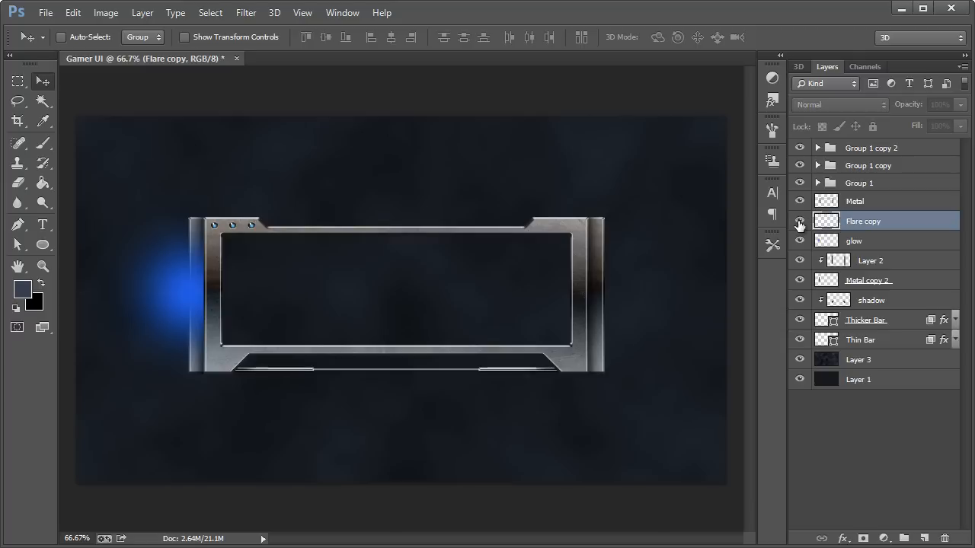
{"action": "left_click", "coordinate": [799, 221]}
{"action": "left_click", "coordinate": [799, 241]}
{"action": "left_click", "coordinate": [799, 240]}
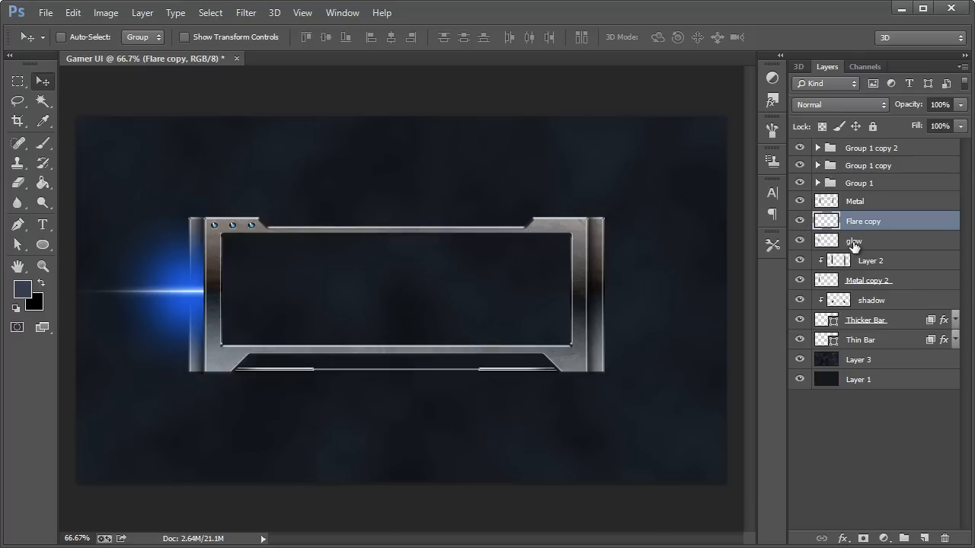
- Set the glow layer's opacity to 71%
{"action": "left_click", "coordinate": [856, 241]}
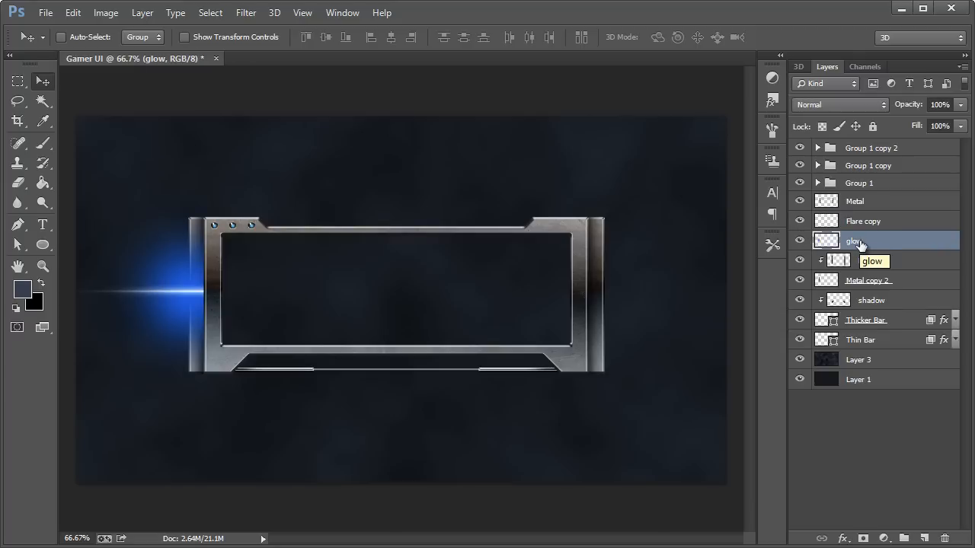
{"action": "left_click", "coordinate": [960, 105]}
{"action": "left_click_drag", "start_coordinate": [944, 122], "coordinate": [939, 122]}
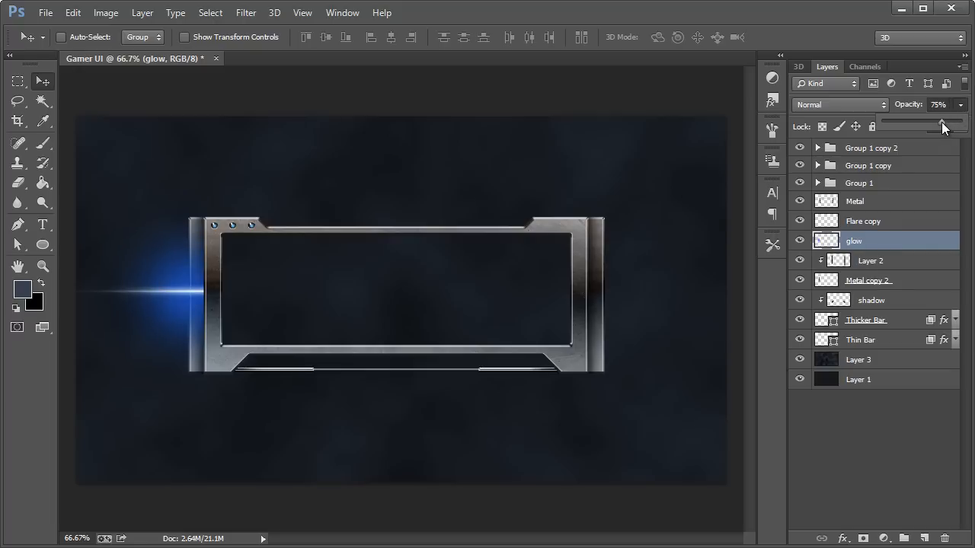
{"action": "left_click", "coordinate": [906, 243]}
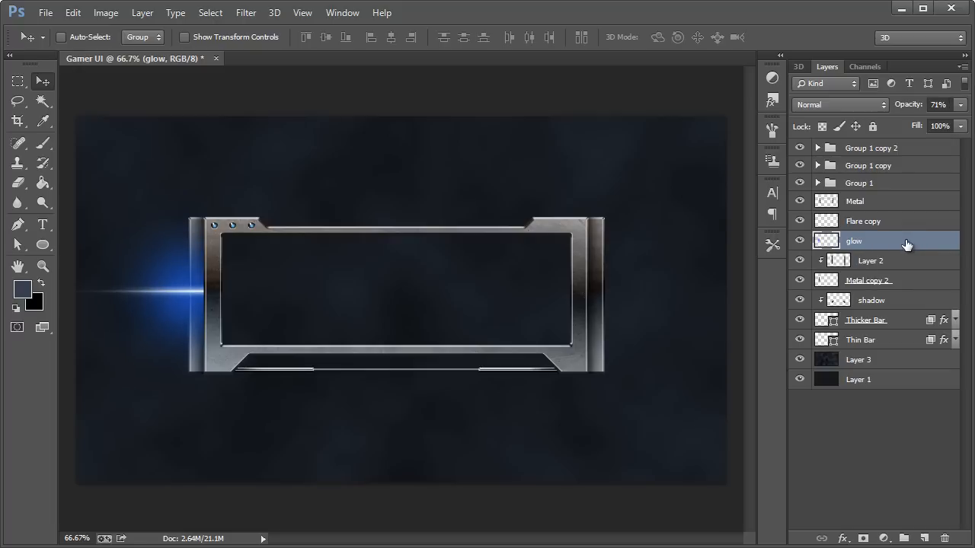
- Add a new layer above glow and set the Brush tool's foreground colour to the light blue 00adfd
{"action": "key", "text": "ctrl+shift+n"}
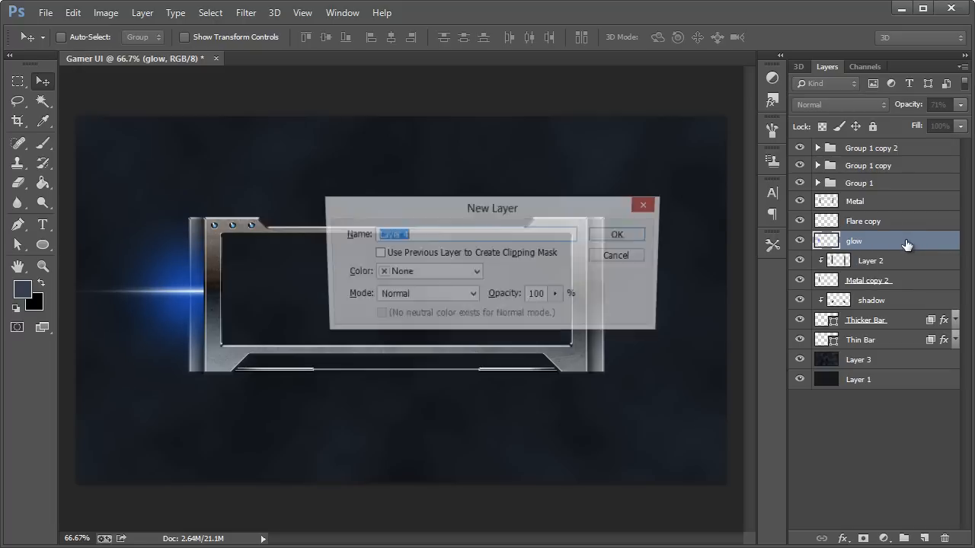
{"action": "left_click", "coordinate": [613, 236]}
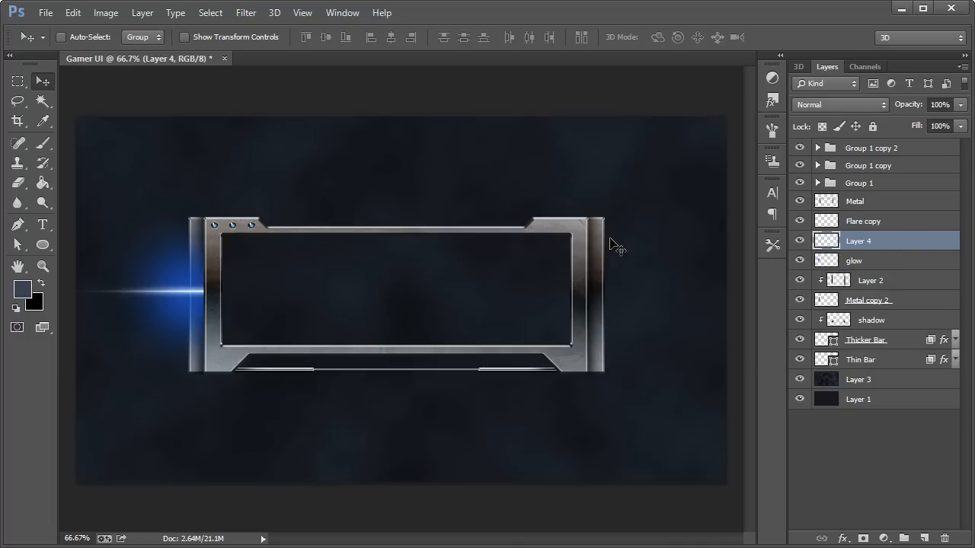
{"action": "left_click", "coordinate": [46, 144]}
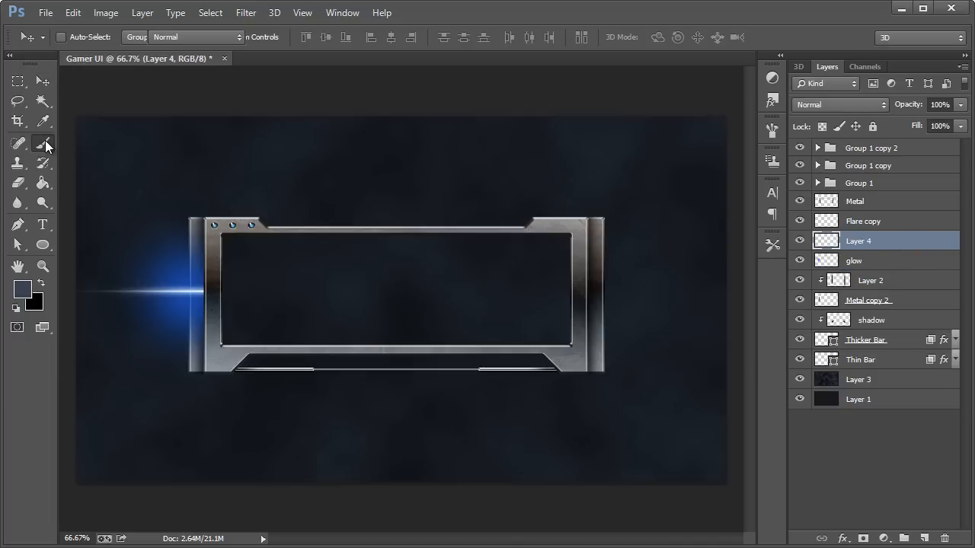
{"action": "left_click", "coordinate": [22, 288]}
{"action": "left_click", "coordinate": [566, 206]}
{"action": "left_click", "coordinate": [585, 280]}
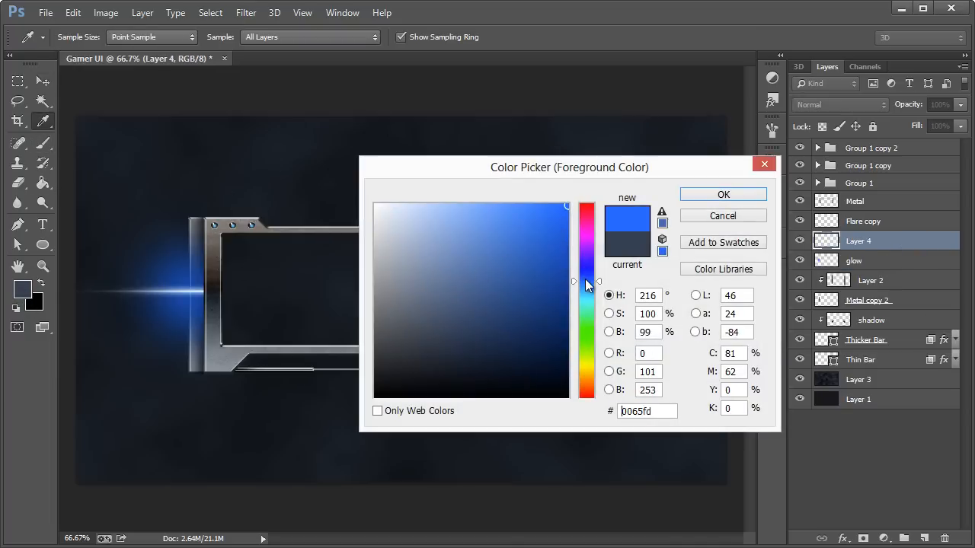
{"action": "left_click_drag", "start_coordinate": [587, 287], "coordinate": [584, 290]}
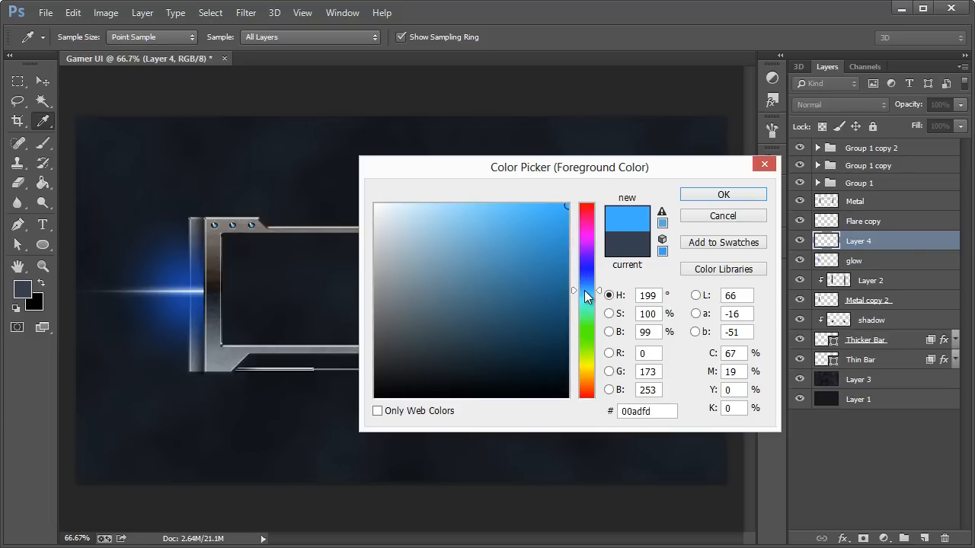
{"action": "left_click", "coordinate": [717, 198]}
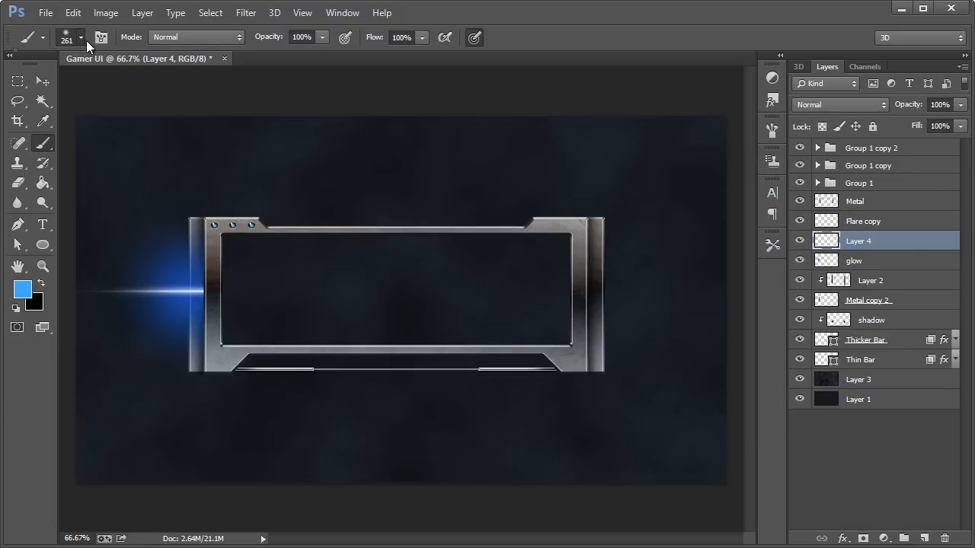
- Set the brush size to 163 px and paint one soft light-blue dab on Layer 4 at the flare's inner end
{"action": "left_click", "coordinate": [81, 37]}
{"action": "left_click_drag", "start_coordinate": [140, 85], "coordinate": [145, 85]}
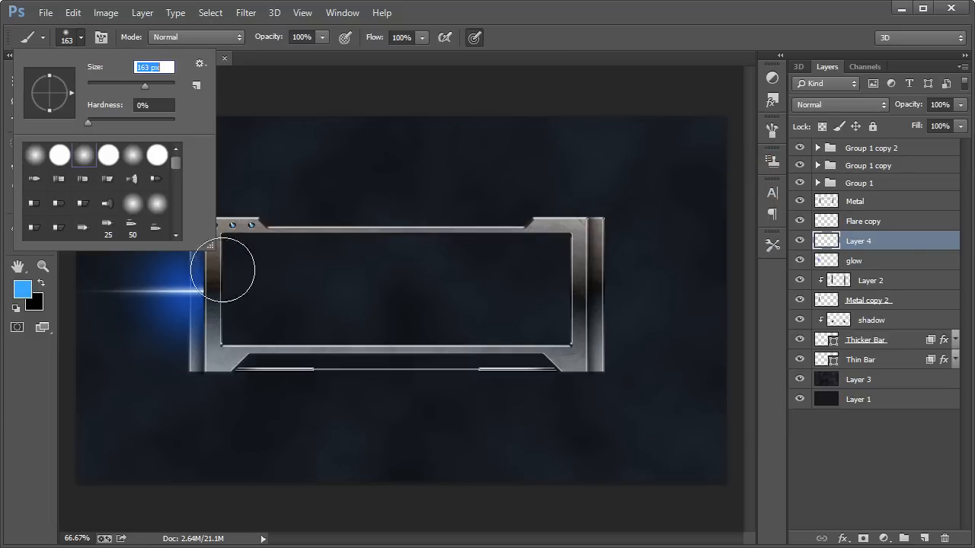
{"action": "left_click", "coordinate": [433, 10]}
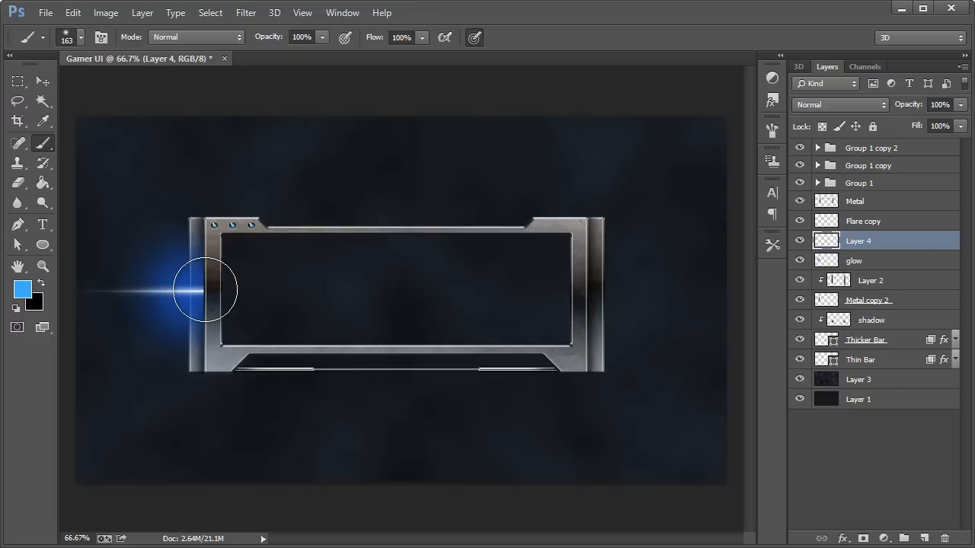
{"action": "left_click", "coordinate": [199, 288]}
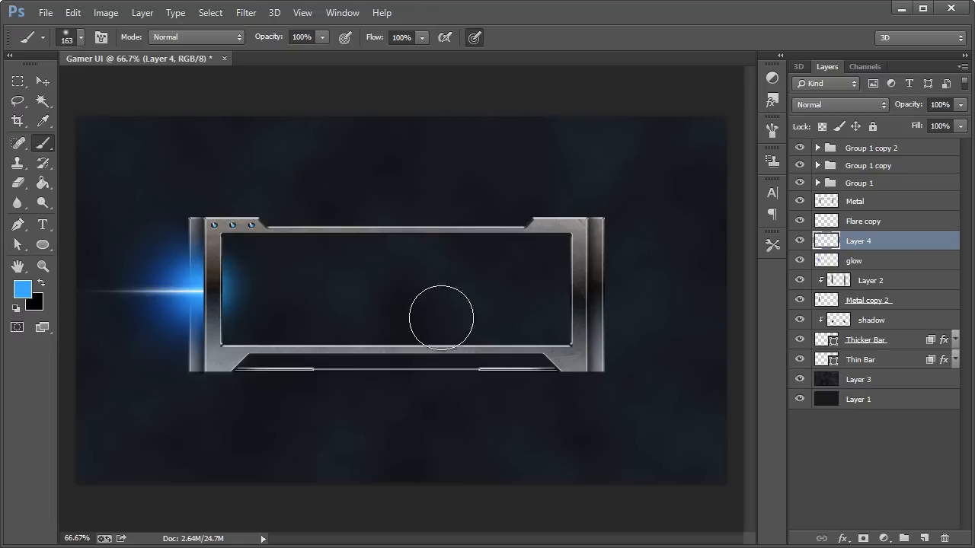
- Delete the part of Layer 4's light-blue dab that spills inside the frame and clear the selection
{"action": "left_click", "coordinate": [18, 80]}
{"action": "left_click_drag", "start_coordinate": [359, 224], "coordinate": [216, 380]}
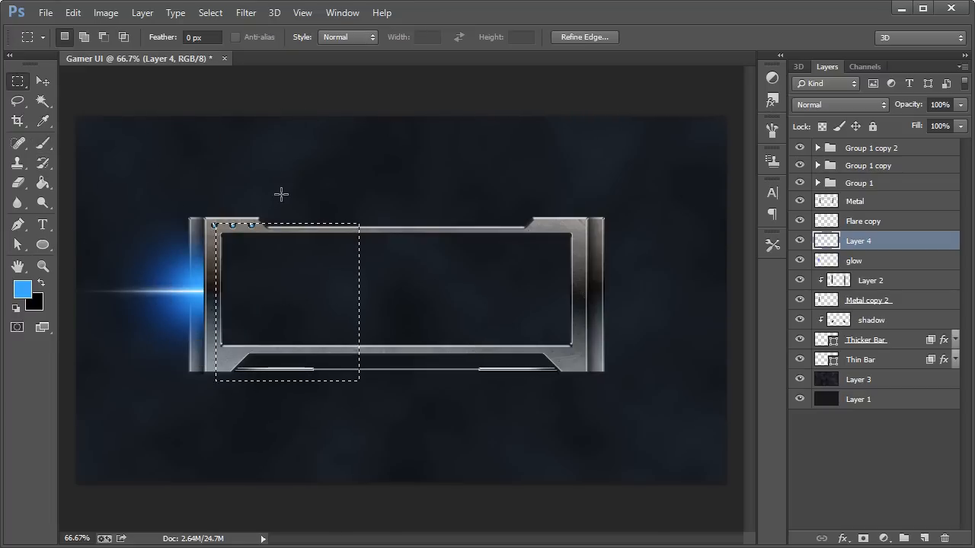
{"action": "left_click", "coordinate": [281, 194]}
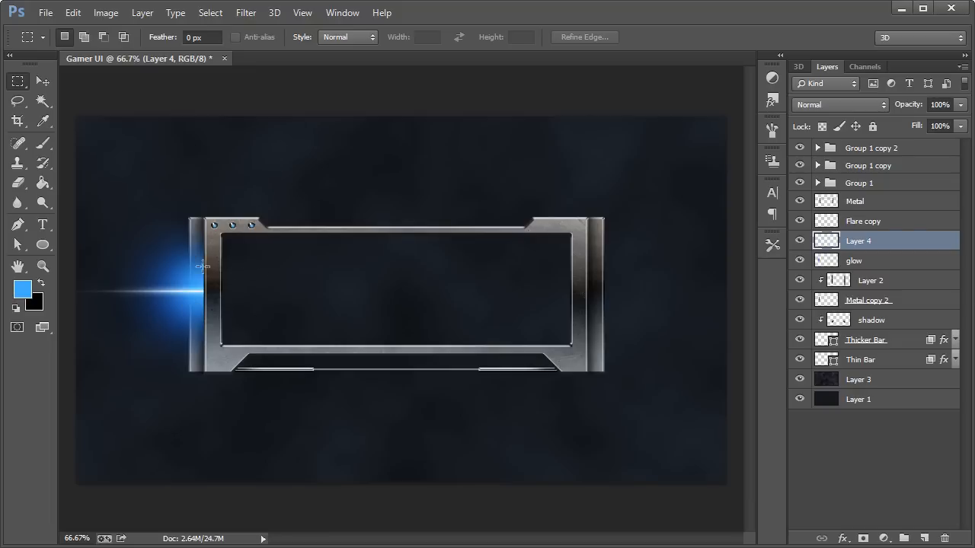
{"action": "left_click", "coordinate": [43, 81]}
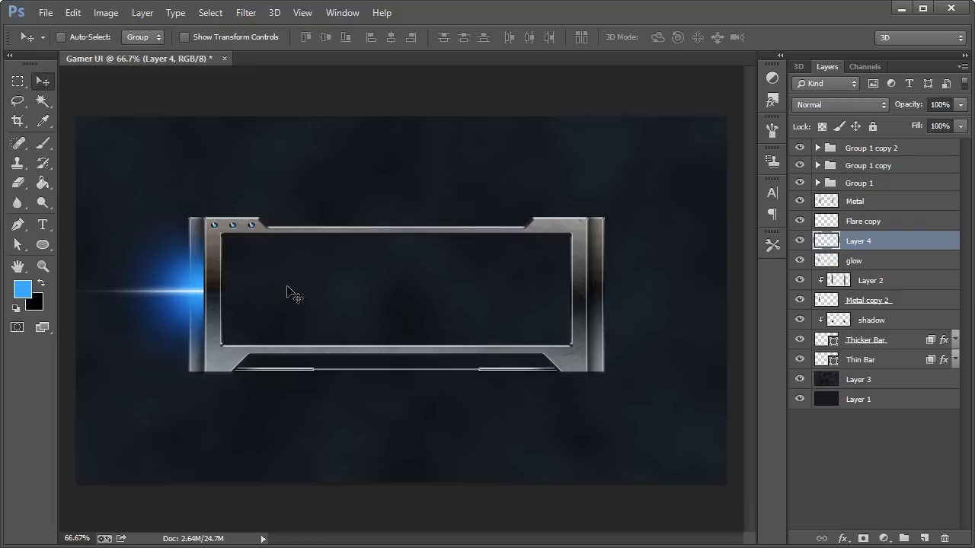
- Compare the two-tone blue glow with the Flare copy layer hidden and shown
{"action": "left_click", "coordinate": [853, 227]}
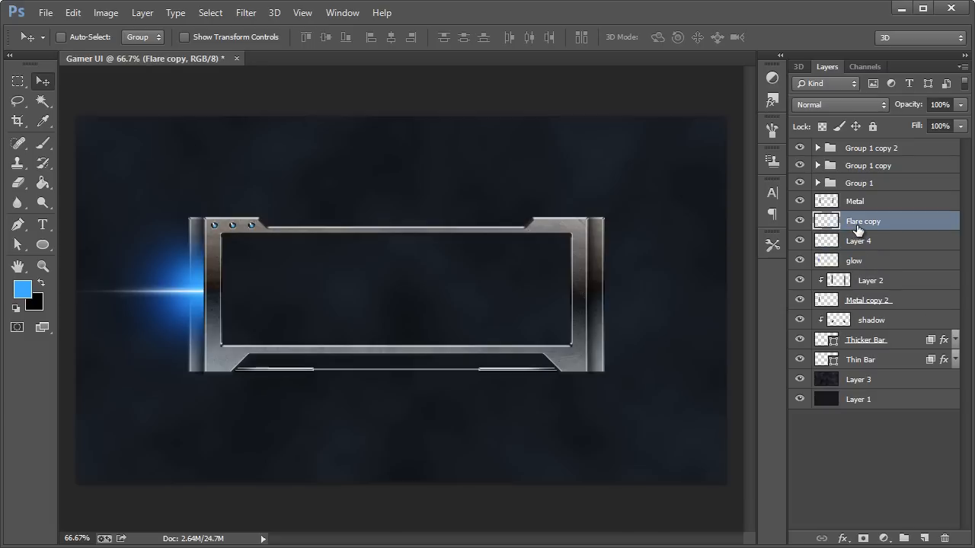
{"action": "left_click", "coordinate": [798, 221]}
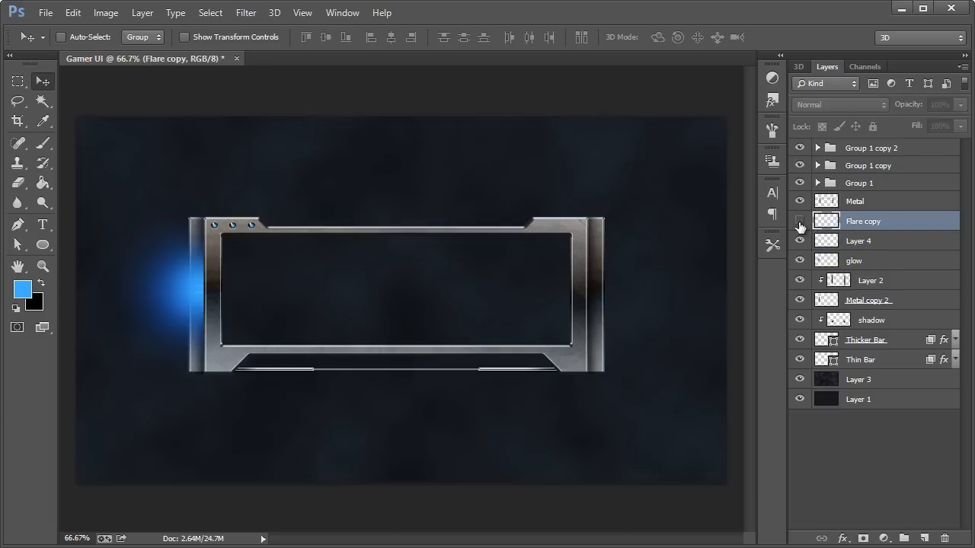
{"action": "left_click", "coordinate": [799, 221]}
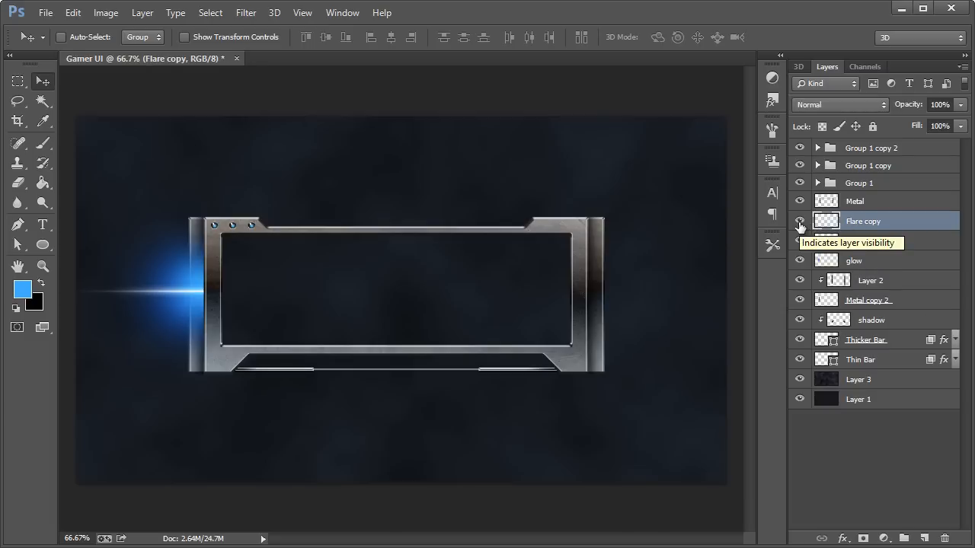
- Toggle the Flare copy layer's visibility to check the flare streak against the blue glow
{"action": "left_click", "coordinate": [799, 222]}
{"action": "left_click", "coordinate": [799, 222]}
{"action": "left_click", "coordinate": [798, 221]}
{"action": "left_click", "coordinate": [799, 222]}
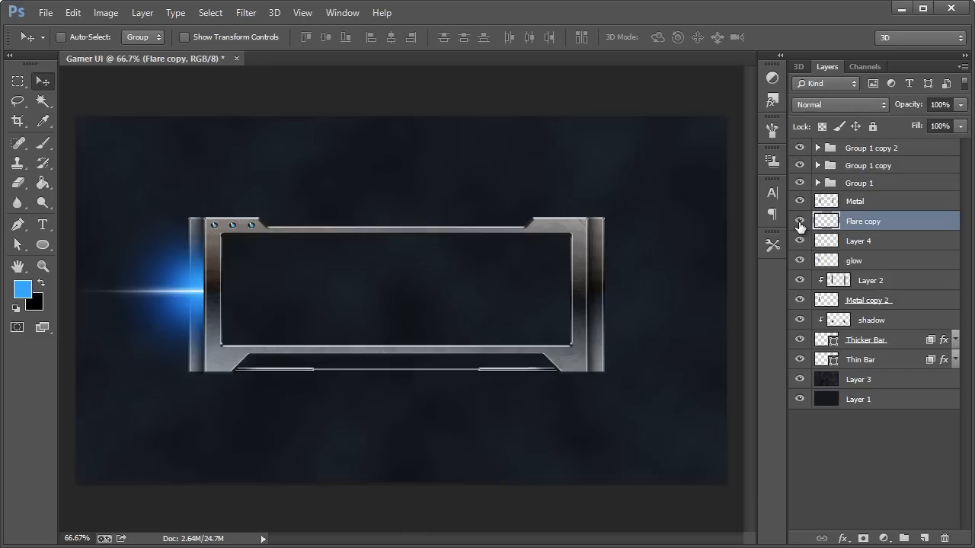
- Rename Layer 4 as glow 2
{"action": "left_click", "coordinate": [856, 242]}
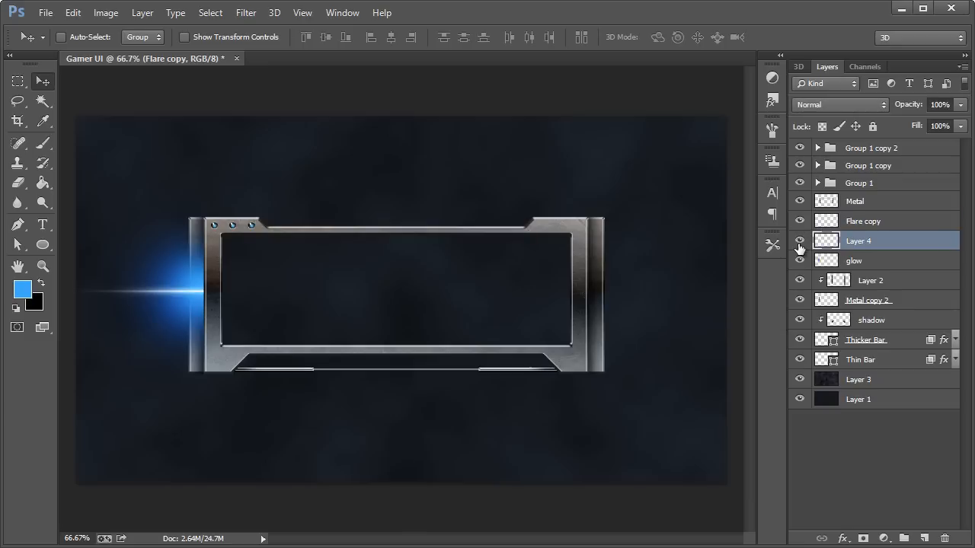
{"action": "double_click", "coordinate": [859, 241]}
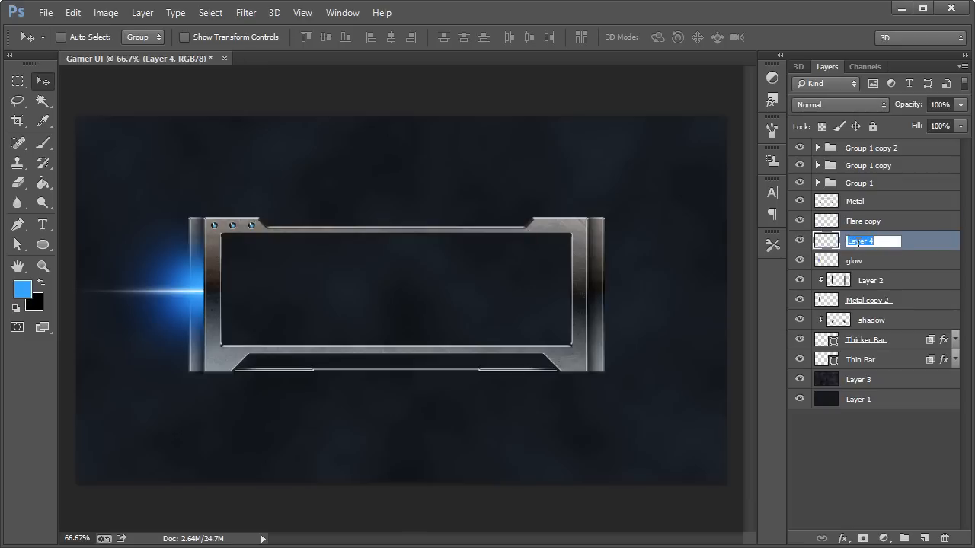
{"action": "key", "text": "Return"}
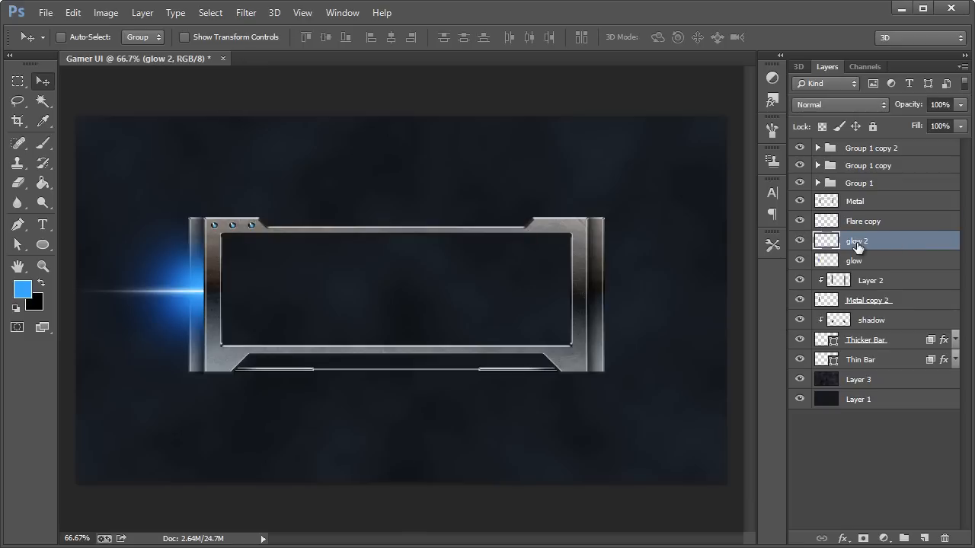
- Hide and show the glow 2 and glow layers in turn to compare what each adds to the flare
{"action": "left_click", "coordinate": [799, 241]}
{"action": "left_click", "coordinate": [799, 241]}
{"action": "left_click", "coordinate": [800, 242]}
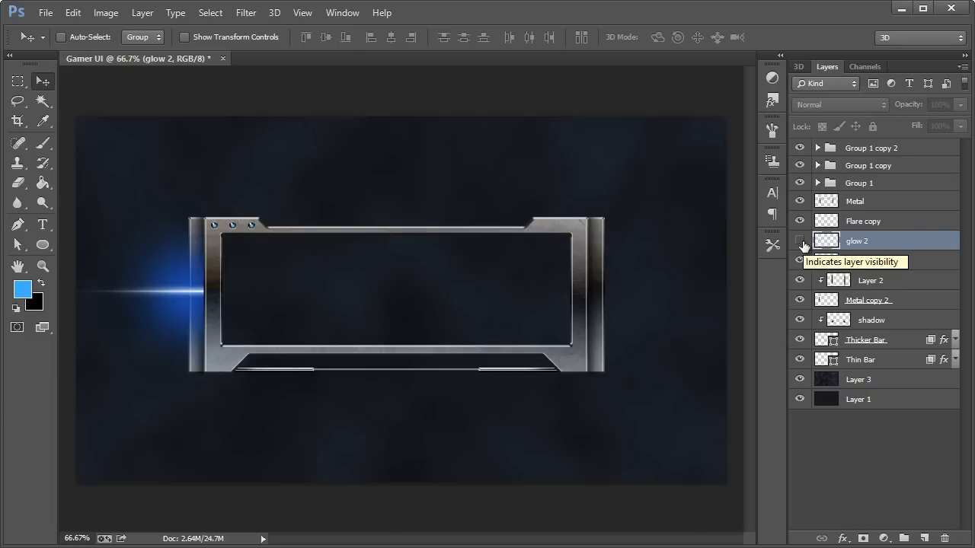
{"action": "left_click", "coordinate": [800, 241]}
{"action": "left_click", "coordinate": [799, 260]}
{"action": "left_click", "coordinate": [800, 262]}
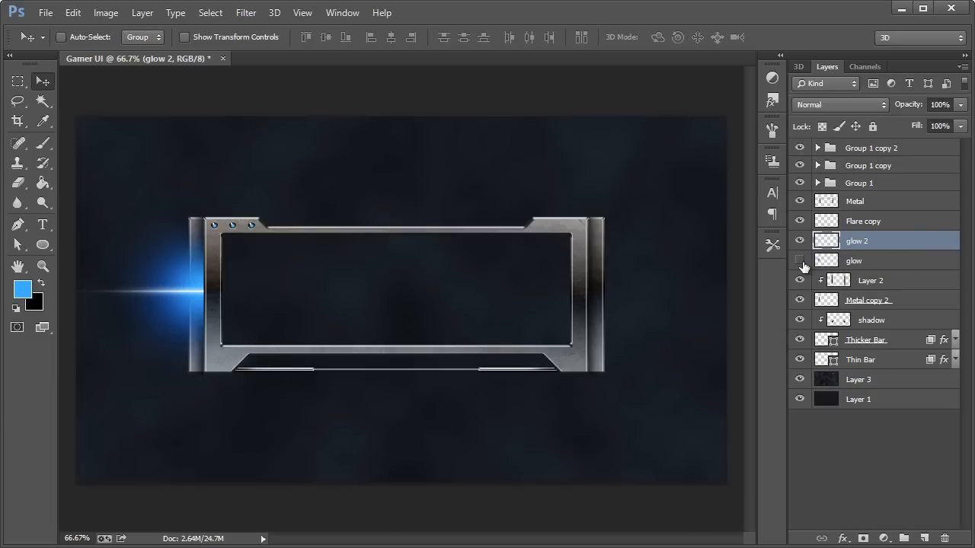
{"action": "left_click", "coordinate": [800, 261]}
{"action": "left_click", "coordinate": [801, 261]}
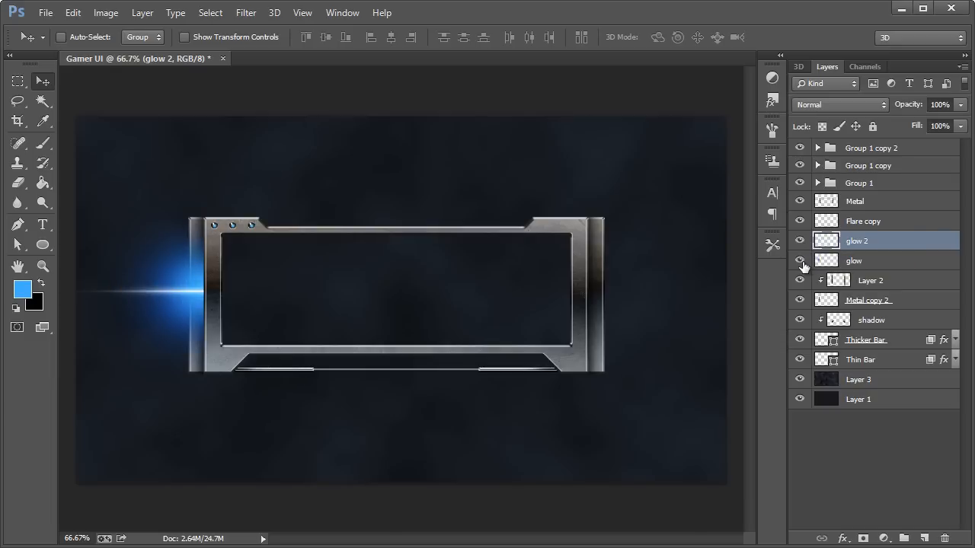
- Review the layers from Flare copy down to Thin Bar by hiding and showing them one after another
{"action": "left_click", "coordinate": [857, 263]}
{"action": "left_click", "coordinate": [865, 222]}
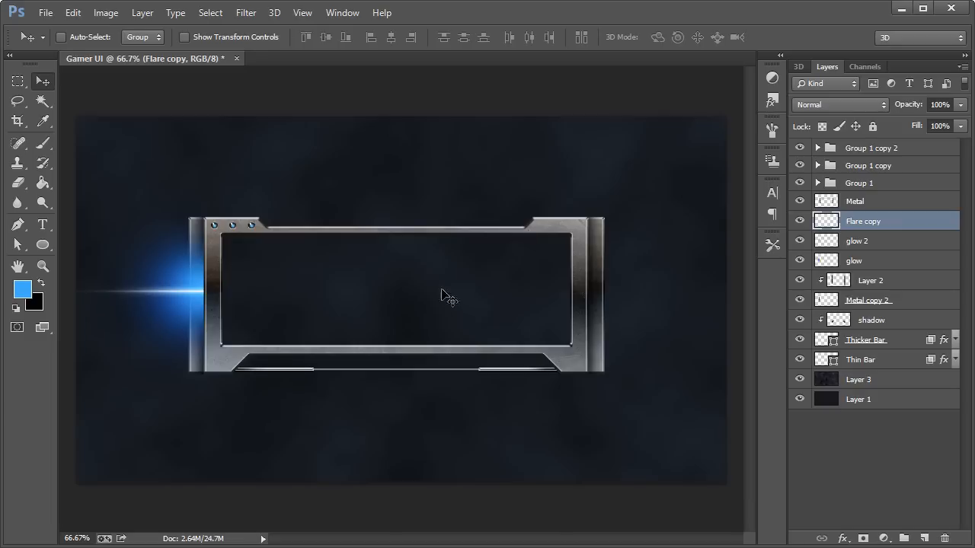
{"action": "left_click", "coordinate": [800, 221]}
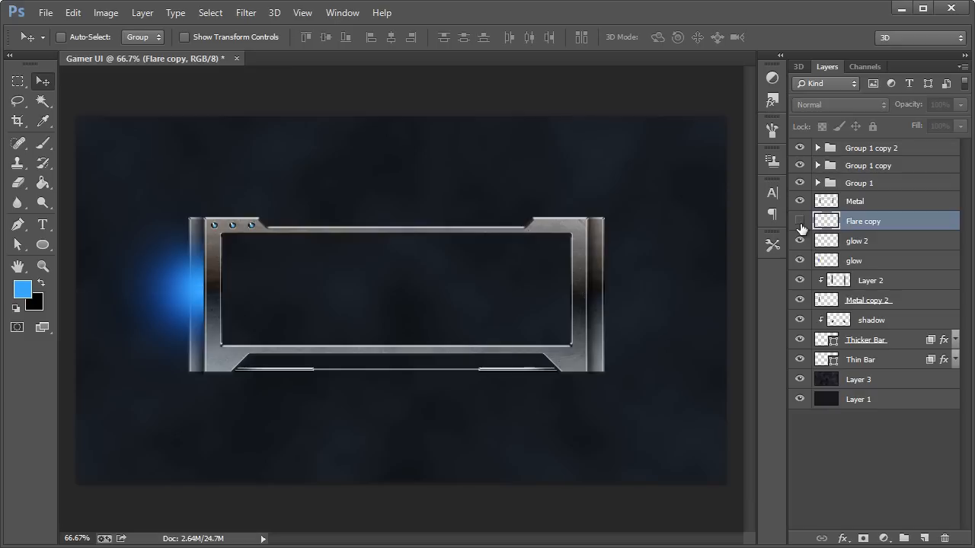
{"action": "left_click", "coordinate": [799, 221]}
{"action": "left_click", "coordinate": [800, 240]}
{"action": "left_click", "coordinate": [800, 241]}
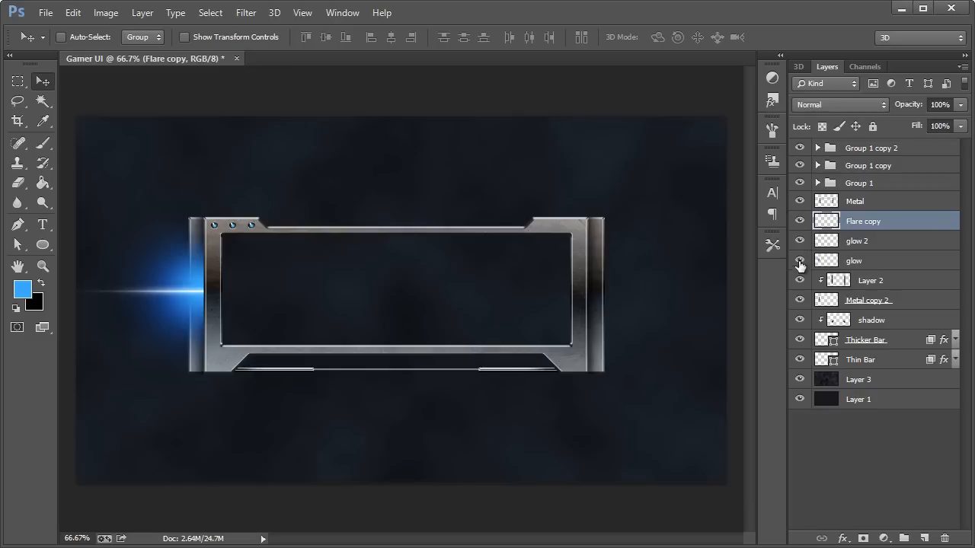
{"action": "left_click", "coordinate": [799, 261]}
{"action": "left_click", "coordinate": [799, 260]}
{"action": "left_click", "coordinate": [799, 301]}
{"action": "left_click", "coordinate": [799, 301]}
{"action": "left_click", "coordinate": [799, 300]}
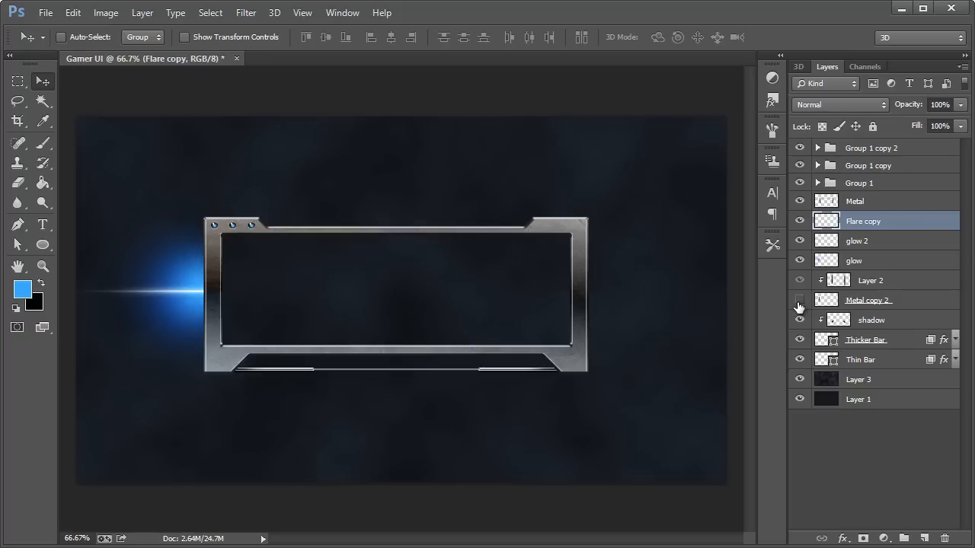
{"action": "left_click", "coordinate": [799, 300]}
{"action": "left_click", "coordinate": [797, 320]}
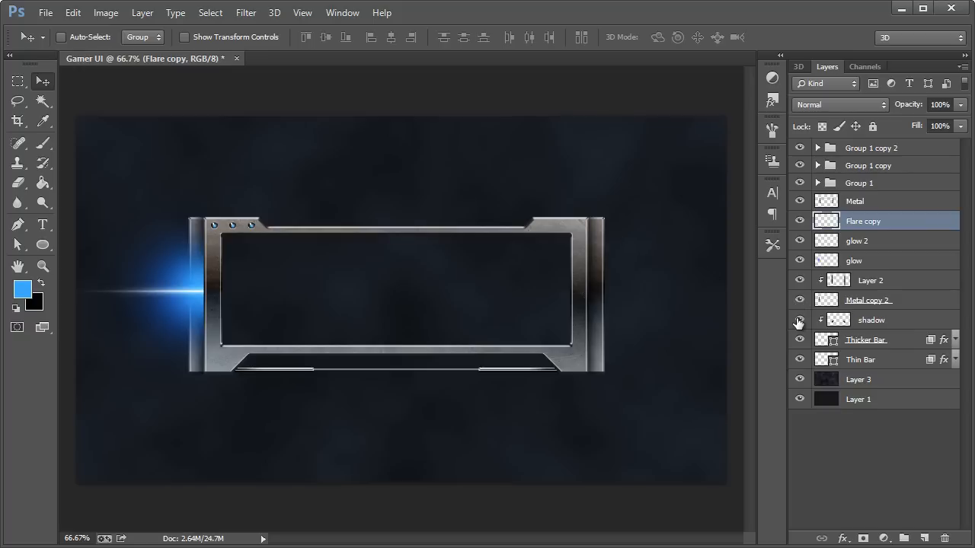
{"action": "left_click", "coordinate": [798, 343]}
{"action": "left_click", "coordinate": [799, 343]}
{"action": "left_click", "coordinate": [800, 359]}
{"action": "left_click", "coordinate": [800, 359]}
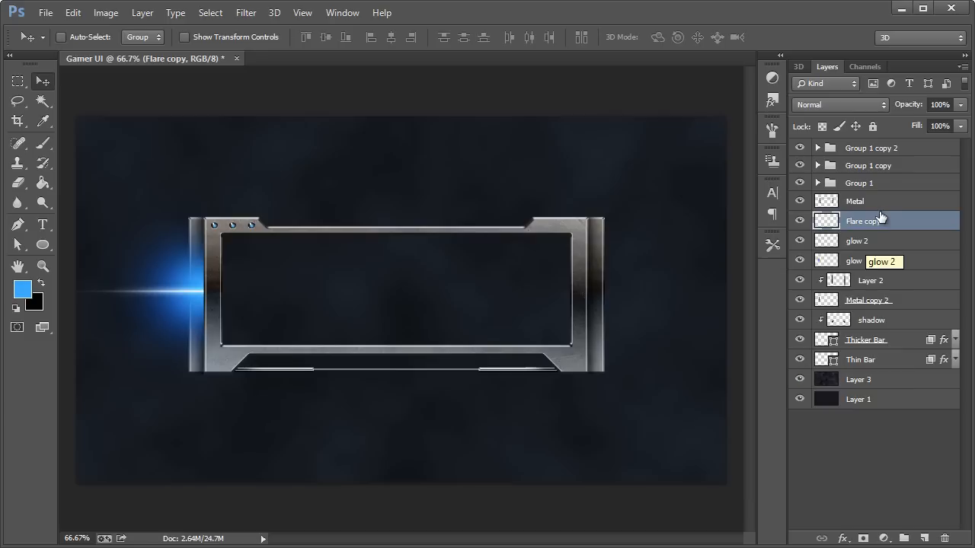
- Group the Flare copy, glow 2 and glow layers, and check the group by hiding and showing it
{"action": "left_click", "coordinate": [871, 263], "text": "shift"}
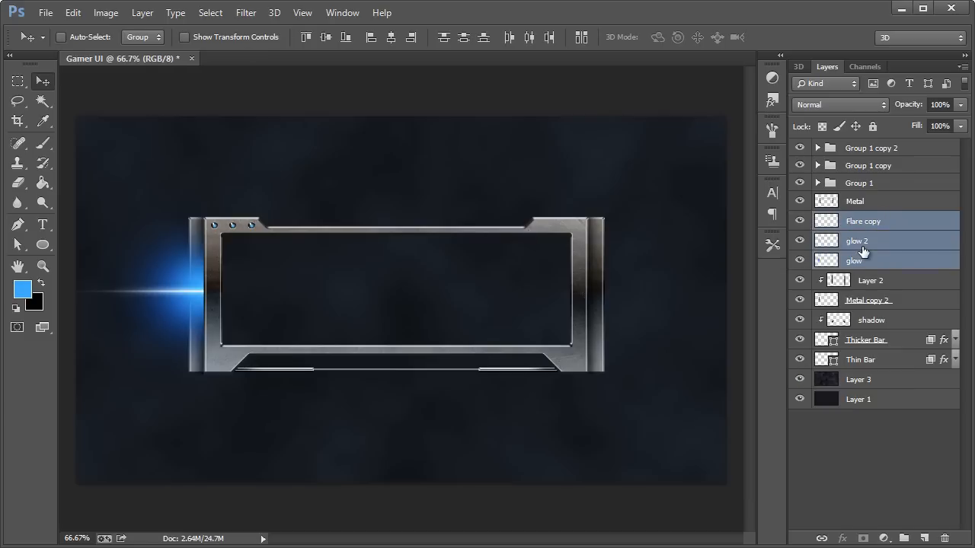
{"action": "key", "text": "ctrl+g"}
{"action": "left_click", "coordinate": [800, 220]}
{"action": "left_click", "coordinate": [799, 220]}
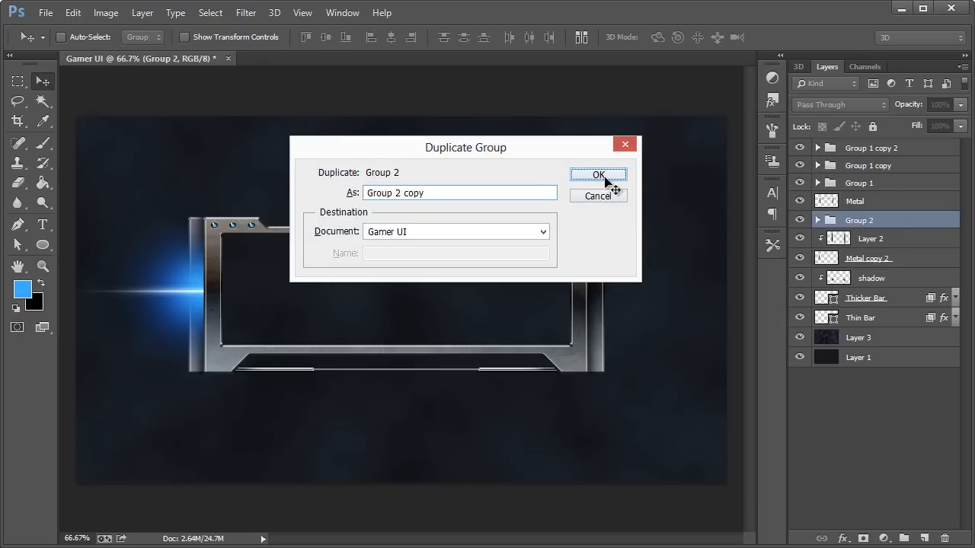
- Duplicate Group 2 as Group 2 copy and place it, flipped horizontally, at the frame's right side strip
{"action": "left_click", "coordinate": [605, 177]}
{"action": "left_click", "coordinate": [73, 12]}
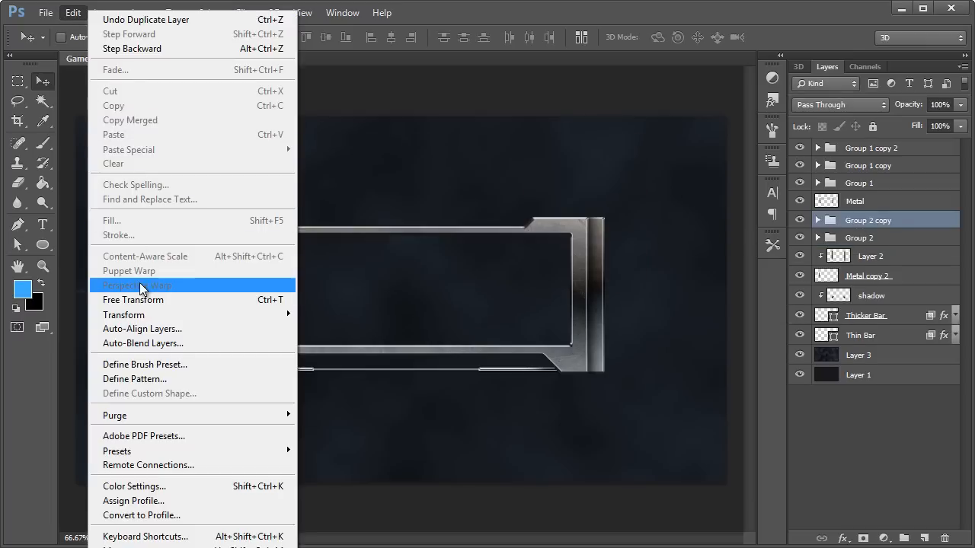
{"action": "mouse_move", "coordinate": [152, 316]}
{"action": "left_click", "coordinate": [341, 479]}
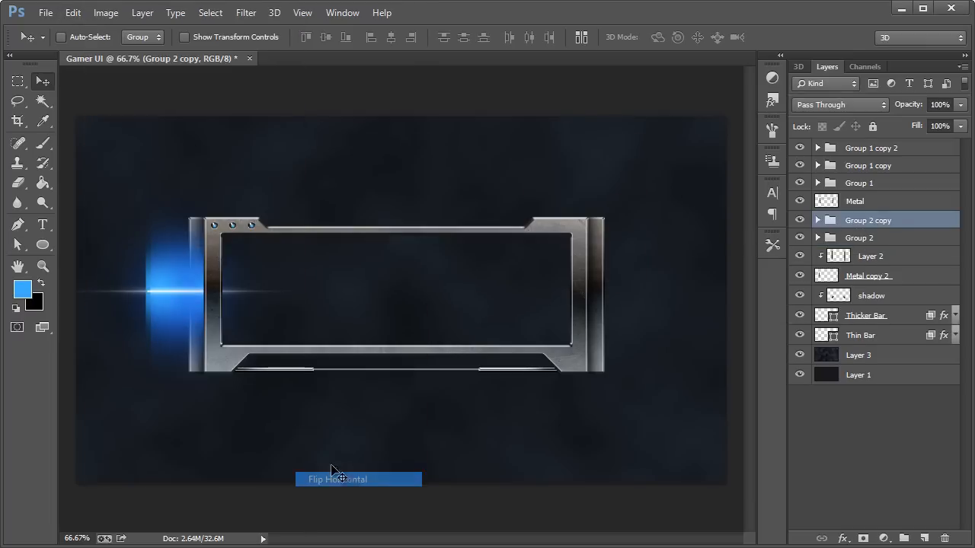
{"action": "left_click_drag", "start_coordinate": [191, 309], "coordinate": [615, 293]}
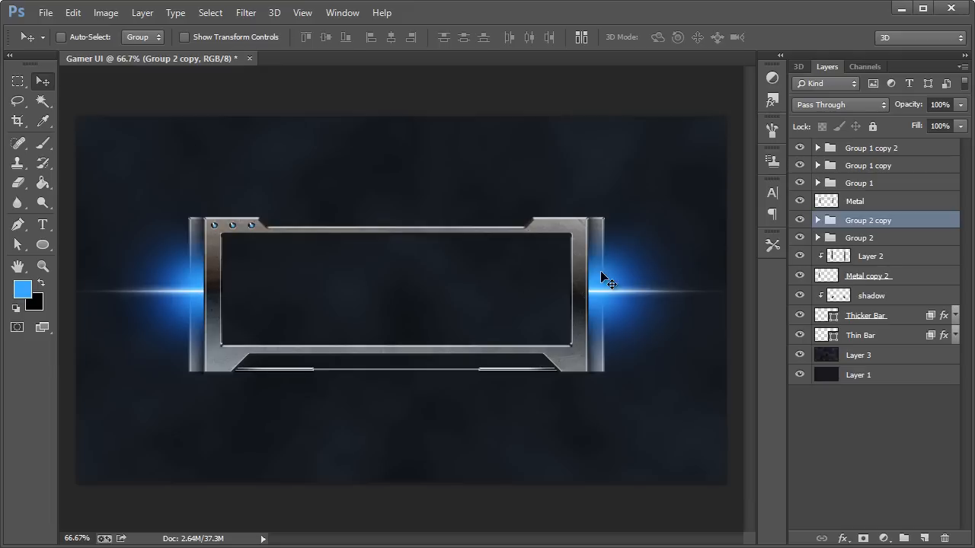
- Expand Group 2 and inspect its glow 2 and glow layers by hiding and showing each
{"action": "left_click", "coordinate": [840, 239]}
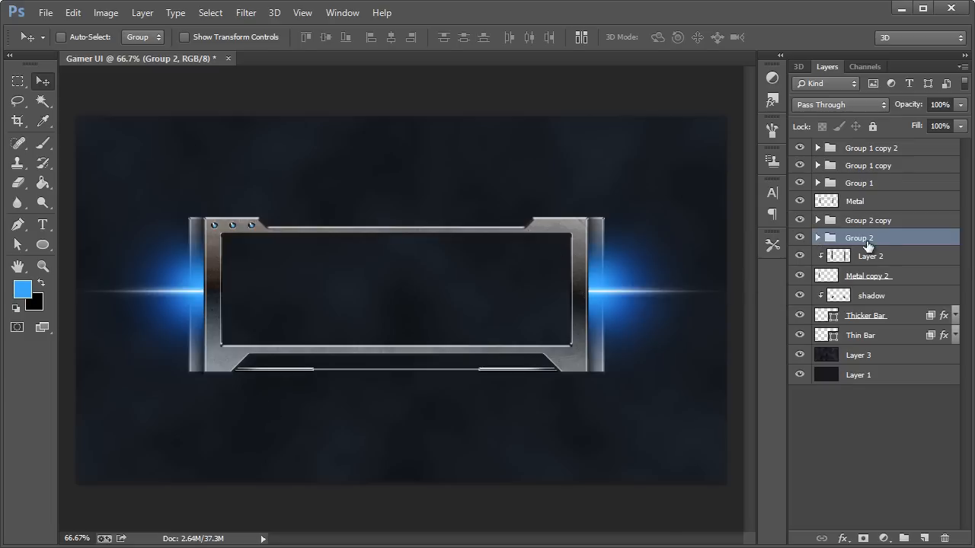
{"action": "left_click", "coordinate": [818, 238]}
{"action": "left_click", "coordinate": [864, 256]}
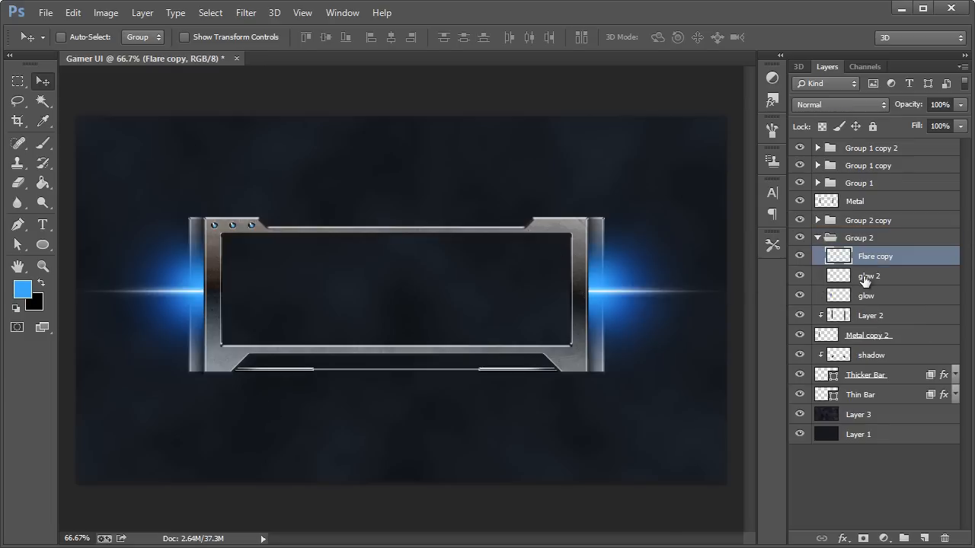
{"action": "left_click", "coordinate": [864, 275]}
{"action": "left_click", "coordinate": [798, 275]}
{"action": "left_click", "coordinate": [799, 276]}
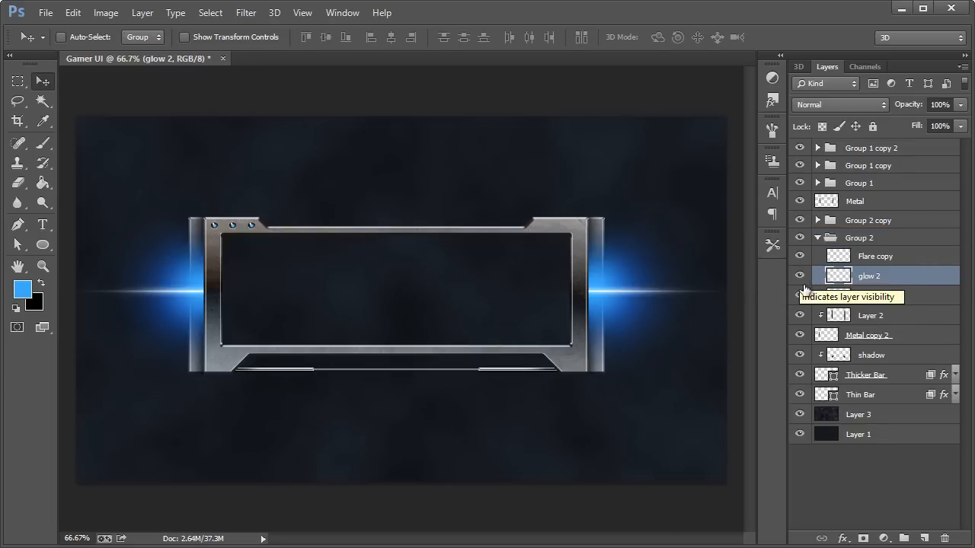
{"action": "left_click", "coordinate": [799, 296]}
{"action": "left_click", "coordinate": [799, 295]}
- Try blend modes such as Multiply, Lighter Color and Vivid Light on Group 2's glow layer, and restore Normal
{"action": "left_click", "coordinate": [866, 297]}
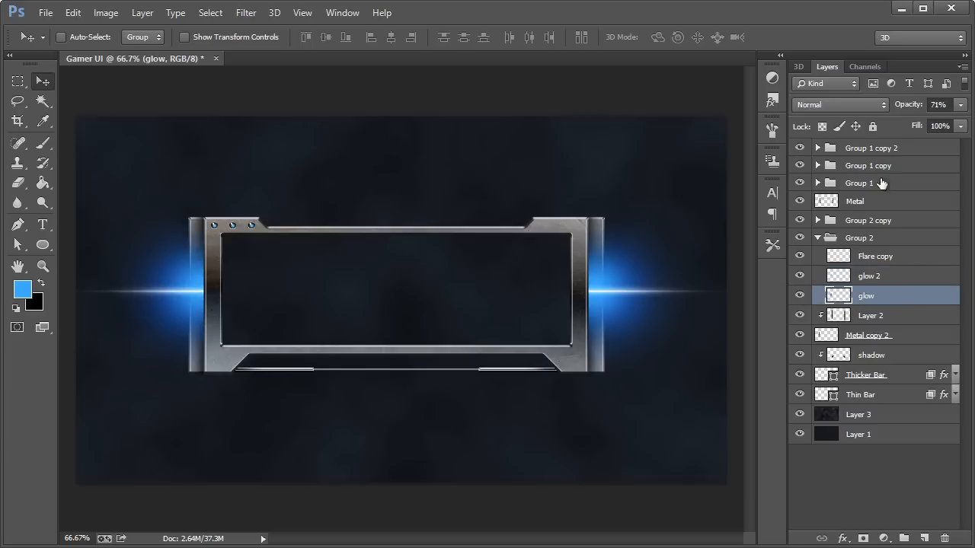
{"action": "left_click", "coordinate": [842, 105]}
{"action": "left_click", "coordinate": [842, 105]}
{"action": "scroll", "coordinate": [842, 105], "scroll_direction": "down", "scroll_amount": 7}
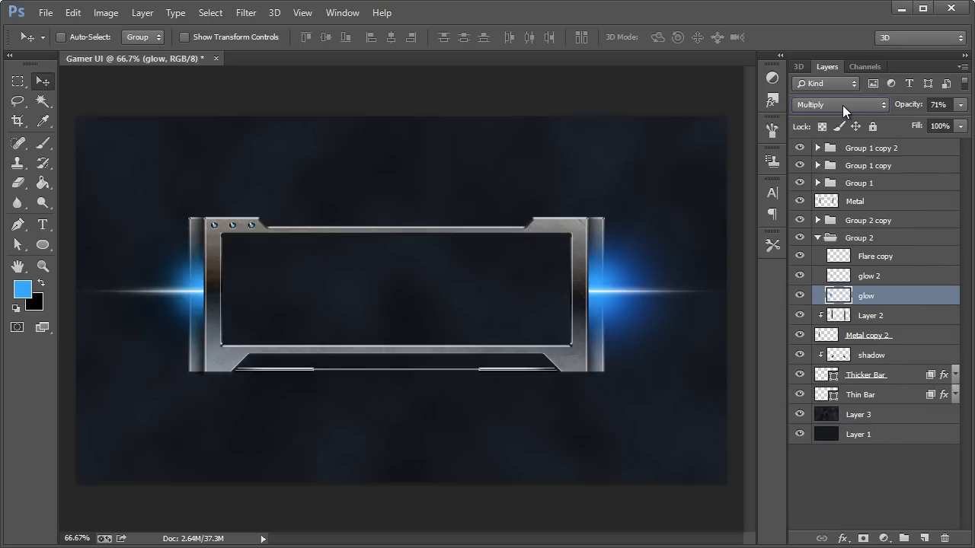
{"action": "scroll", "coordinate": [842, 105], "scroll_direction": "down", "scroll_amount": 6}
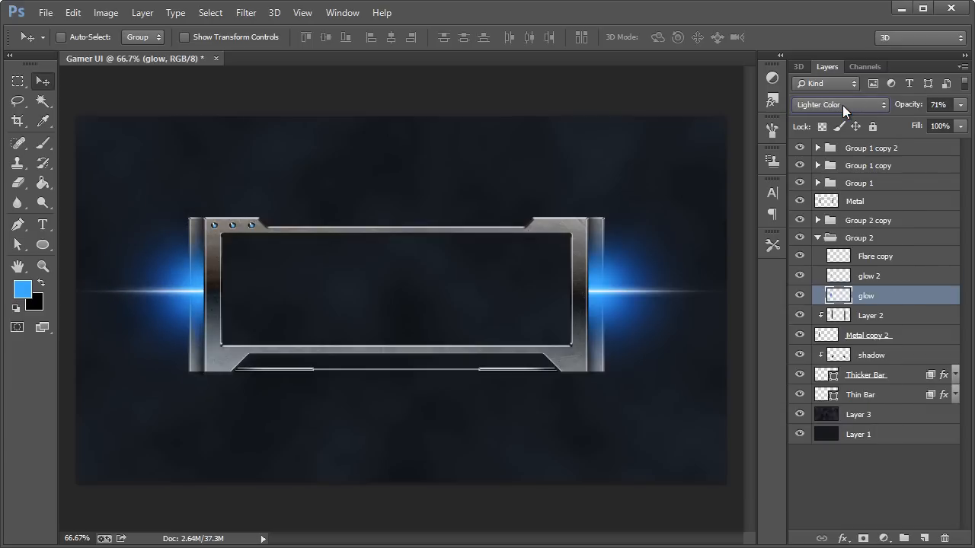
{"action": "scroll", "coordinate": [843, 105], "scroll_direction": "down", "scroll_amount": 2}
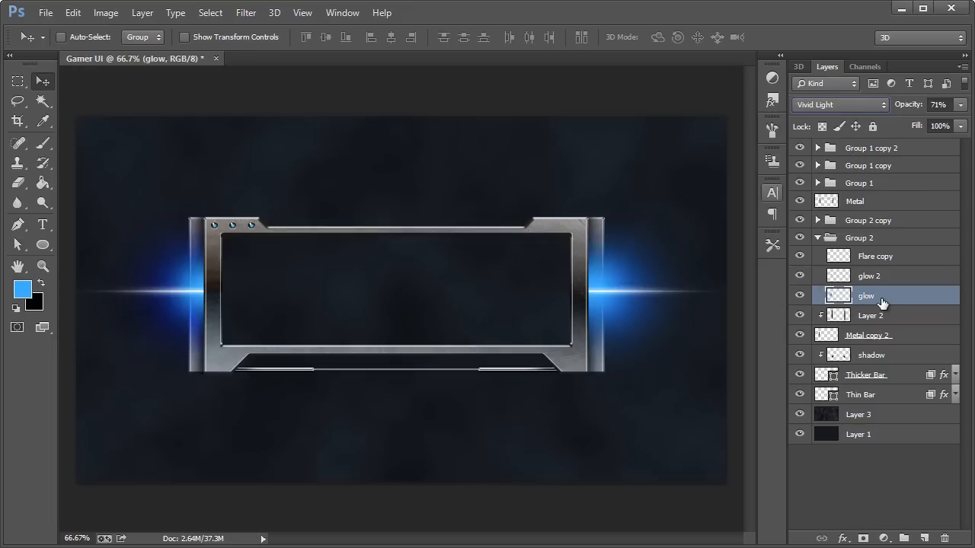
{"action": "left_click", "coordinate": [843, 100]}
{"action": "left_click", "coordinate": [837, 105]}
{"action": "left_click", "coordinate": [820, 104]}
{"action": "left_click", "coordinate": [820, 119]}
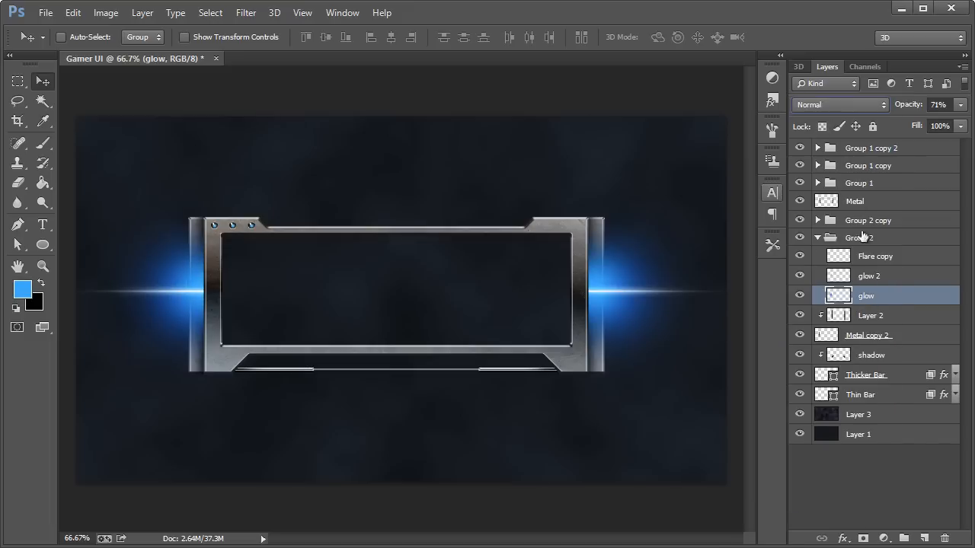
- Collapse Group 2 and compare the background with the cloudy Layer 3 hidden and shown
{"action": "left_click", "coordinate": [818, 238]}
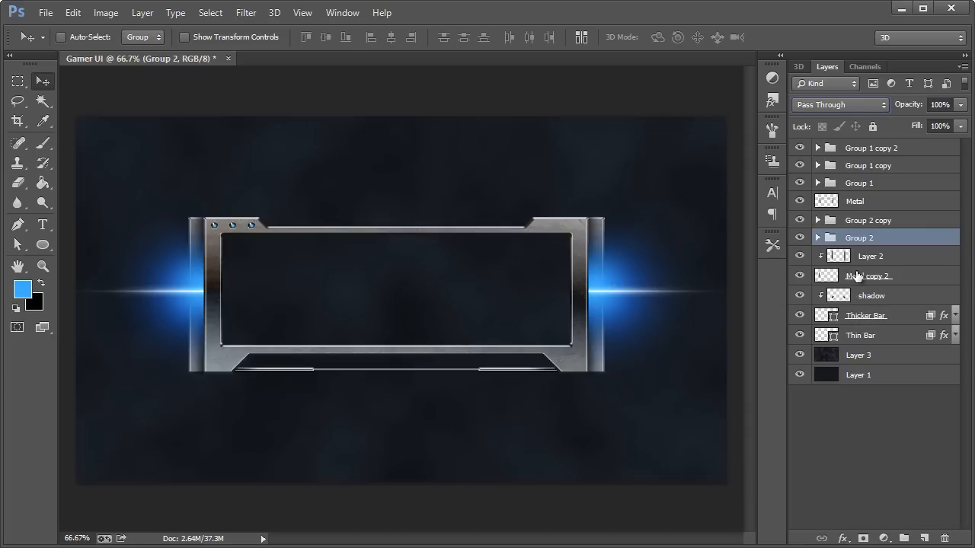
{"action": "left_click", "coordinate": [856, 354]}
{"action": "left_click", "coordinate": [799, 355]}
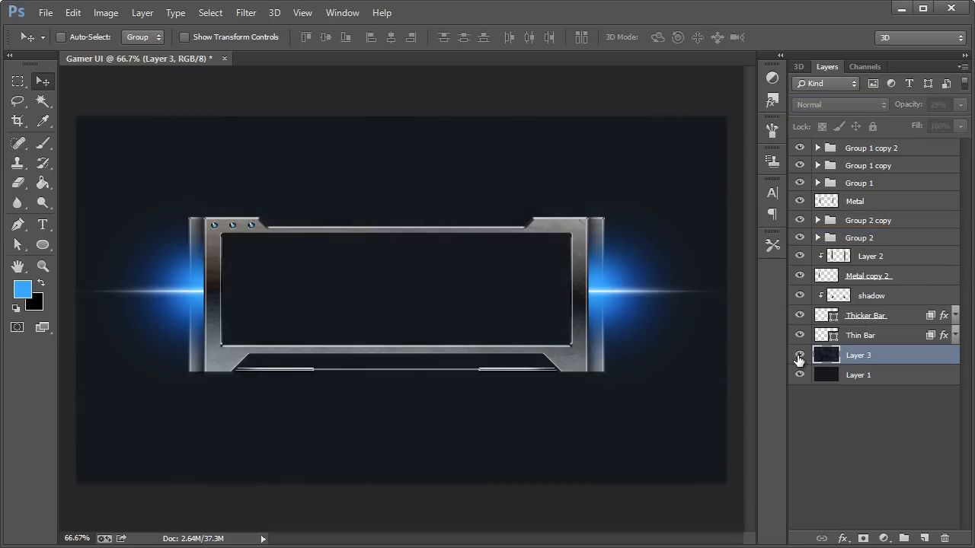
{"action": "left_click", "coordinate": [799, 355]}
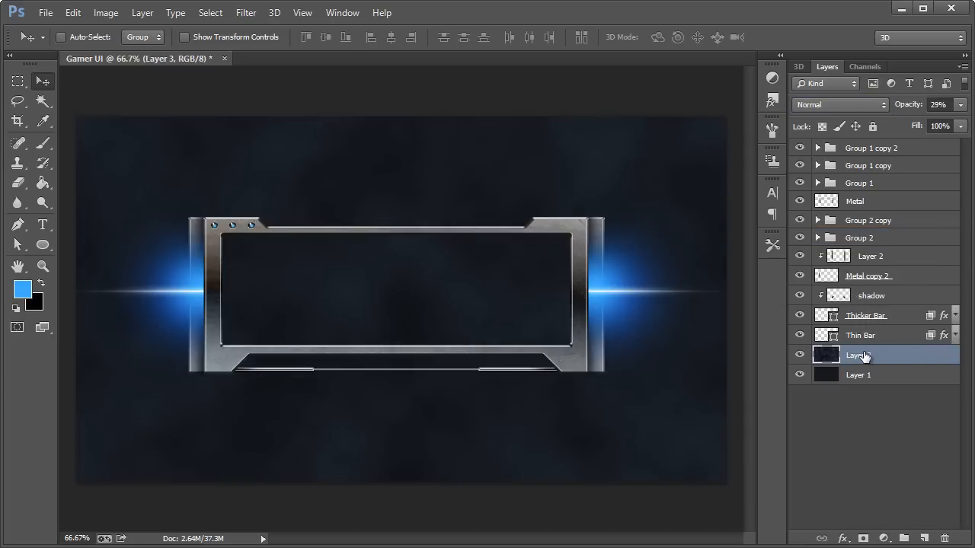
- Add a new layer above Layer 3 and draw a rectangle of about 707 by 234 px across the frame's opening
{"action": "key", "text": "ctrl+shift+n"}
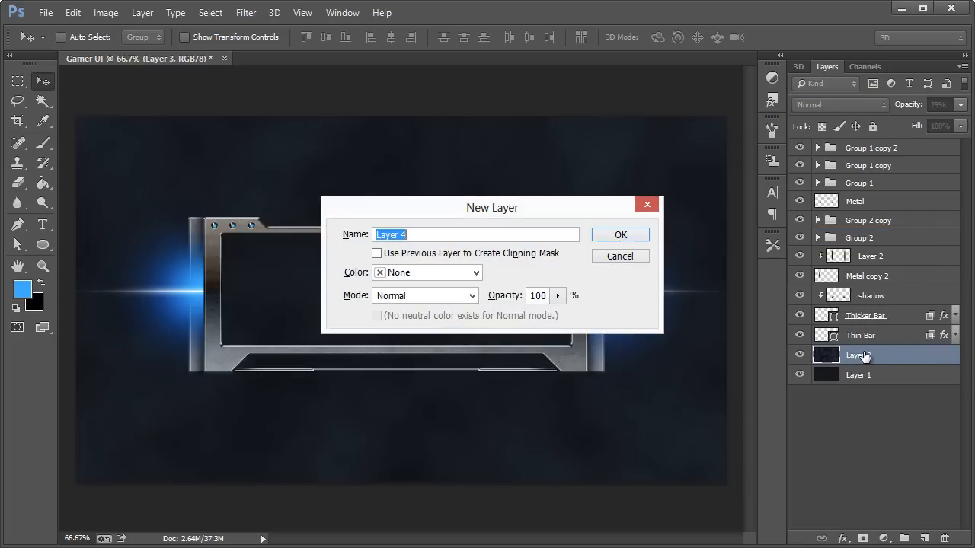
{"action": "left_click", "coordinate": [619, 235]}
{"action": "left_click", "coordinate": [46, 245]}
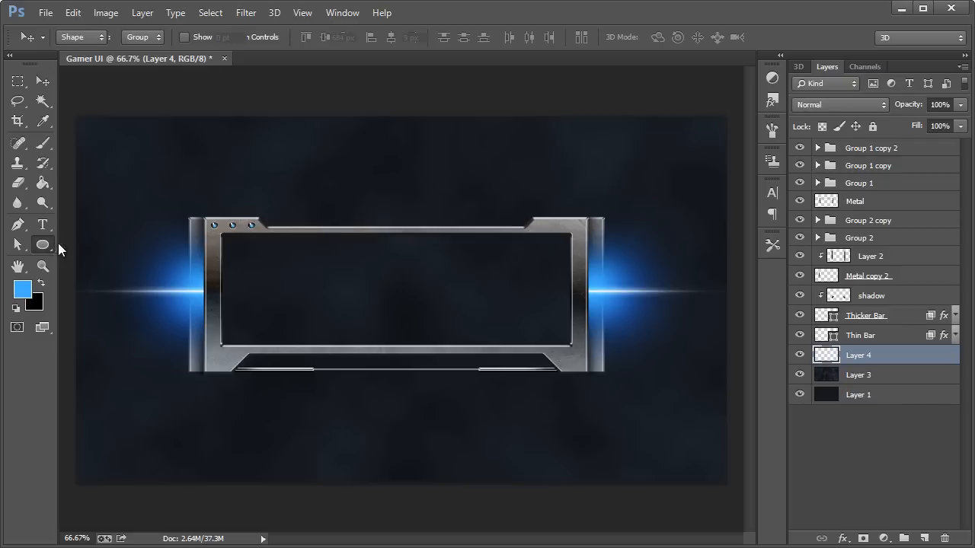
{"action": "left_click", "coordinate": [95, 243]}
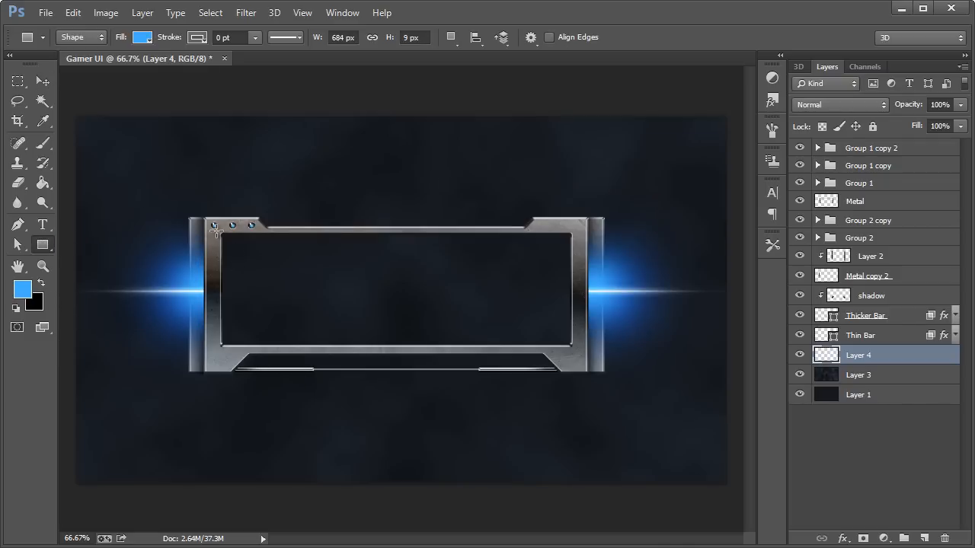
{"action": "left_click_drag", "start_coordinate": [216, 230], "coordinate": [575, 348]}
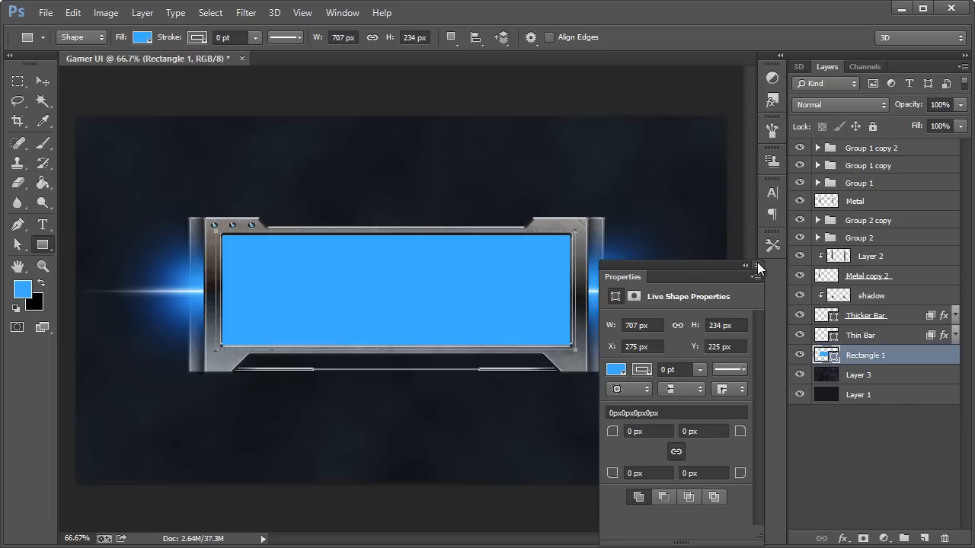
- Close the rectangle's shape properties and set its fill colour to black, 000000
{"action": "left_click", "coordinate": [758, 266]}
{"action": "double_click", "coordinate": [826, 355]}
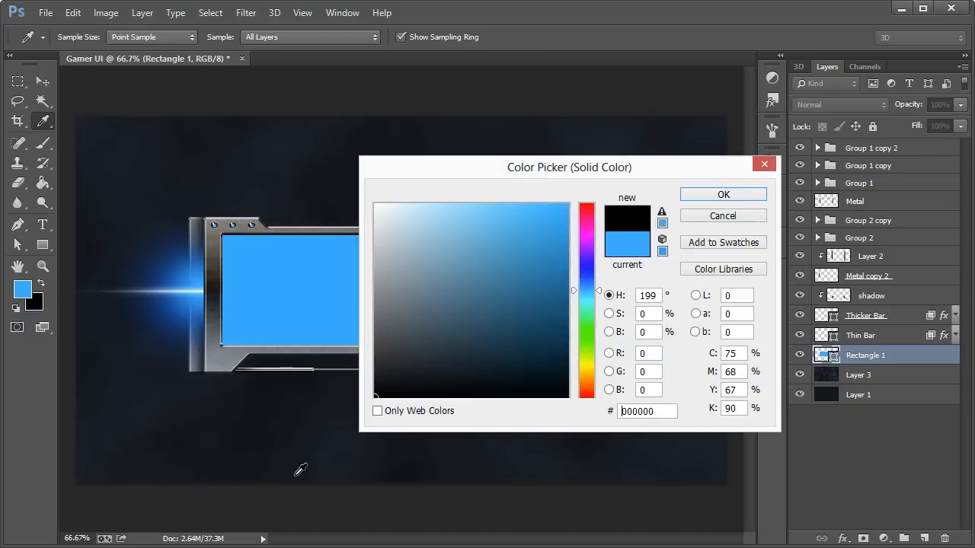
{"action": "left_click", "coordinate": [725, 197]}
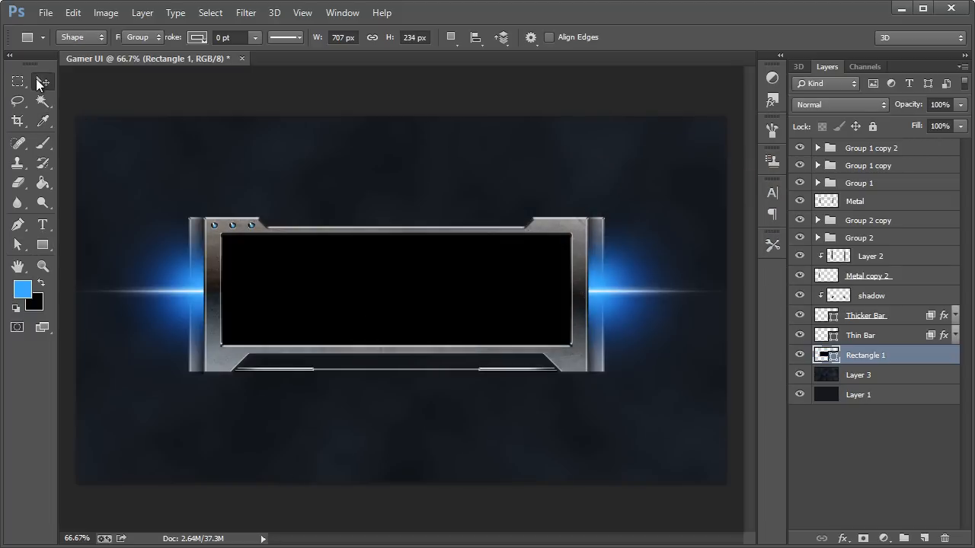
- Rename the black rectangle's layer to Screen
{"action": "left_click", "coordinate": [38, 84]}
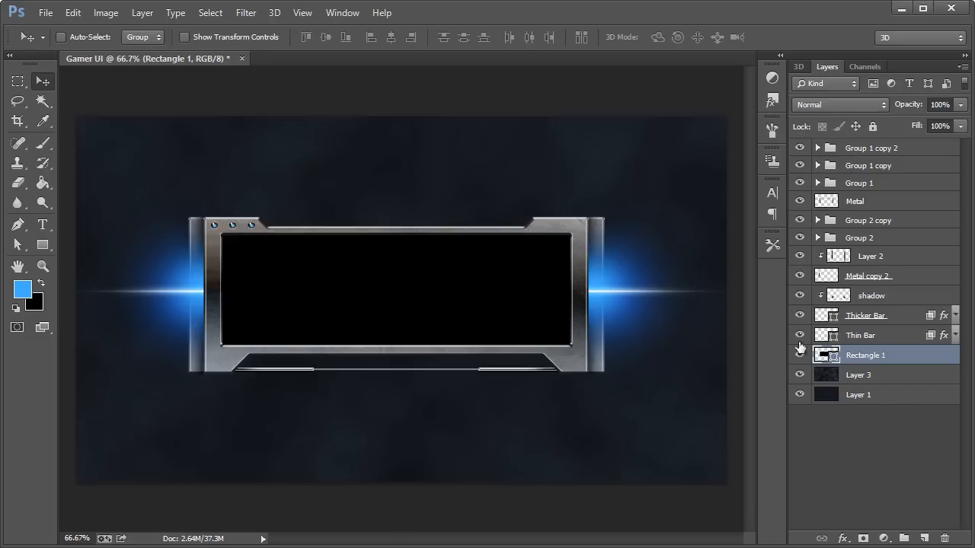
{"action": "double_click", "coordinate": [868, 360]}
{"action": "type", "text": "Screen"}
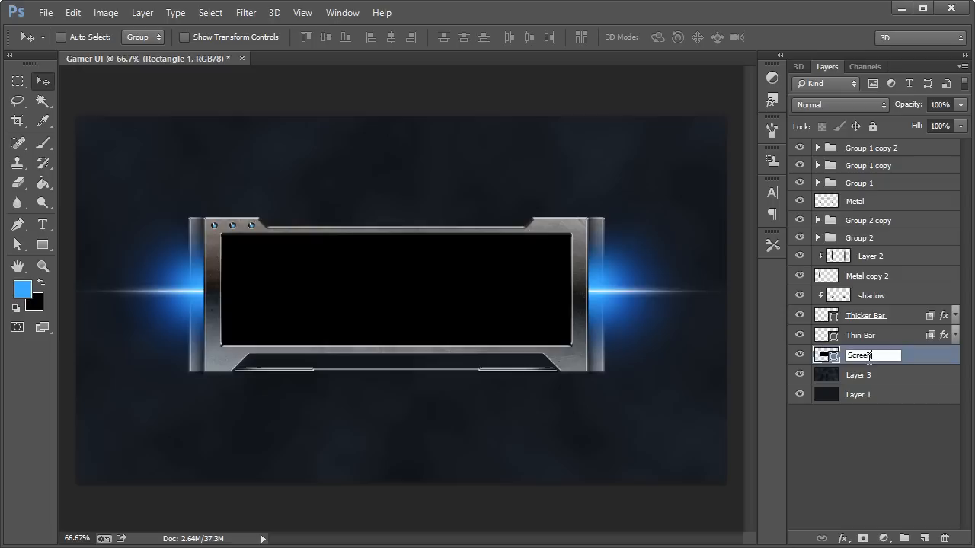
{"action": "key", "text": "Return"}
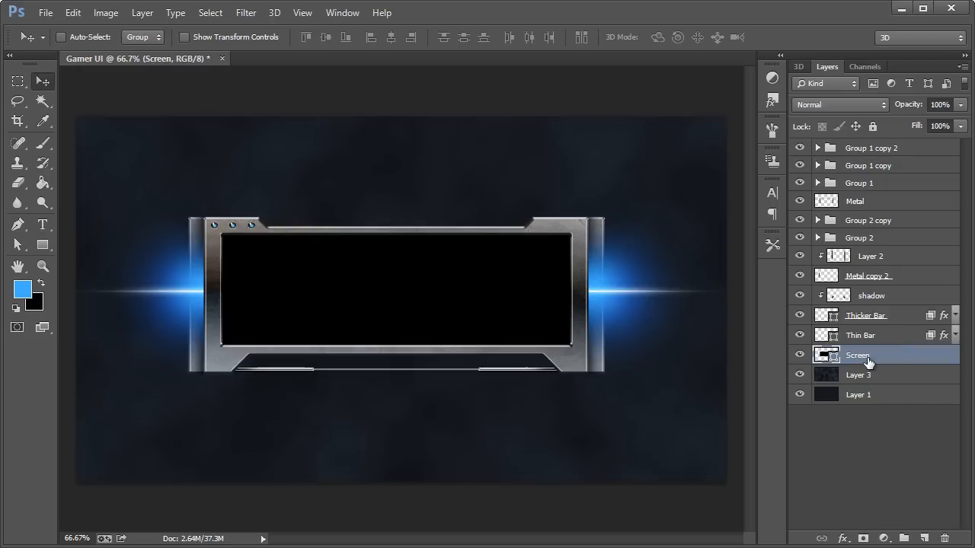
- Add a new layer above Screen, clipped to it as a clipping mask
{"action": "key", "text": "ctrl+shift+n"}
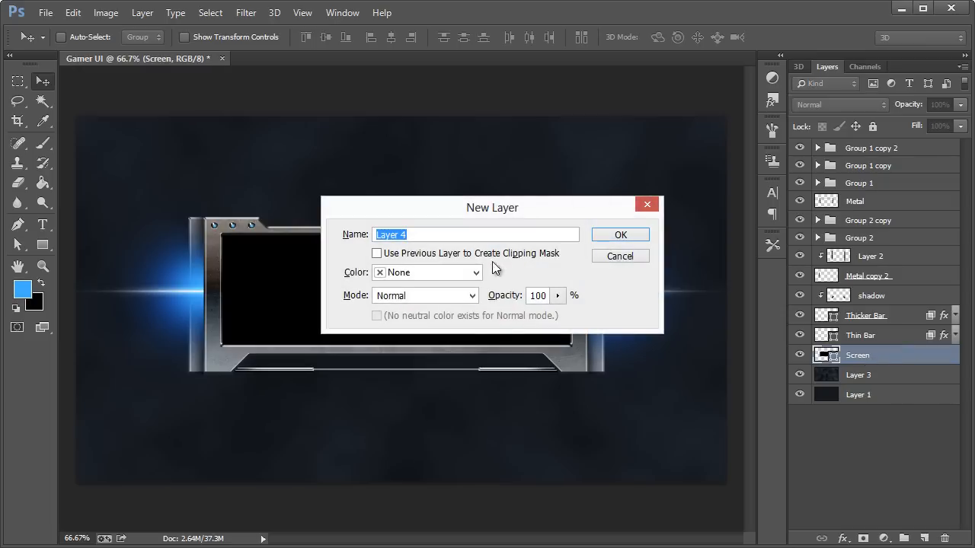
{"action": "left_click", "coordinate": [554, 254]}
{"action": "left_click", "coordinate": [595, 239]}
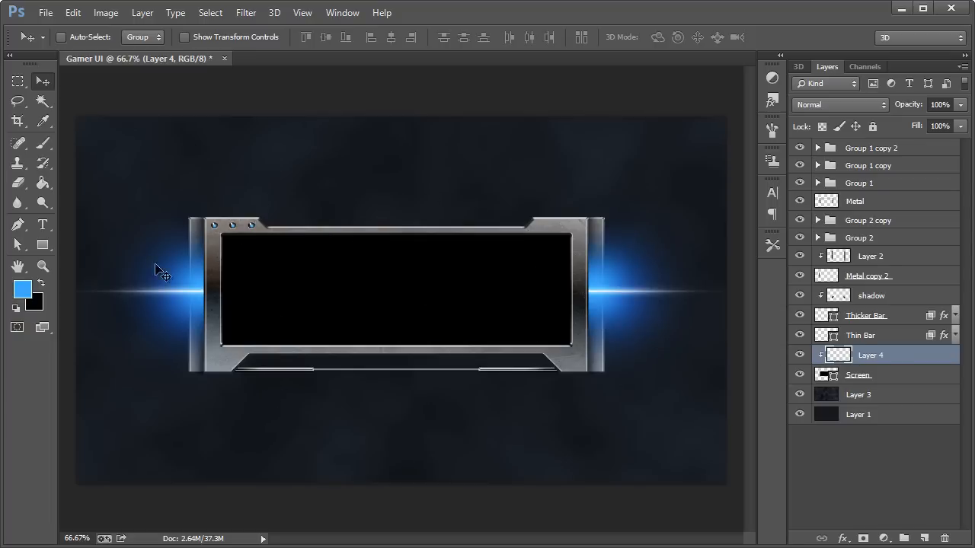
{"action": "left_click", "coordinate": [43, 183]}
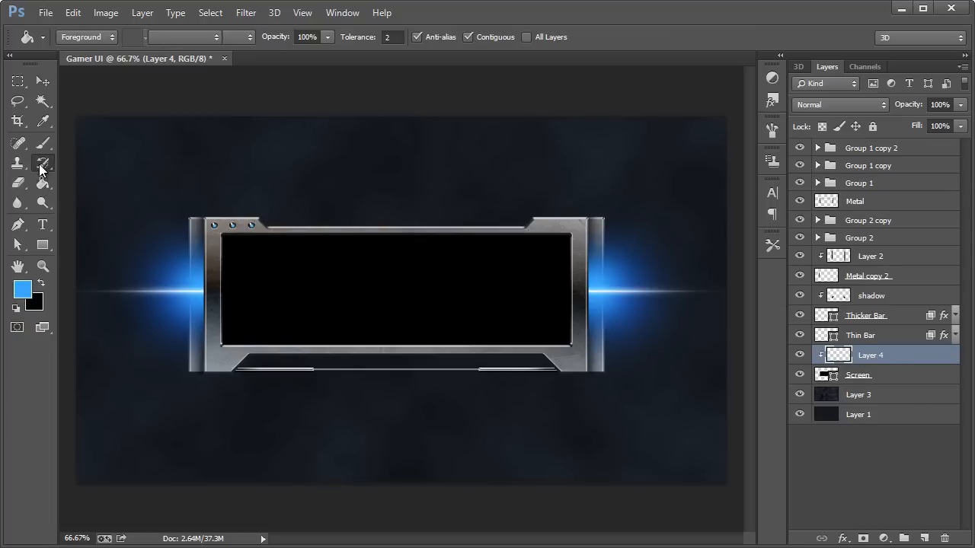
{"action": "left_click", "coordinate": [43, 143]}
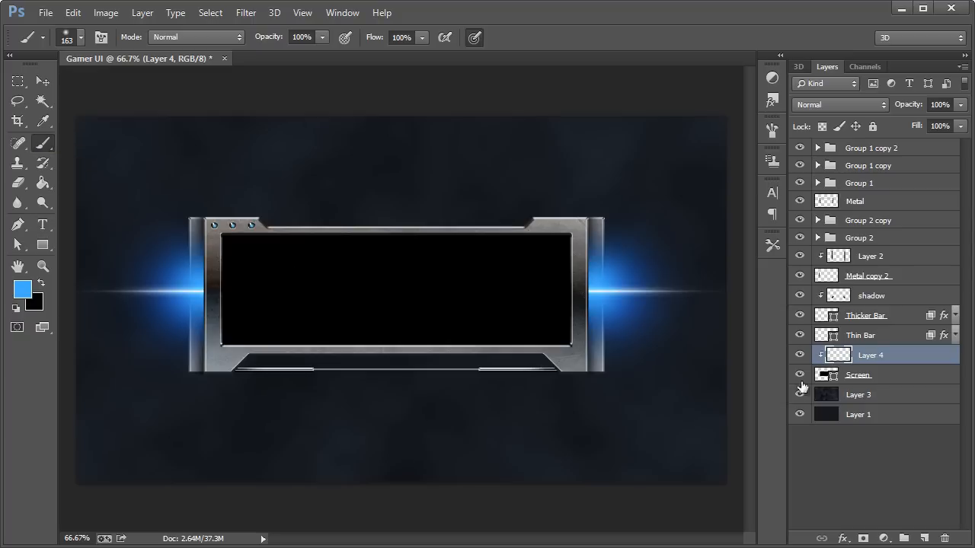
{"action": "double_click", "coordinate": [956, 363]}
{"action": "left_click", "coordinate": [739, 155]}
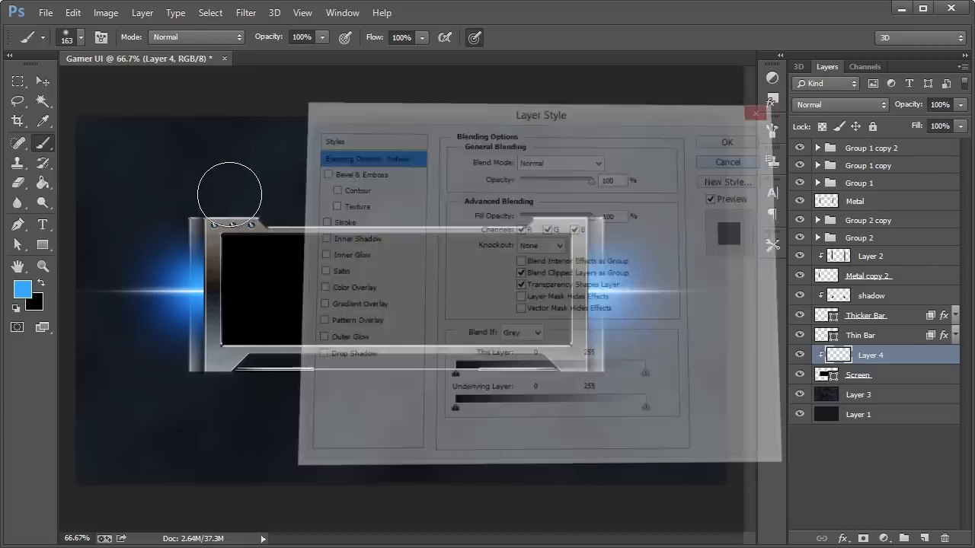
- Add a Gradient Overlay effect to the Screen layer and show its settings clear of the artwork
{"action": "left_click", "coordinate": [933, 375]}
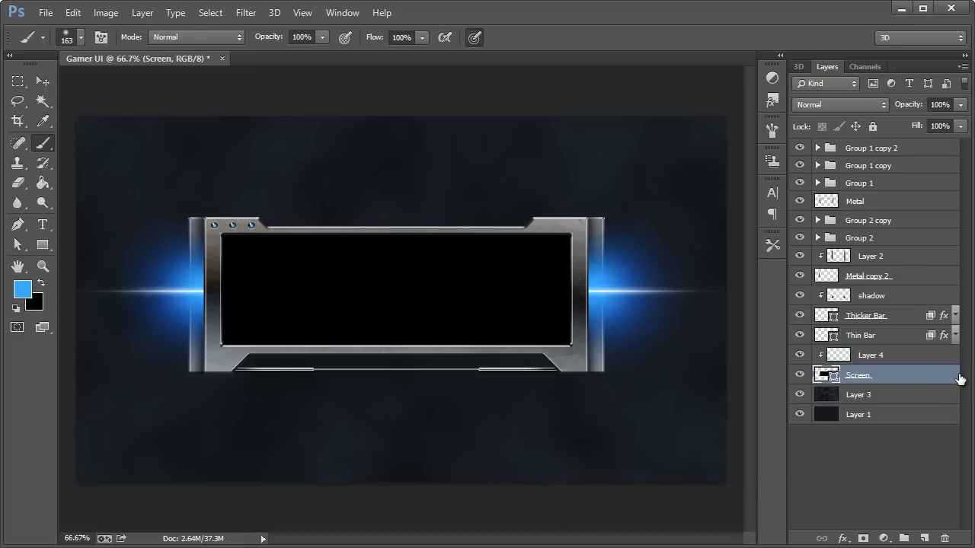
{"action": "double_click", "coordinate": [958, 379]}
{"action": "left_click_drag", "start_coordinate": [475, 106], "coordinate": [672, 114]}
{"action": "left_click", "coordinate": [519, 299]}
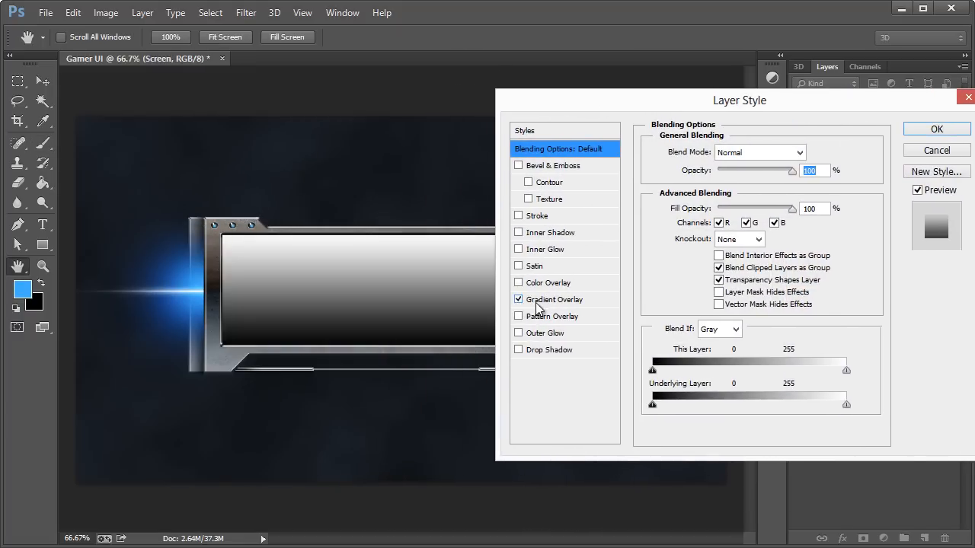
{"action": "left_click", "coordinate": [536, 301]}
{"action": "left_click_drag", "start_coordinate": [611, 116], "coordinate": [689, 117]}
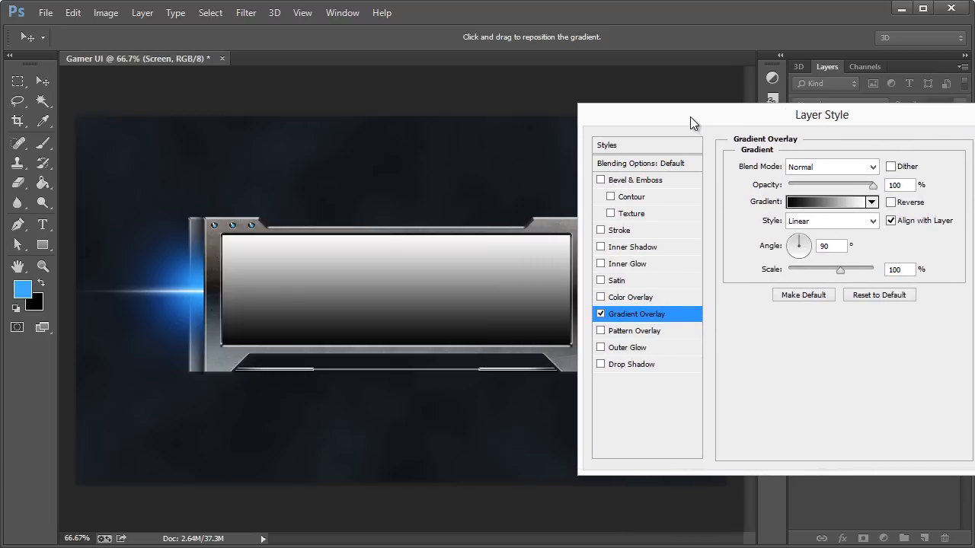
- Open the overlay's gradient for editing and set its starting colour stop to pure black
{"action": "left_click", "coordinate": [808, 201]}
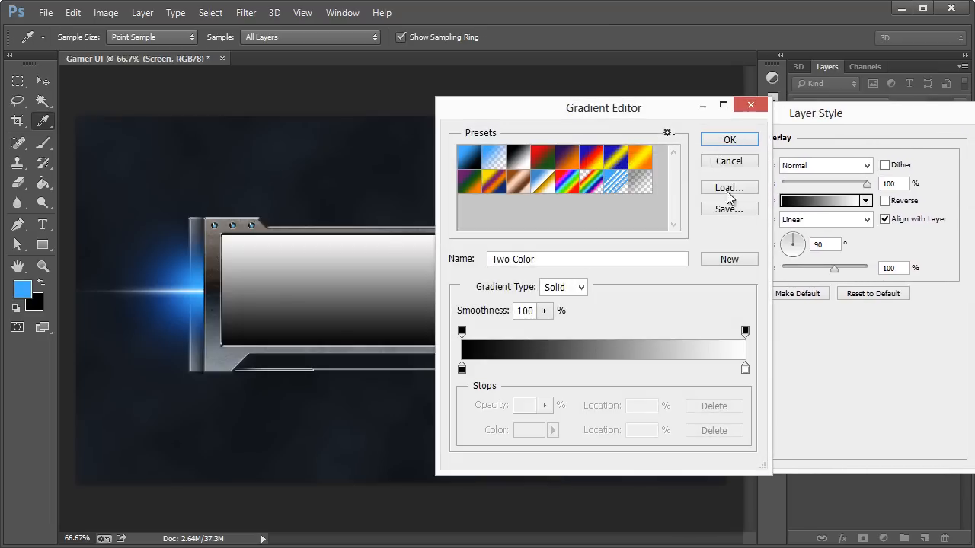
{"action": "left_click_drag", "start_coordinate": [608, 112], "coordinate": [773, 119]}
{"action": "double_click", "coordinate": [626, 375]}
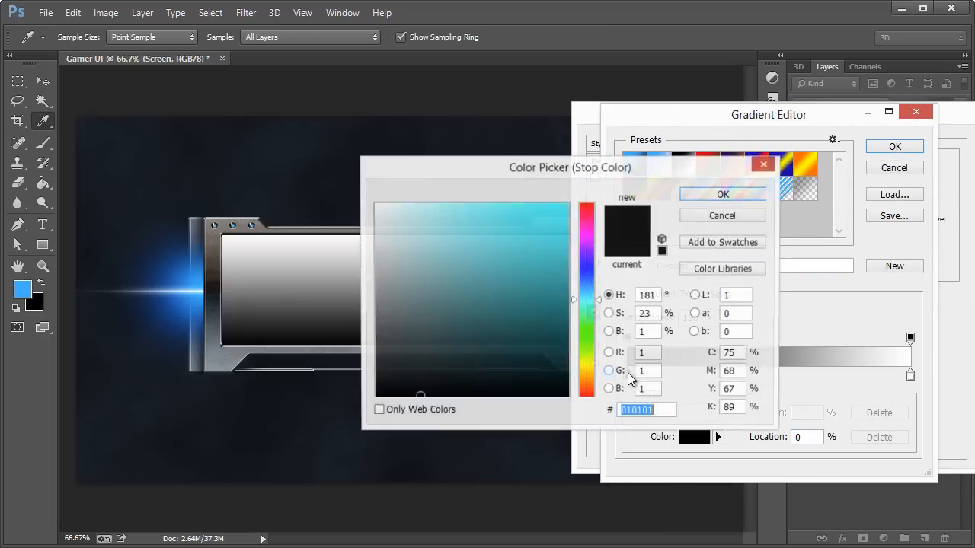
{"action": "left_click_drag", "start_coordinate": [475, 285], "coordinate": [335, 427]}
{"action": "left_click", "coordinate": [724, 194]}
- Change the gradient's white end stop to the dark blue-grey 262d36
{"action": "double_click", "coordinate": [910, 375]}
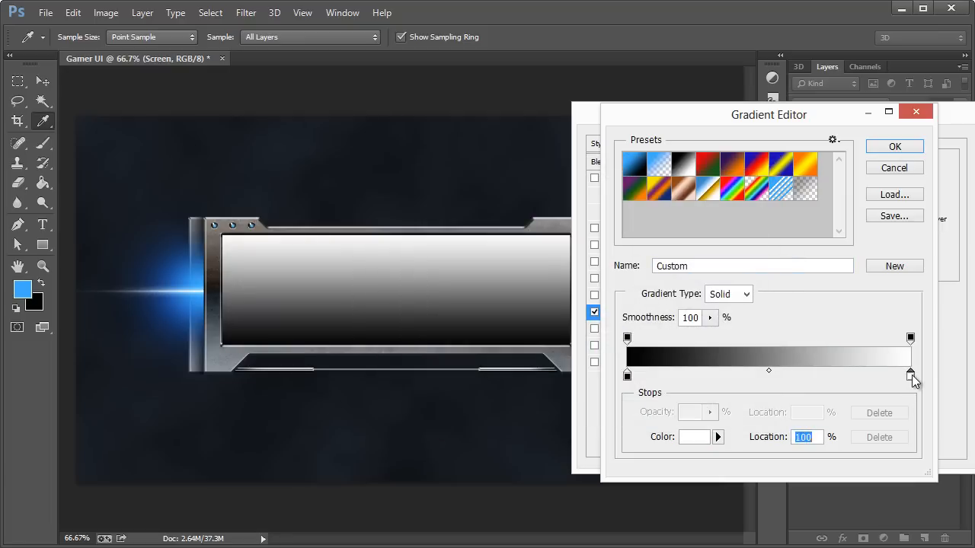
{"action": "left_click_drag", "start_coordinate": [387, 351], "coordinate": [358, 355]}
{"action": "left_click_drag", "start_coordinate": [577, 304], "coordinate": [583, 281]}
{"action": "left_click_drag", "start_coordinate": [449, 342], "coordinate": [429, 355]}
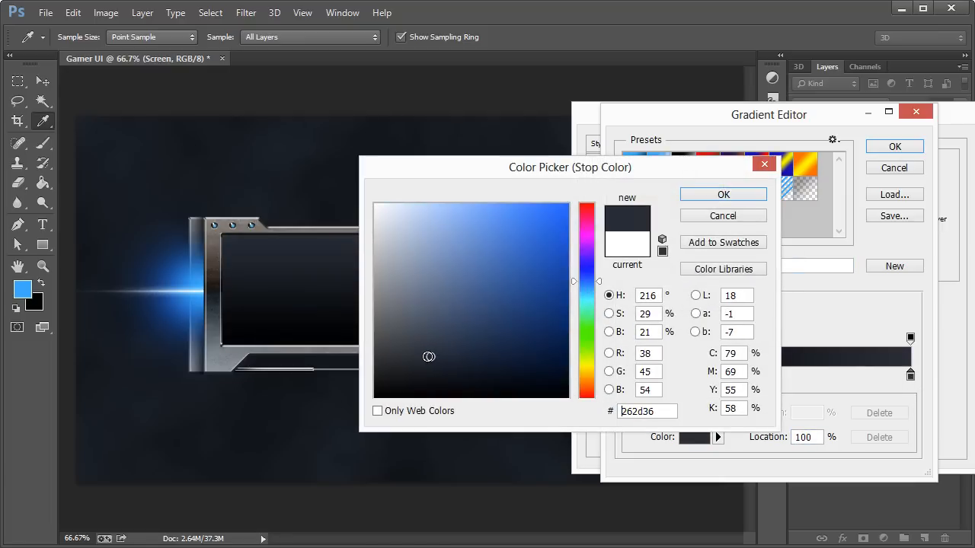
{"action": "left_click", "coordinate": [721, 195]}
- Move the blue-grey stop near the gradient's middle and keep a single additional colour stop at 80%
{"action": "left_click_drag", "start_coordinate": [910, 374], "coordinate": [754, 376]}
{"action": "left_click_drag", "start_coordinate": [841, 377], "coordinate": [851, 376]}
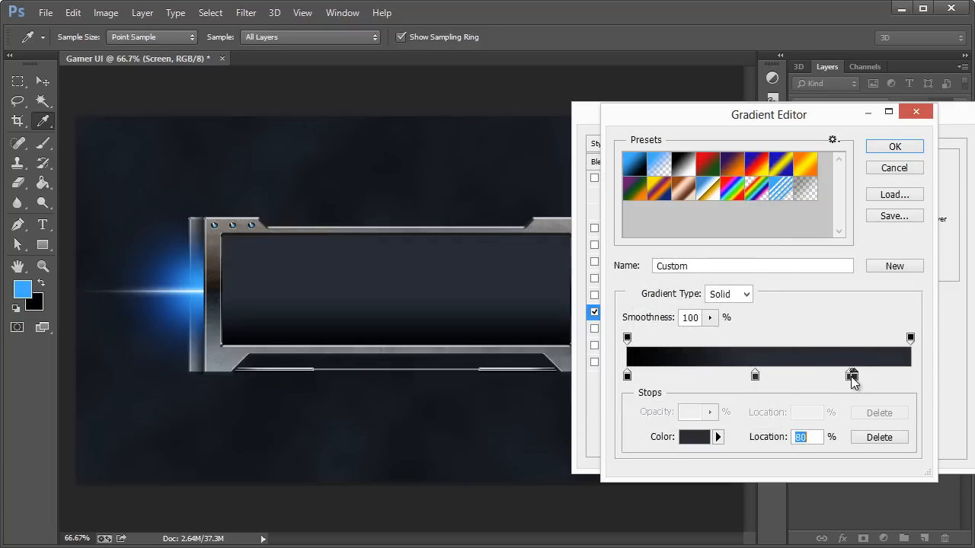
{"action": "left_click", "coordinate": [878, 436]}
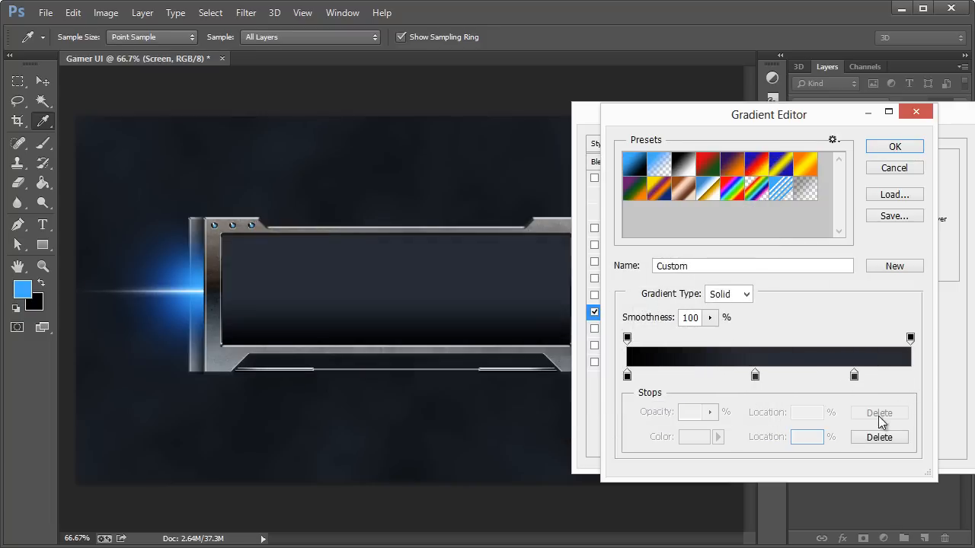
- Colour the 80% stop black 000000, move it to the gradient's end, centre the blue-grey stop at 50%, and apply the gradient
{"action": "double_click", "coordinate": [854, 376]}
{"action": "left_click", "coordinate": [459, 397]}
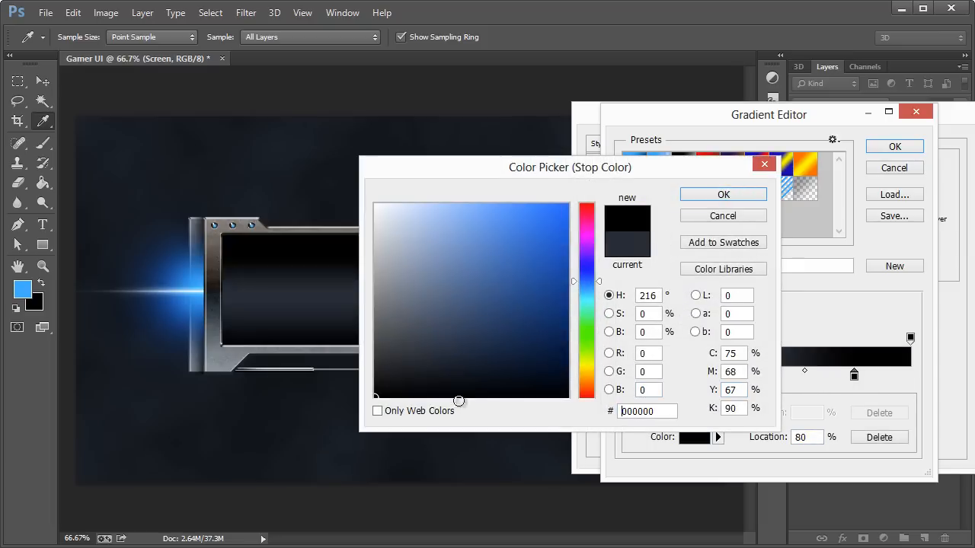
{"action": "left_click", "coordinate": [724, 195]}
{"action": "left_click_drag", "start_coordinate": [854, 376], "coordinate": [912, 381]}
{"action": "mouse_move", "coordinate": [754, 376]}
{"action": "left_mouse_down"}
{"action": "mouse_move", "coordinate": [777, 378]}
{"action": "mouse_move", "coordinate": [768, 379]}
{"action": "left_mouse_up"}
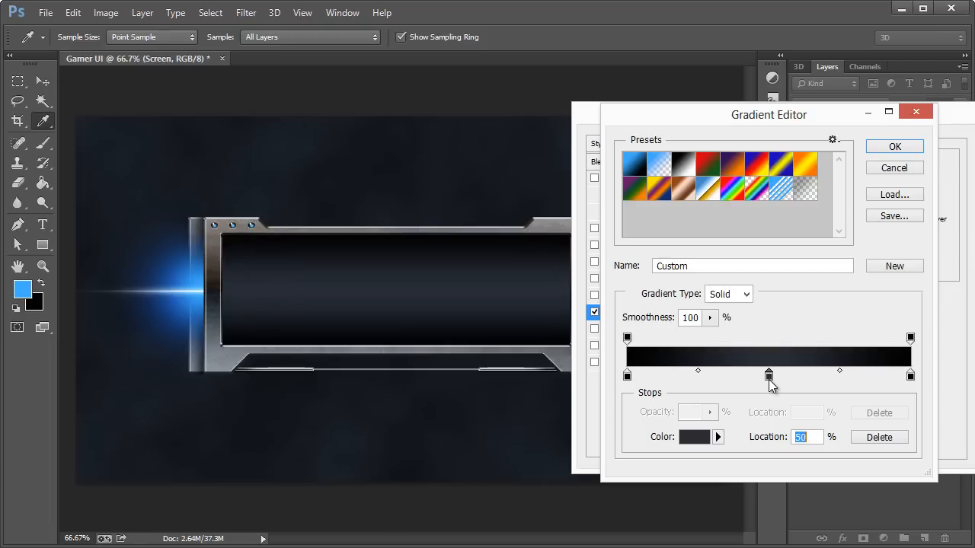
{"action": "left_click", "coordinate": [893, 147]}
- Add an Inner Glow to the Screen layer with Normal blend mode and a size of 38 px
{"action": "left_click_drag", "start_coordinate": [744, 112], "coordinate": [637, 168]}
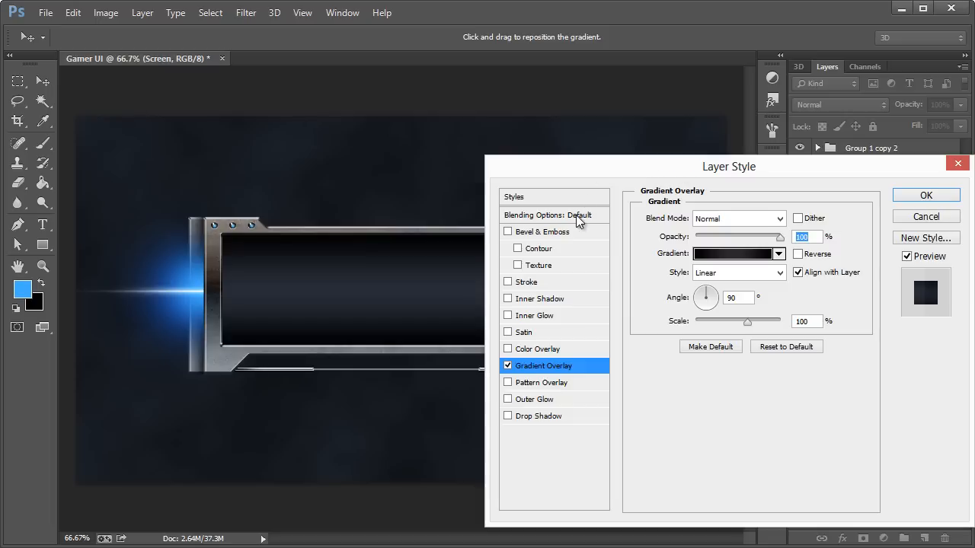
{"action": "left_click", "coordinate": [508, 316]}
{"action": "left_click", "coordinate": [535, 315]}
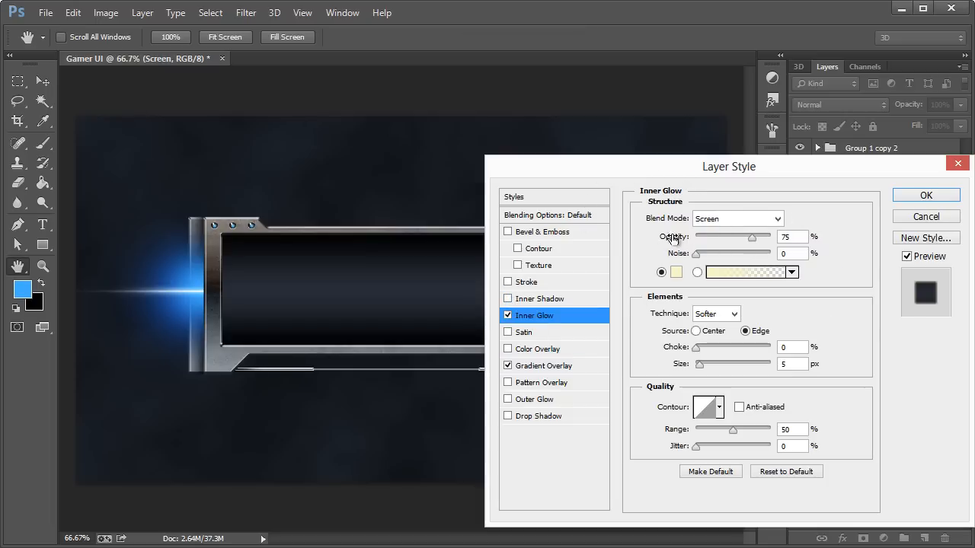
{"action": "left_click", "coordinate": [710, 220]}
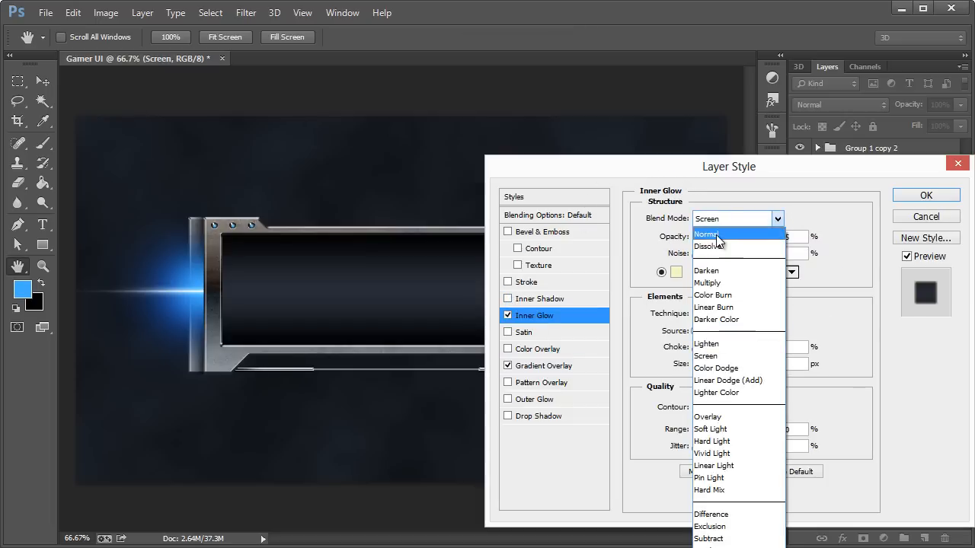
{"action": "left_click", "coordinate": [715, 240]}
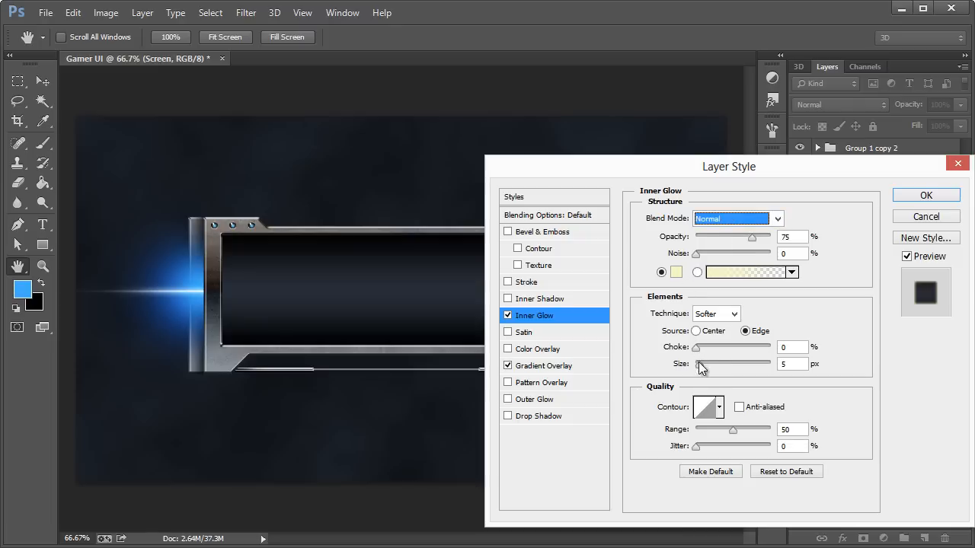
{"action": "left_click_drag", "start_coordinate": [699, 365], "coordinate": [711, 367]}
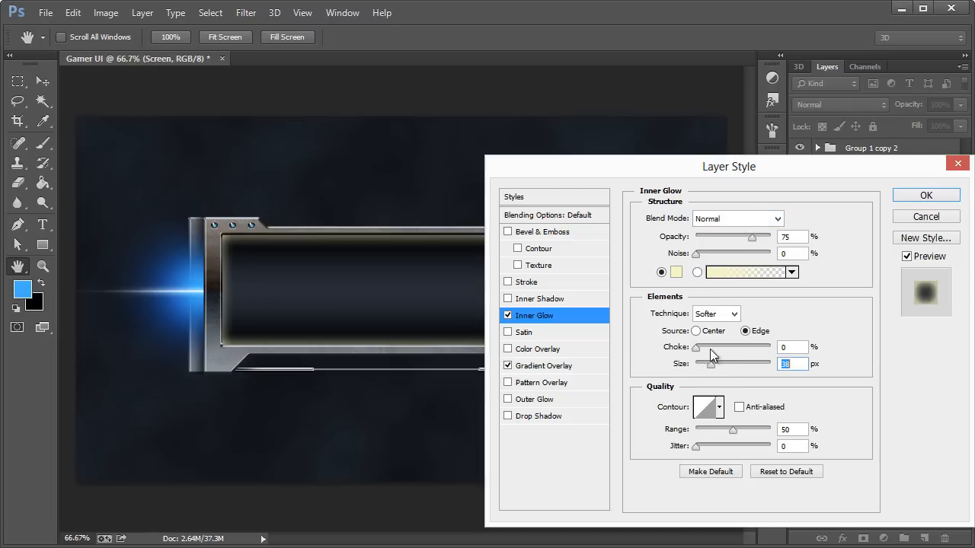
- Set the inner glow's colour to black, 000000
{"action": "left_click", "coordinate": [676, 273]}
{"action": "left_click_drag", "start_coordinate": [375, 373], "coordinate": [263, 487]}
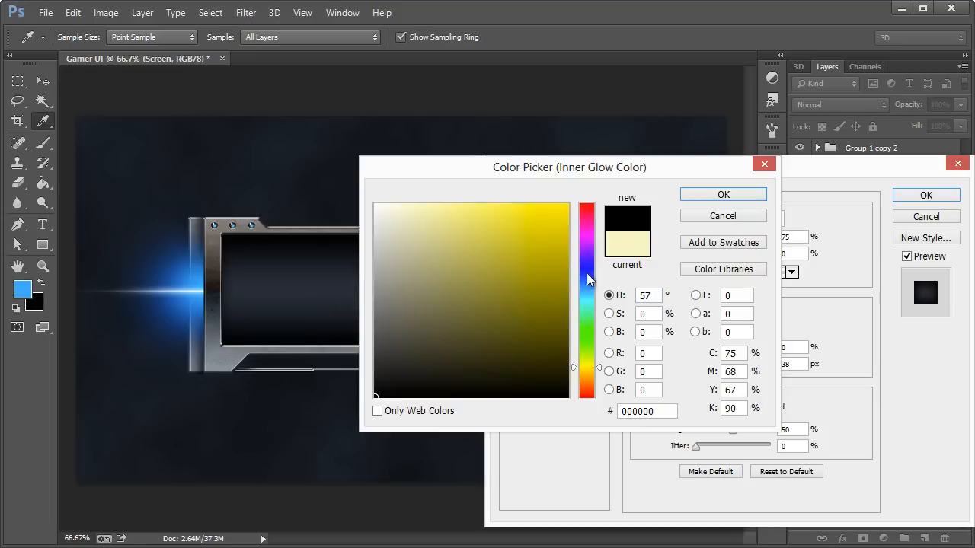
{"action": "left_click", "coordinate": [724, 195]}
- Set the inner glow's choke to 49% and its size to 24 px, and apply the layer style
{"action": "left_click_drag", "start_coordinate": [644, 175], "coordinate": [759, 141]}
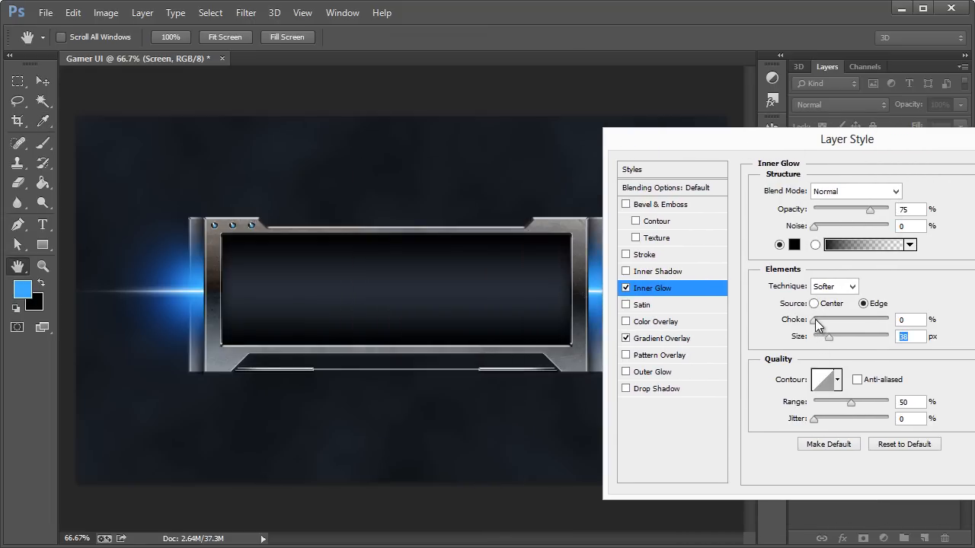
{"action": "left_click_drag", "start_coordinate": [814, 319], "coordinate": [837, 331]}
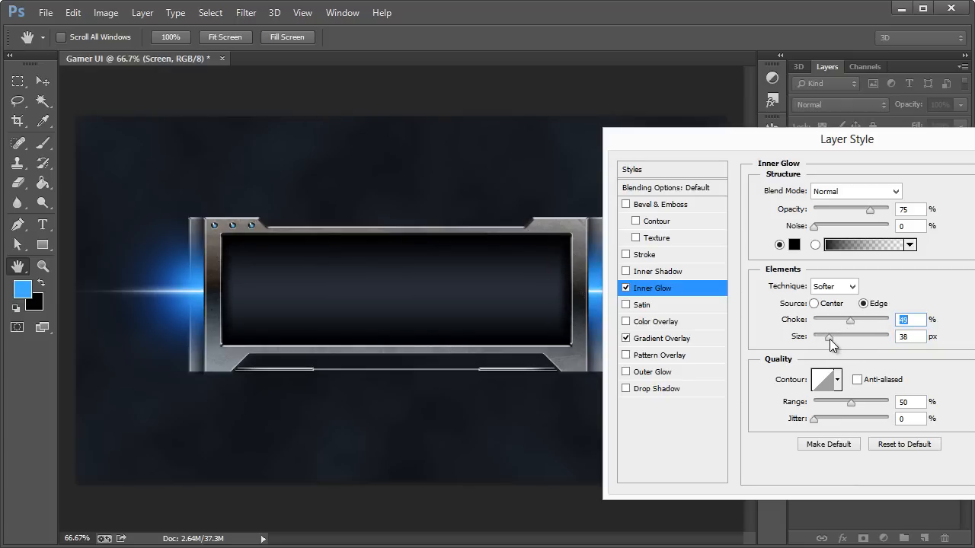
{"action": "left_click_drag", "start_coordinate": [830, 339], "coordinate": [826, 339]}
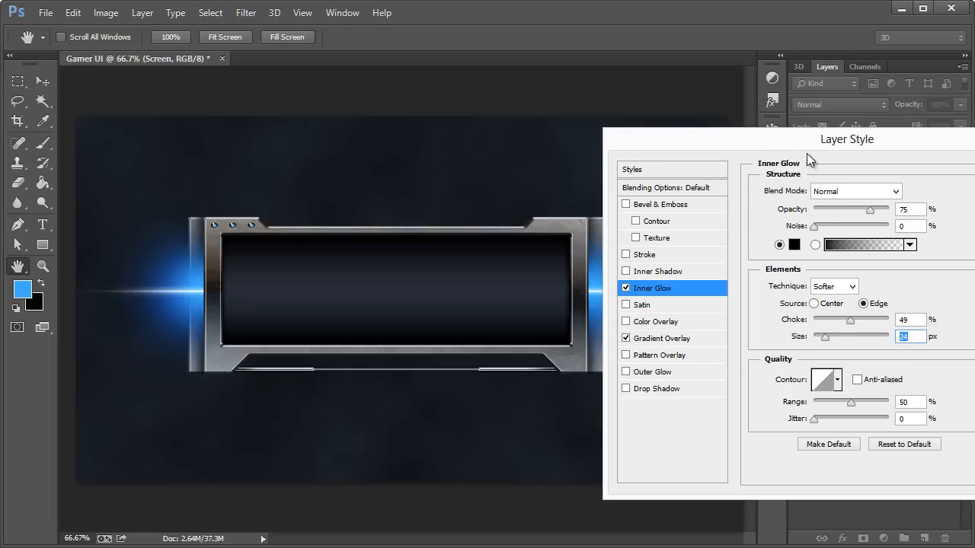
{"action": "left_click_drag", "start_coordinate": [805, 152], "coordinate": [549, 137]}
{"action": "left_click", "coordinate": [755, 168]}
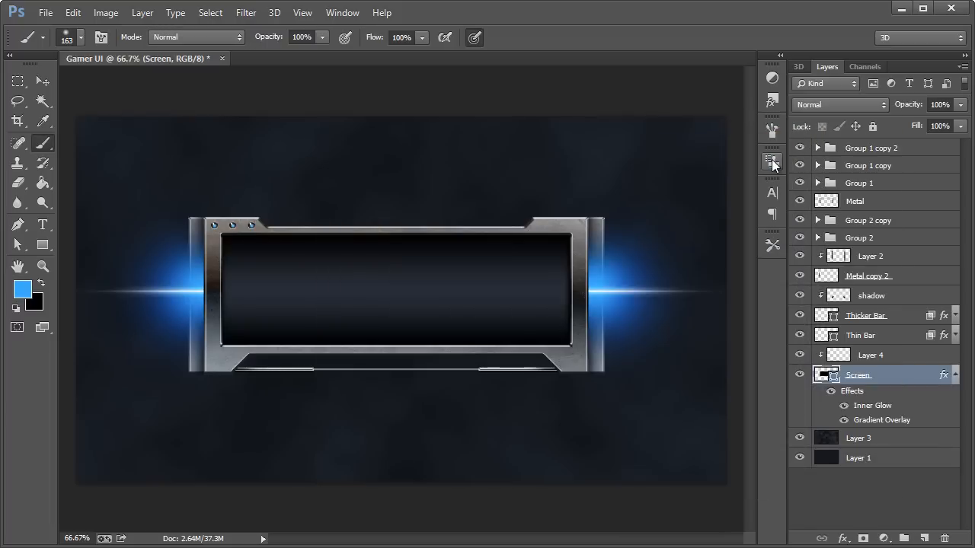
- Choose the Type tool and add a new layer above Group 1 copy 2
{"action": "left_click", "coordinate": [43, 225]}
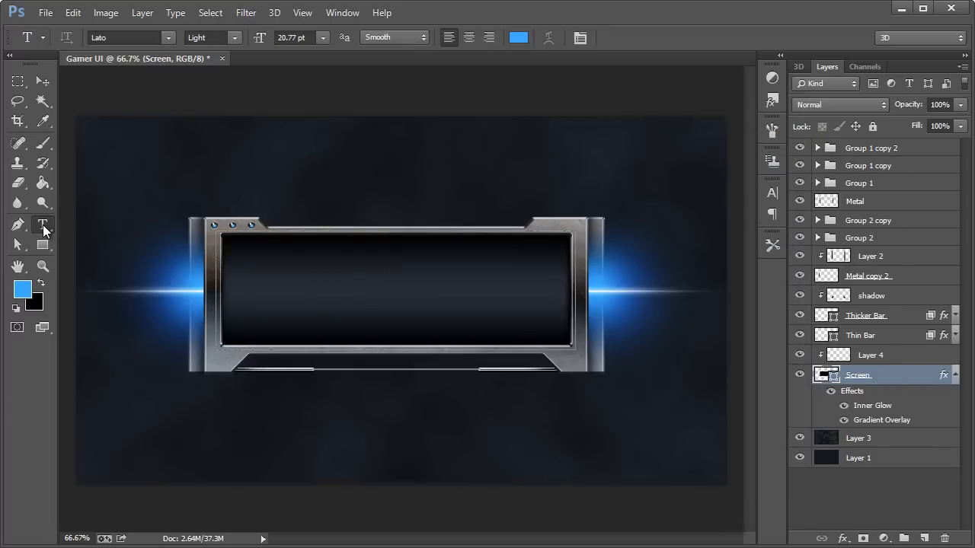
{"action": "left_click", "coordinate": [888, 152]}
{"action": "key", "text": "ctrl+shift+n"}
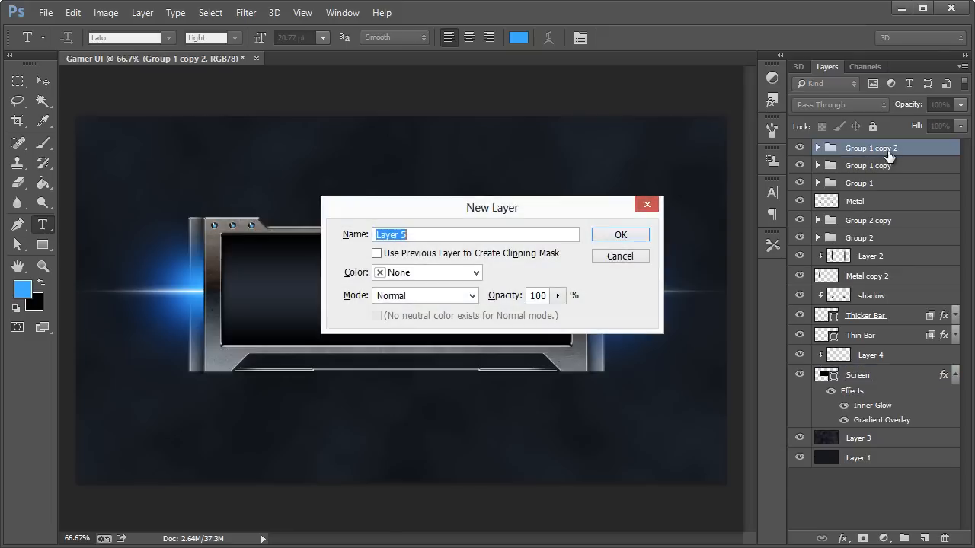
{"action": "key", "text": "Return"}
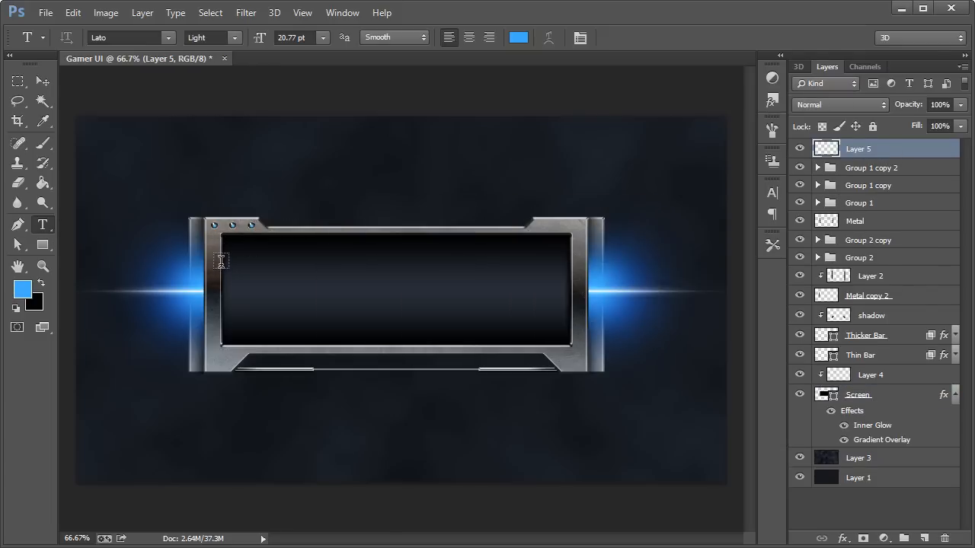
- Create a text box across the screen's width and enter the centred text TROLL LEVEL EXPERT 100K
{"action": "left_click_drag", "start_coordinate": [220, 261], "coordinate": [571, 302]}
{"action": "left_click_drag", "start_coordinate": [572, 302], "coordinate": [573, 303]}
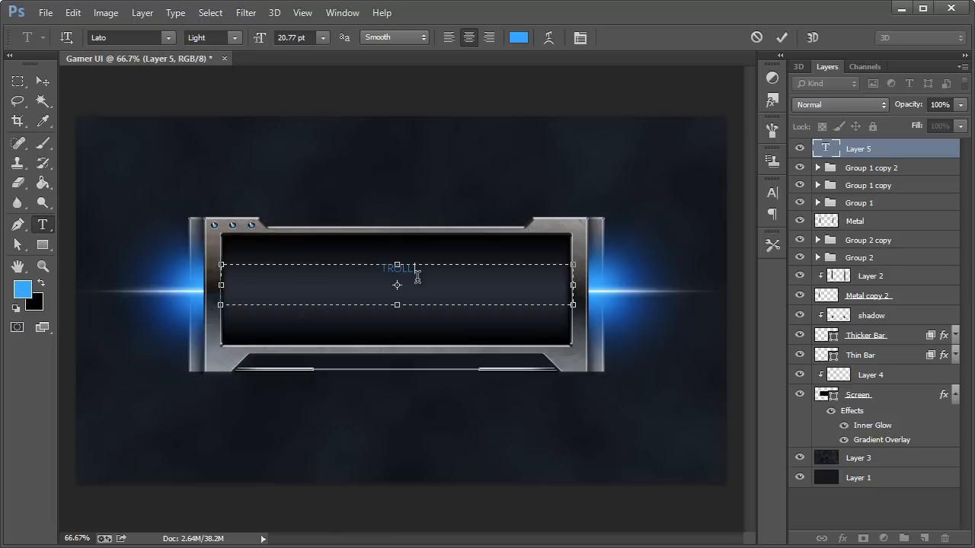
{"action": "type", "text": "LEVEL EXPERT 100K"}
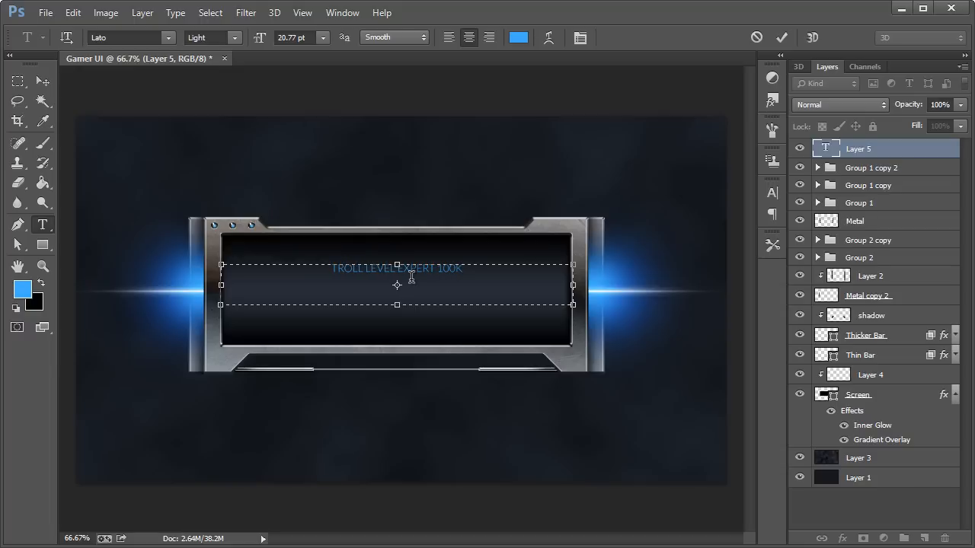
{"action": "left_click", "coordinate": [43, 81]}
{"action": "left_click", "coordinate": [43, 224]}
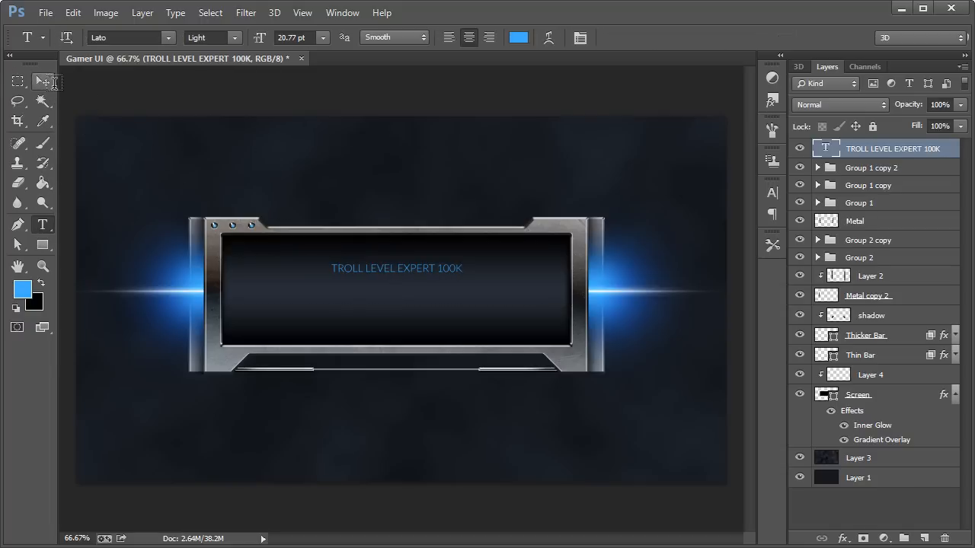
- Move the TROLL LEVEL EXPERT 100K text down to the middle of the dark screen and set its font size to 36 pt
{"action": "left_click", "coordinate": [42, 81]}
{"action": "left_click_drag", "start_coordinate": [361, 273], "coordinate": [358, 287]}
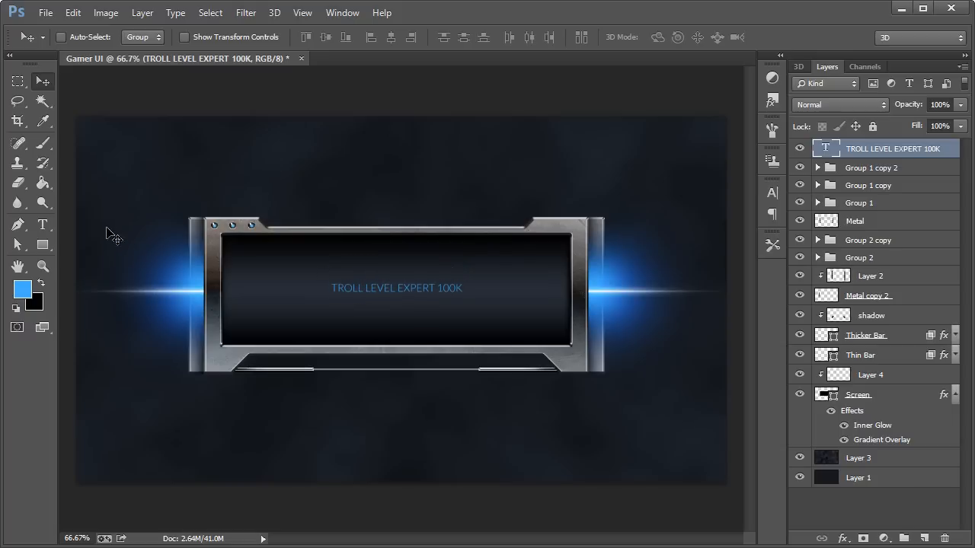
{"action": "left_click", "coordinate": [43, 224]}
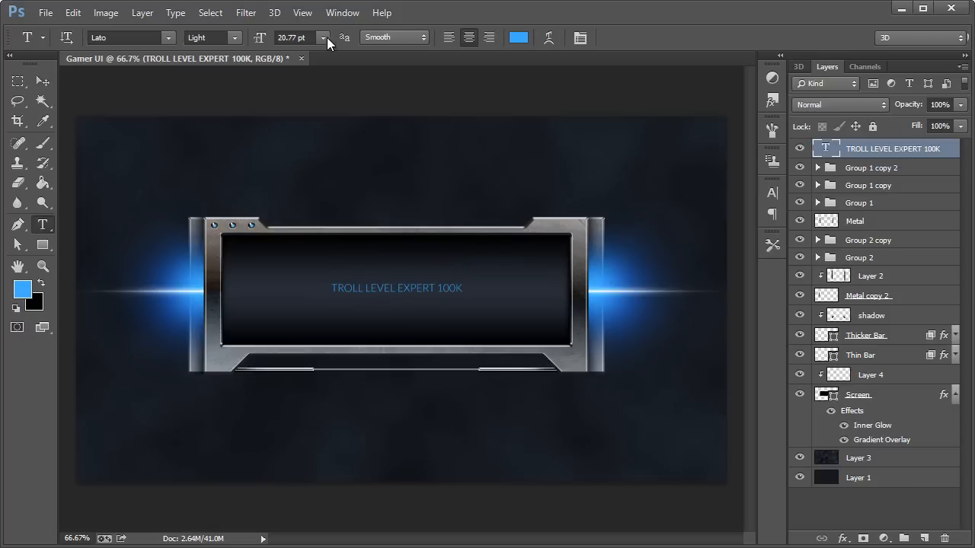
{"action": "left_click", "coordinate": [370, 38]}
{"action": "left_click", "coordinate": [371, 38]}
{"action": "left_click", "coordinate": [405, 37]}
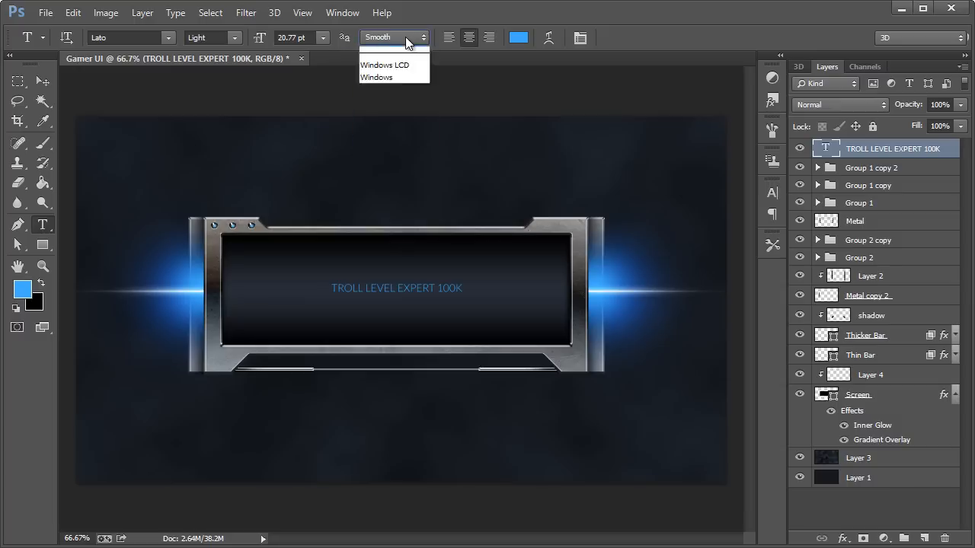
{"action": "left_click", "coordinate": [394, 101]}
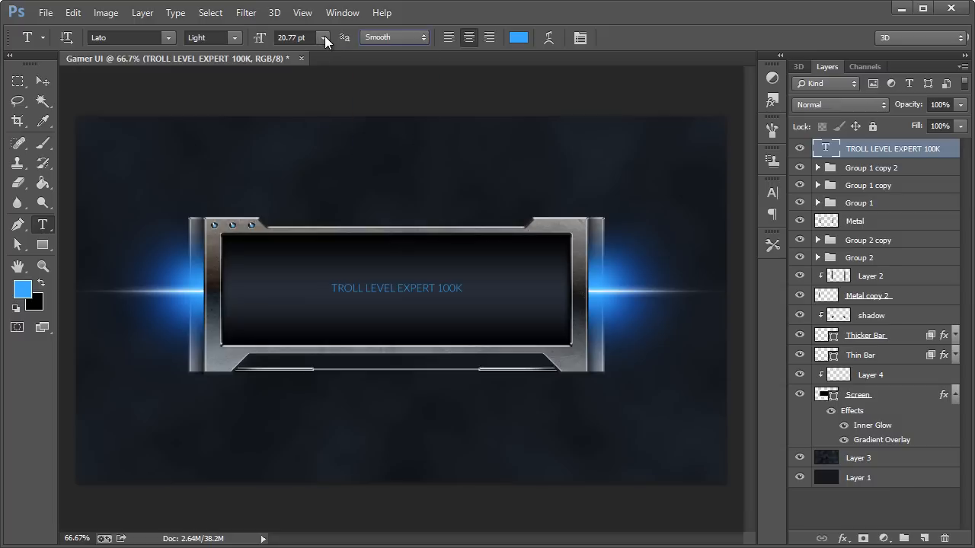
{"action": "left_click", "coordinate": [326, 36]}
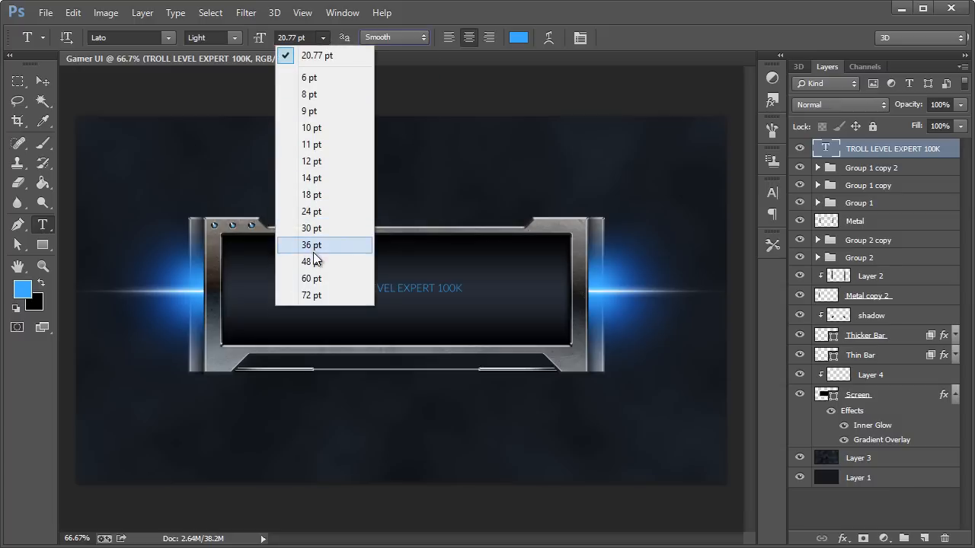
{"action": "left_click", "coordinate": [314, 261]}
{"action": "left_click", "coordinate": [323, 37]}
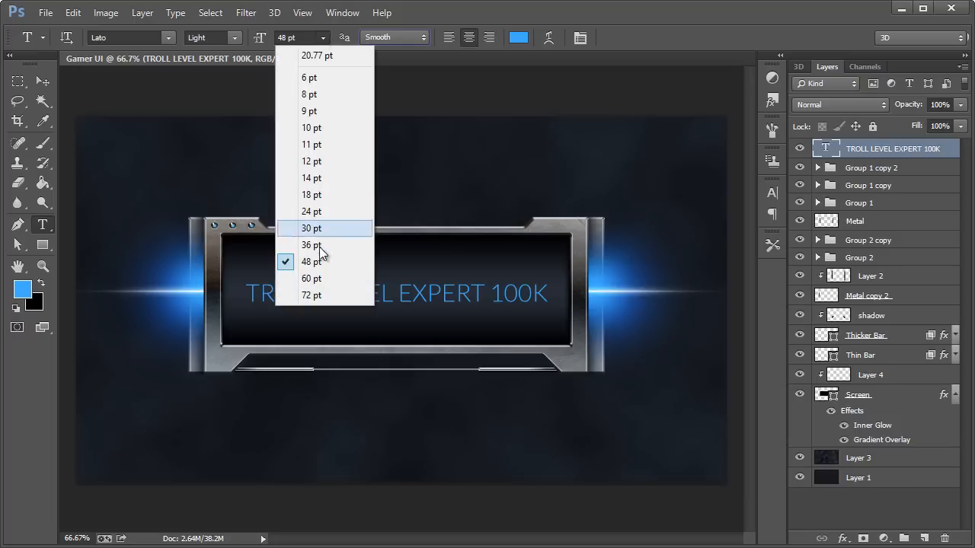
{"action": "left_click", "coordinate": [320, 245]}
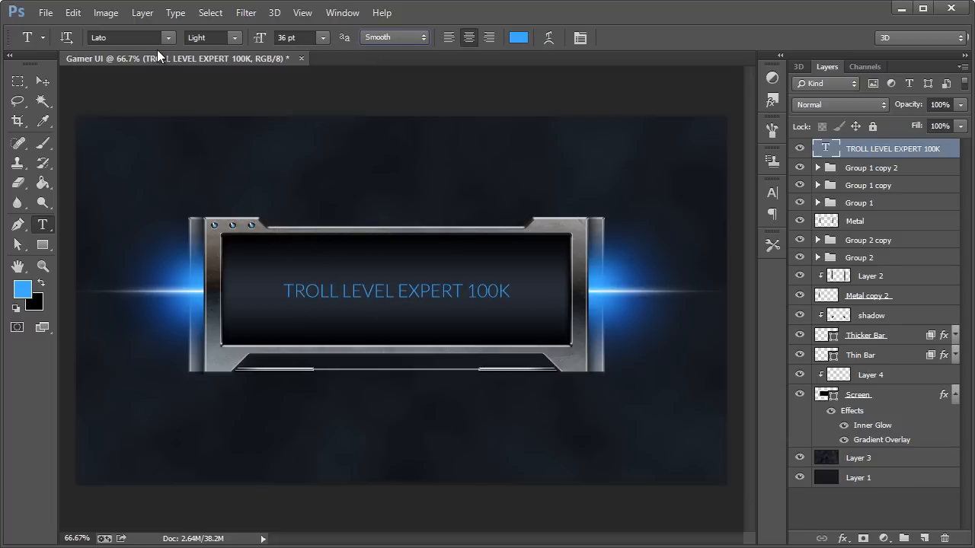
- Change the text colour to light blue, 87d9ff
{"action": "left_click", "coordinate": [518, 37]}
{"action": "left_click", "coordinate": [496, 202]}
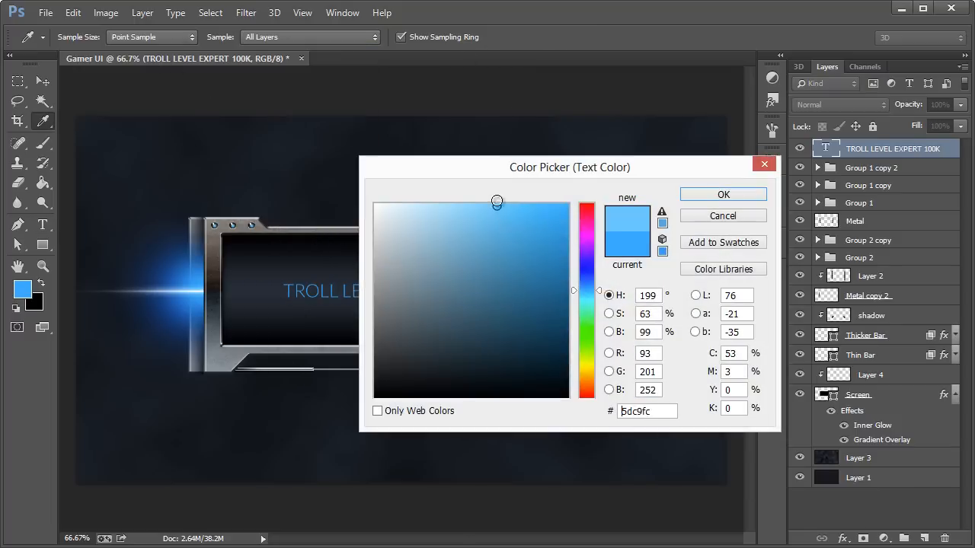
{"action": "mouse_move", "coordinate": [497, 202]}
{"action": "left_mouse_down"}
{"action": "mouse_move", "coordinate": [498, 246]}
{"action": "mouse_move", "coordinate": [463, 175]}
{"action": "left_mouse_up"}
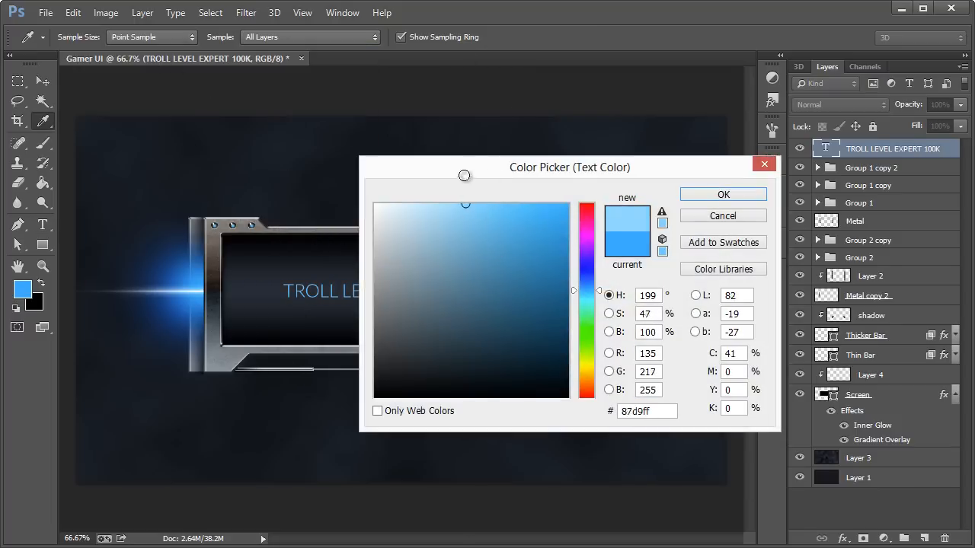
{"action": "left_click", "coordinate": [740, 195]}
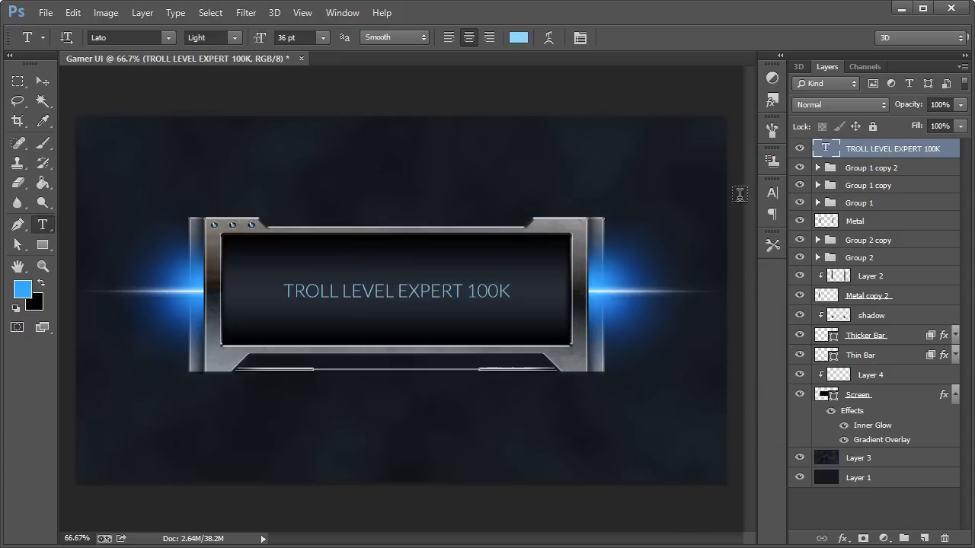
- Change the text's font to the bold extended Trade Gothic LT
{"action": "left_click", "coordinate": [127, 37]}
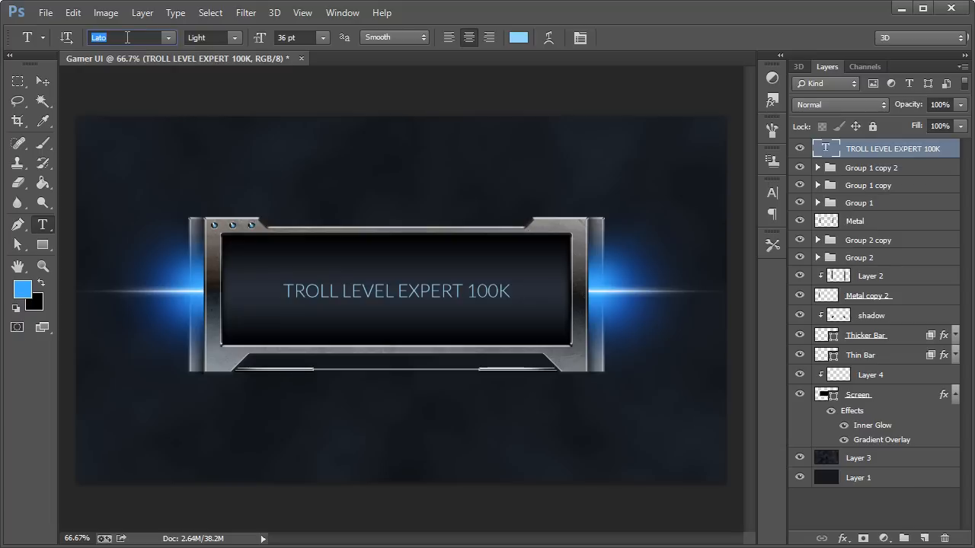
{"action": "type", "text": "Trade Gothic LT..."}
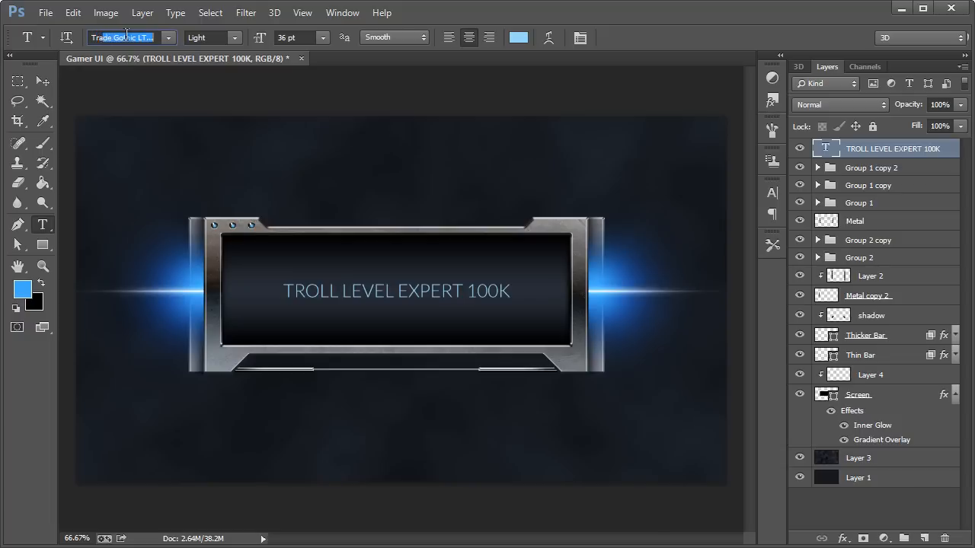
{"action": "key", "text": "Return"}
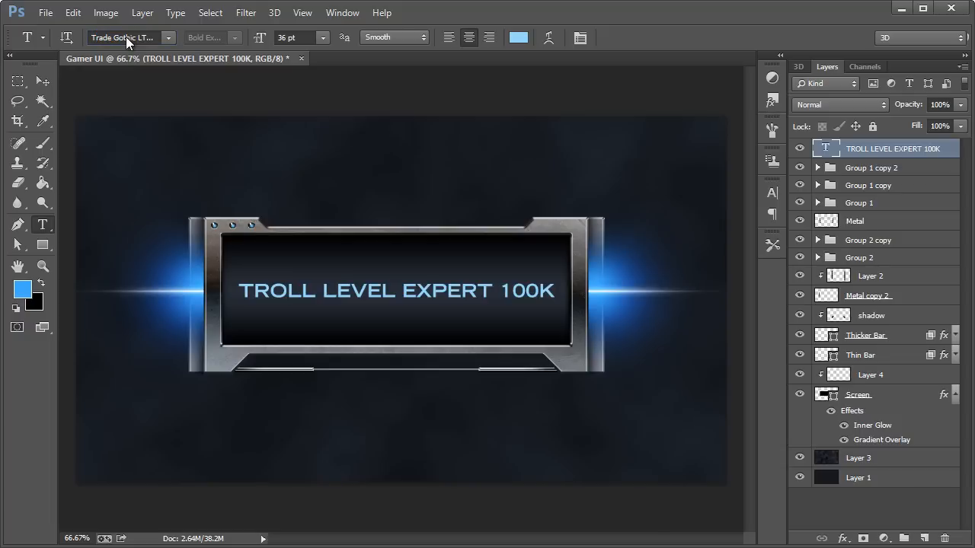
- Set the text's font size to 30 pt and switch to the Move tool
{"action": "left_click", "coordinate": [38, 85]}
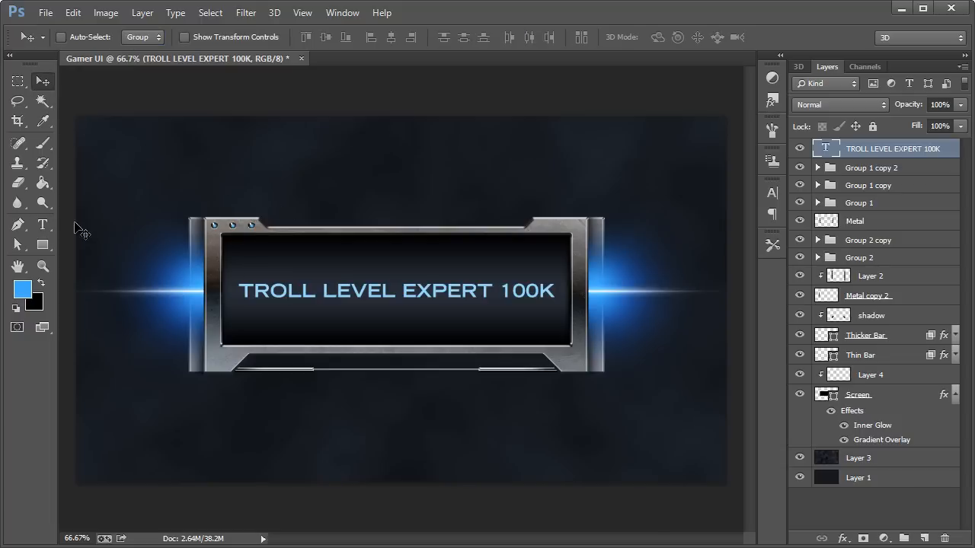
{"action": "left_click", "coordinate": [47, 223]}
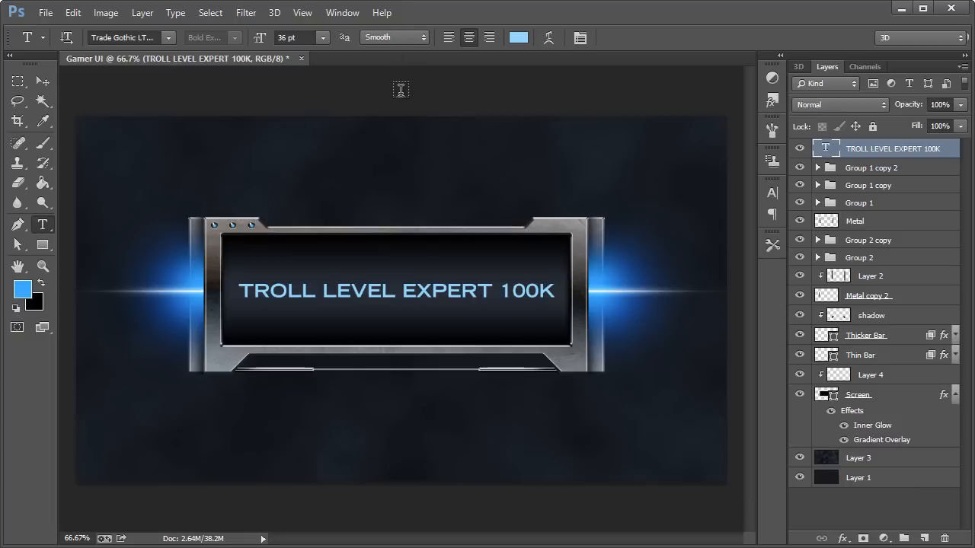
{"action": "left_click", "coordinate": [385, 39]}
{"action": "left_click", "coordinate": [386, 38]}
{"action": "left_click", "coordinate": [289, 36]}
{"action": "type", "text": "30"}
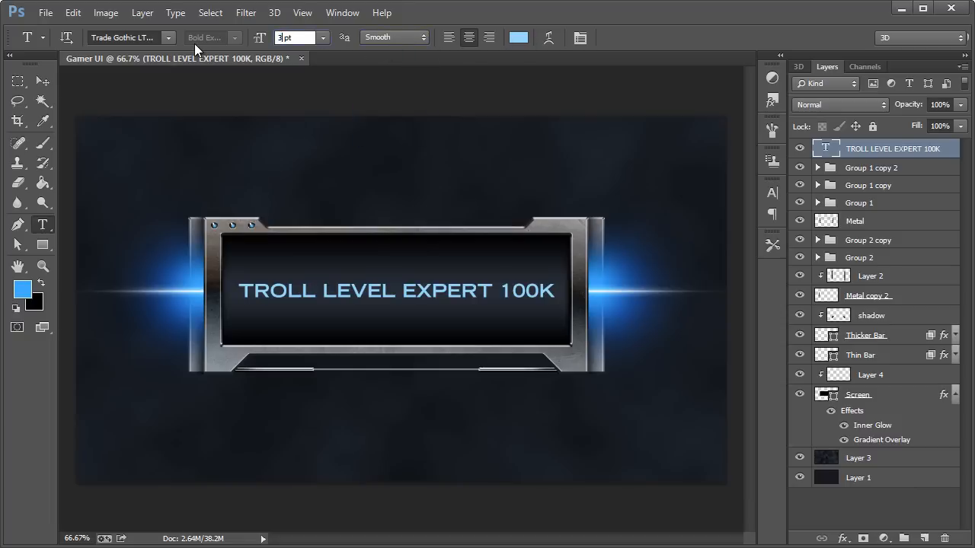
{"action": "key", "text": "Return"}
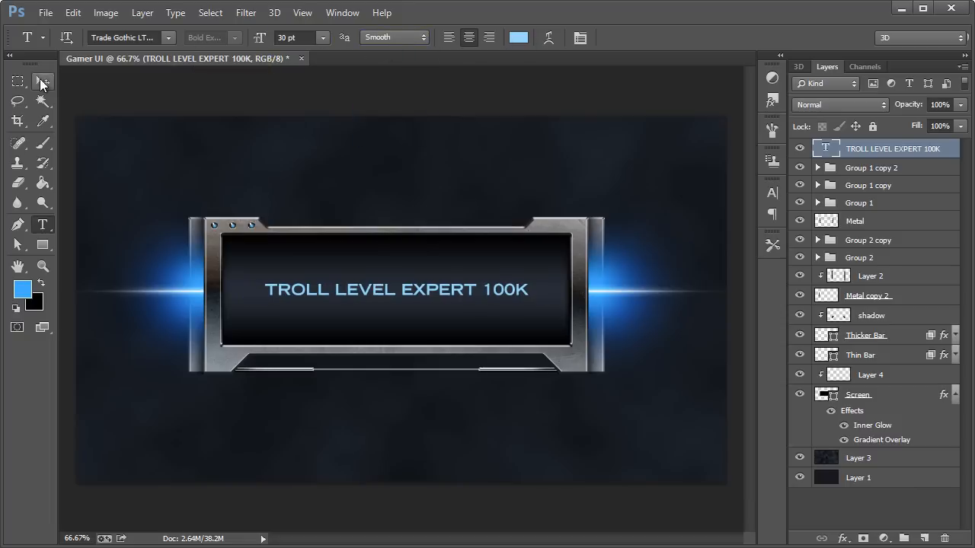
{"action": "key", "text": "v"}
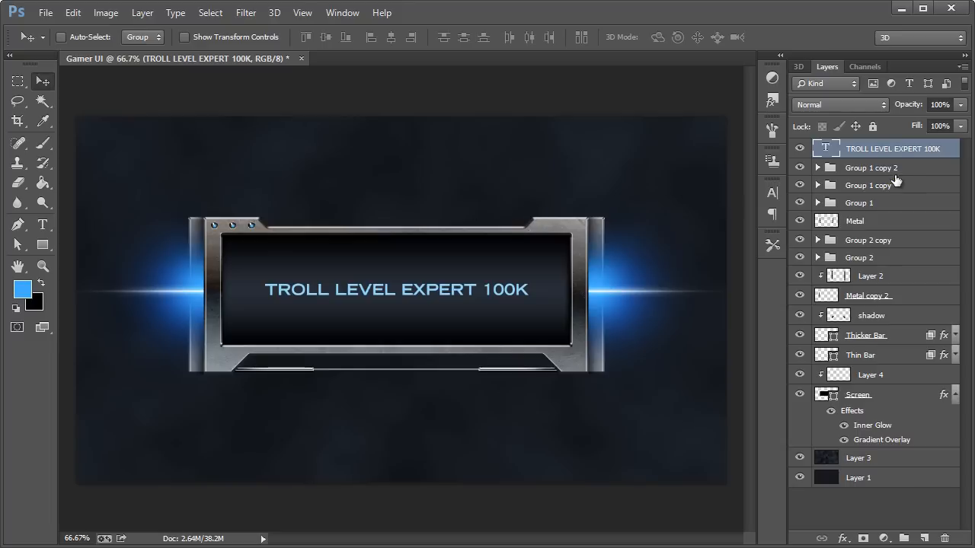
- Add an outer glow to the text layer, coloured with the blue 0788d7 sampled from the left flare
{"action": "double_click", "coordinate": [957, 152]}
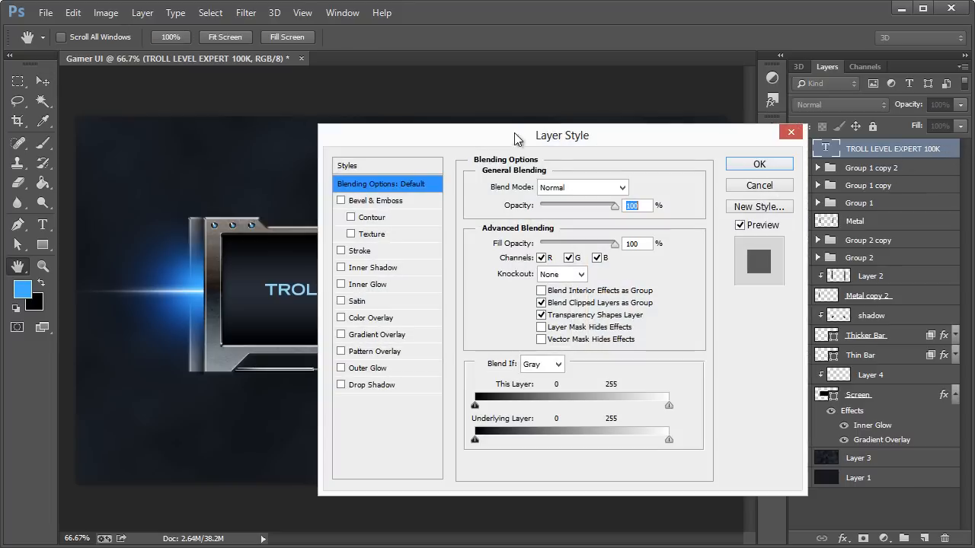
{"action": "left_click_drag", "start_coordinate": [482, 133], "coordinate": [735, 147]}
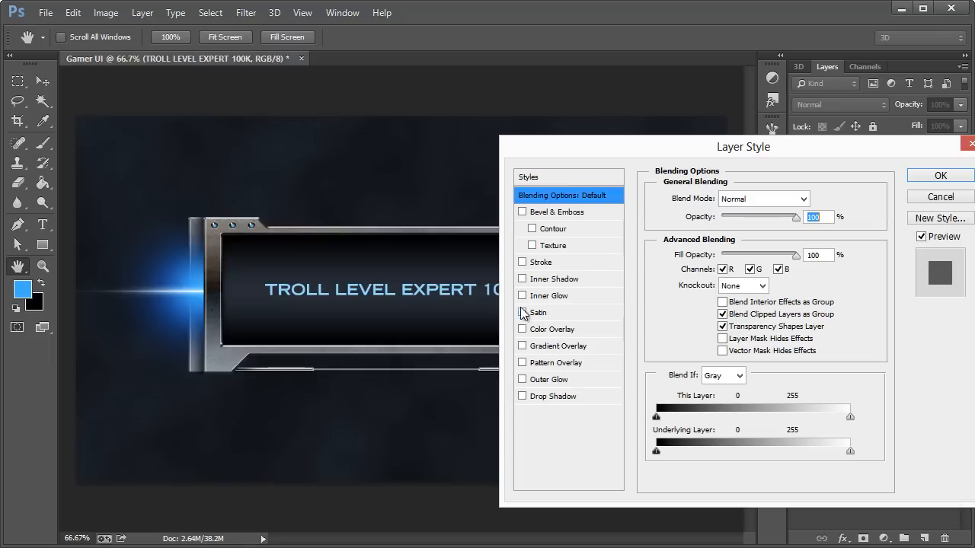
{"action": "left_click", "coordinate": [522, 379]}
{"action": "left_click", "coordinate": [547, 379]}
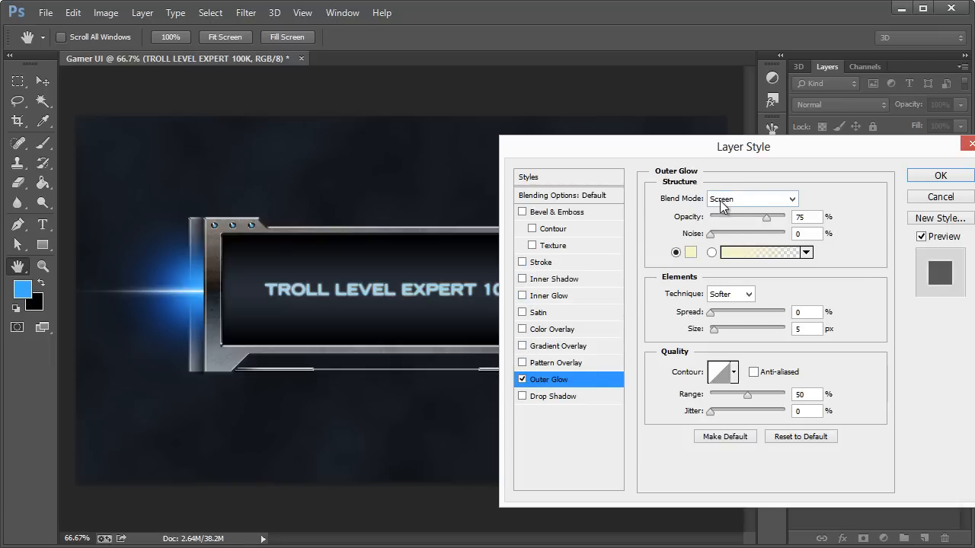
{"action": "left_click", "coordinate": [689, 252]}
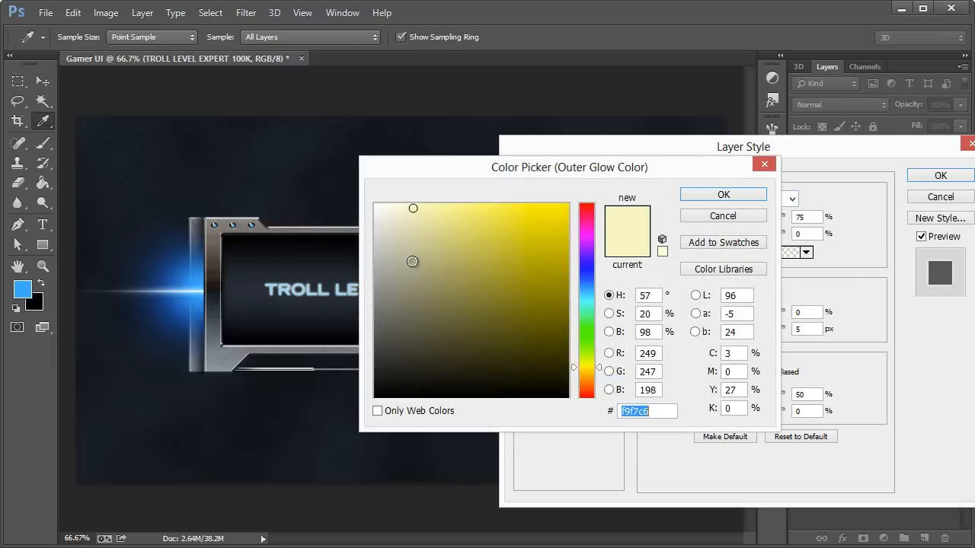
{"action": "left_click", "coordinate": [197, 273]}
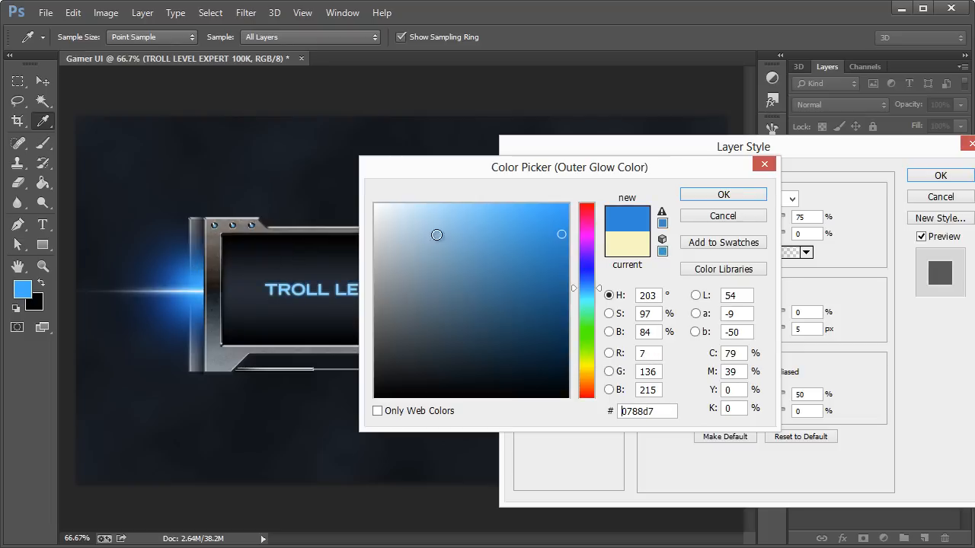
{"action": "left_click_drag", "start_coordinate": [542, 167], "coordinate": [679, 152]}
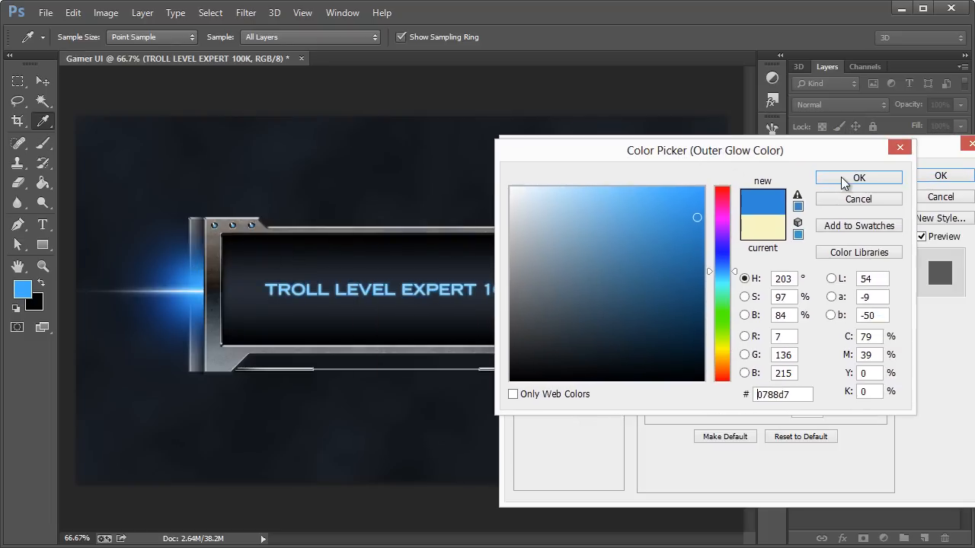
{"action": "left_click", "coordinate": [853, 180]}
- Set the outer glow's size to 32 px and apply the layer style
{"action": "left_click_drag", "start_coordinate": [713, 234], "coordinate": [721, 241]}
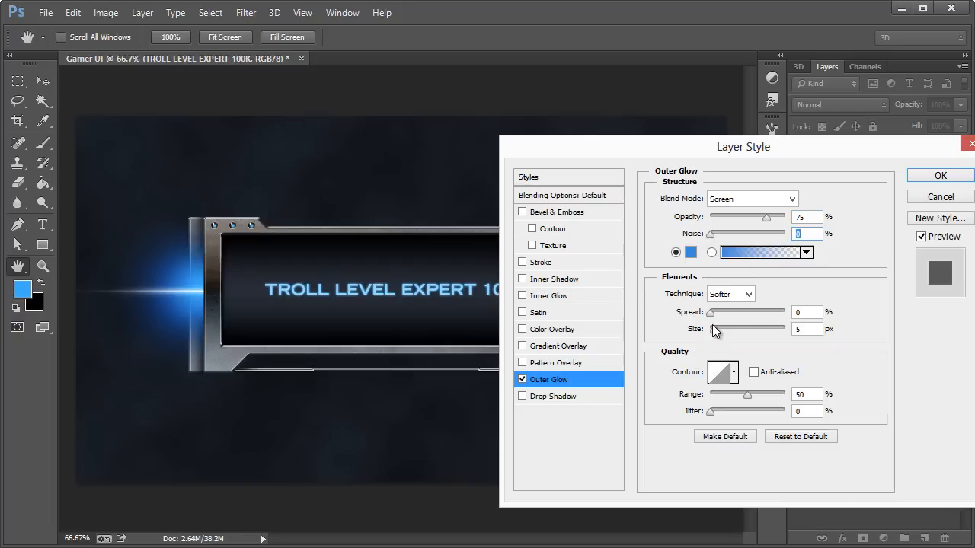
{"action": "left_click_drag", "start_coordinate": [714, 328], "coordinate": [722, 328]}
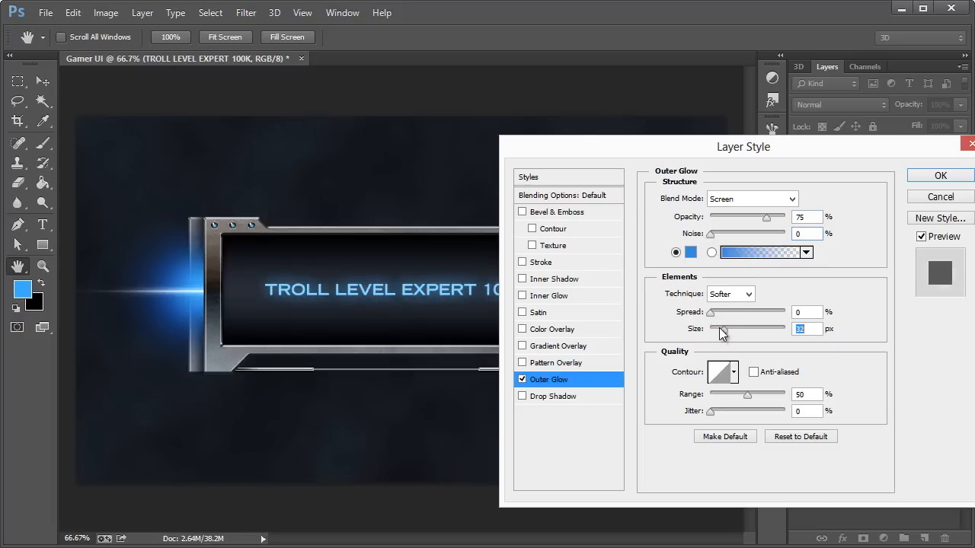
{"action": "left_click_drag", "start_coordinate": [636, 143], "coordinate": [475, 128]}
{"action": "left_click", "coordinate": [782, 161]}
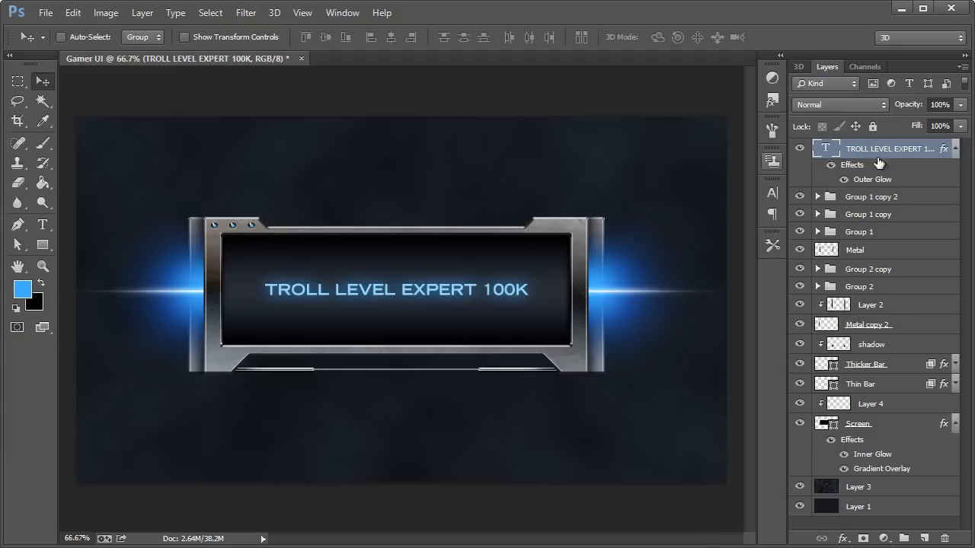
- On the layer clipped to Screen, draw a horizontal 1 px line about 709 px long across the screen above the text, and hide its path outline
{"action": "left_click", "coordinate": [868, 424]}
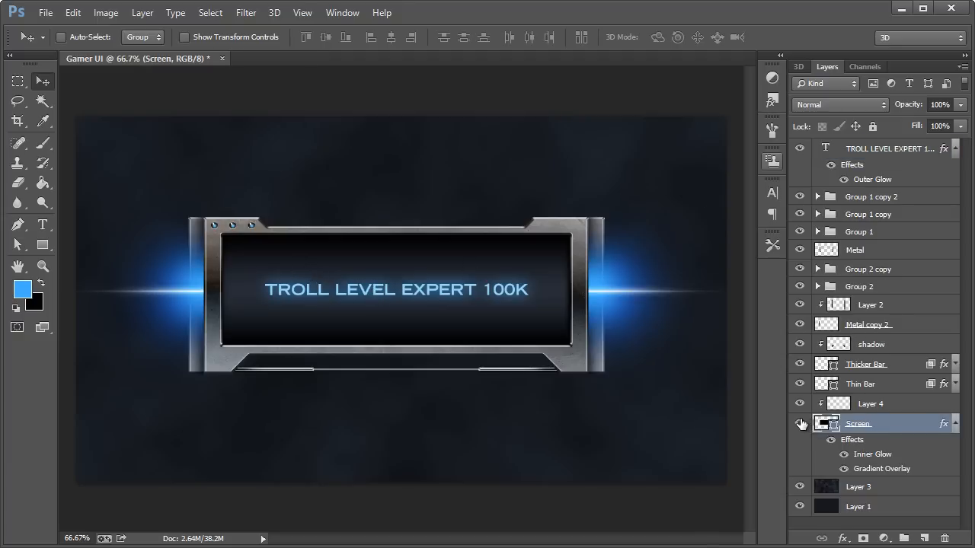
{"action": "left_click", "coordinate": [800, 424]}
{"action": "left_click", "coordinate": [799, 424]}
{"action": "left_click", "coordinate": [821, 406]}
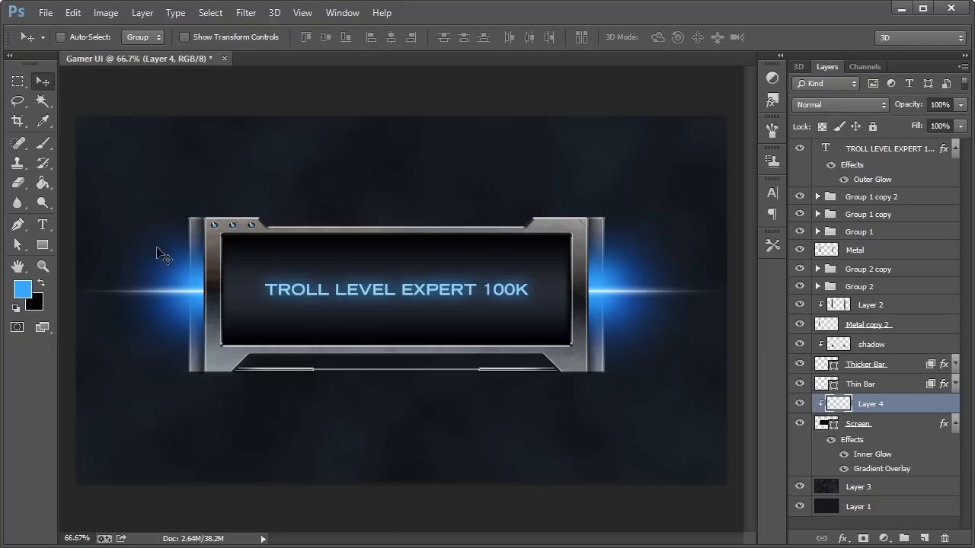
{"action": "left_click", "coordinate": [43, 244]}
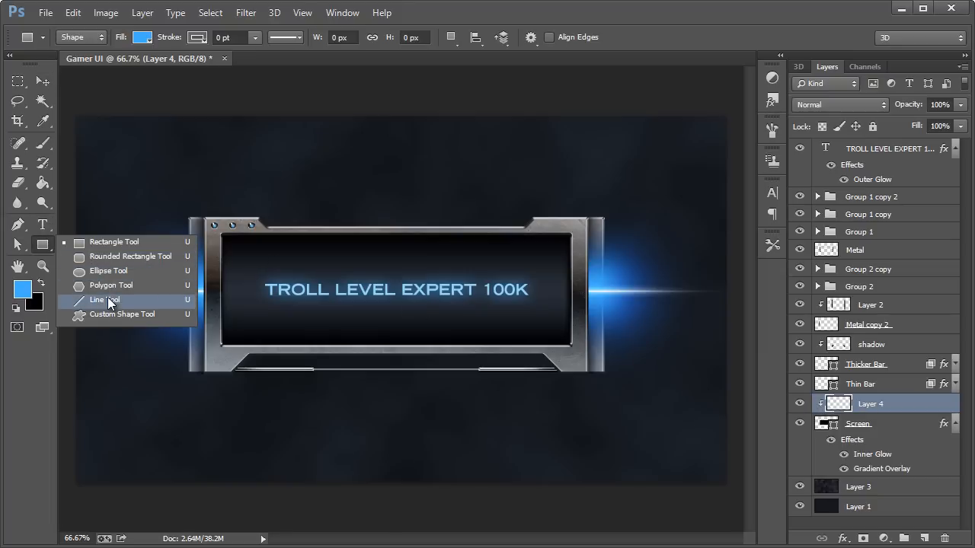
{"action": "left_click", "coordinate": [108, 298]}
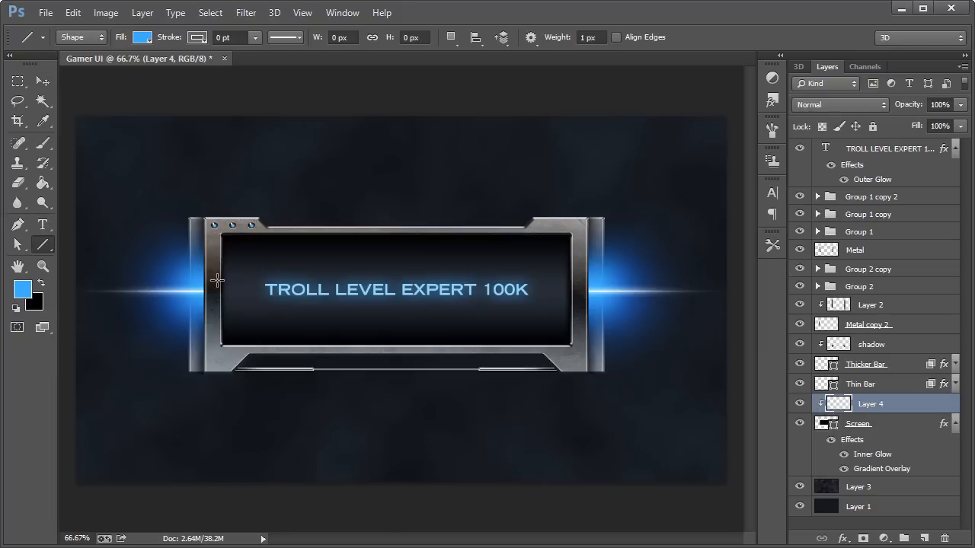
{"action": "left_click_drag", "start_coordinate": [217, 273], "coordinate": [576, 273]}
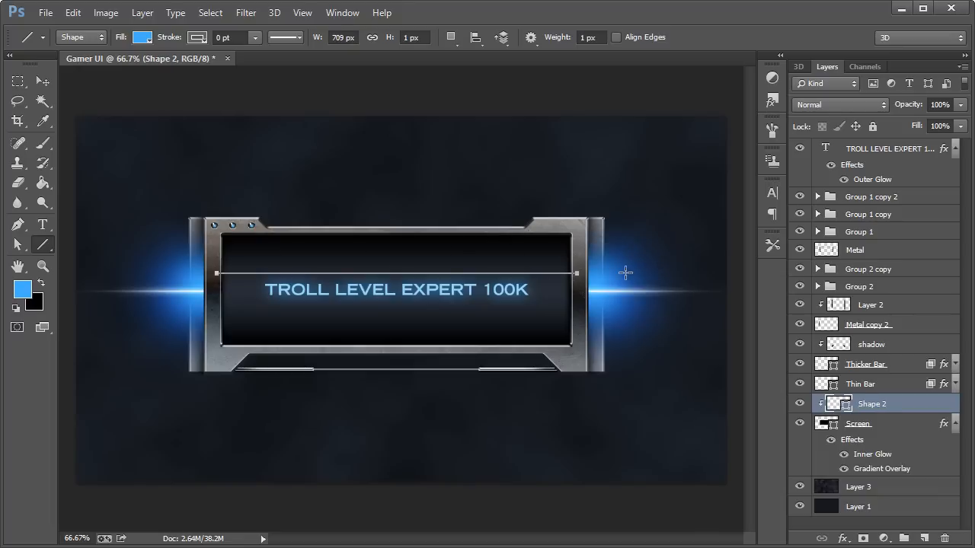
{"action": "key", "text": "ctrl+apostrophe"}
{"action": "key", "text": "ctrl+h"}
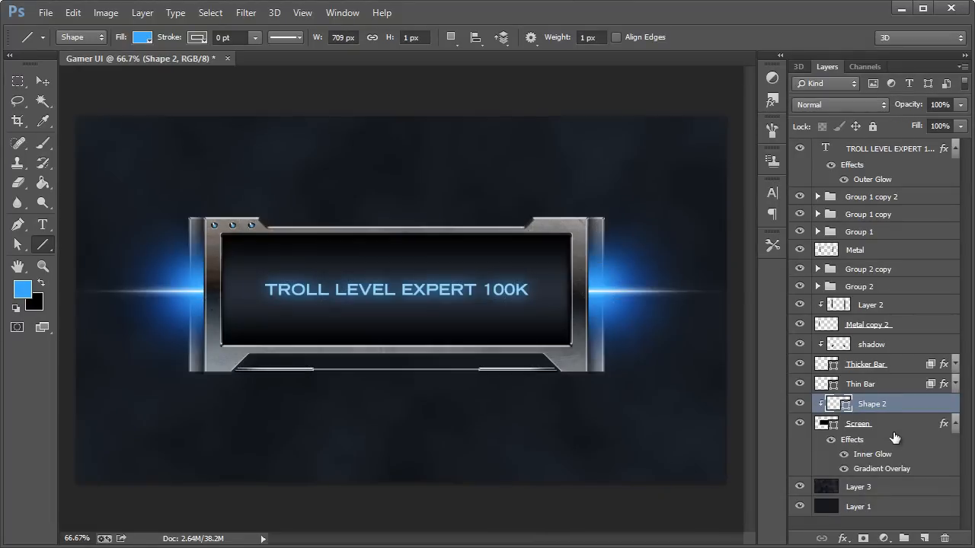
- In the Screen layer's blending options, enable Blend Interior Effects as Group, disable Blend Clipped Layers as Group, and apply
{"action": "left_click", "coordinate": [943, 427]}
{"action": "double_click", "coordinate": [945, 425]}
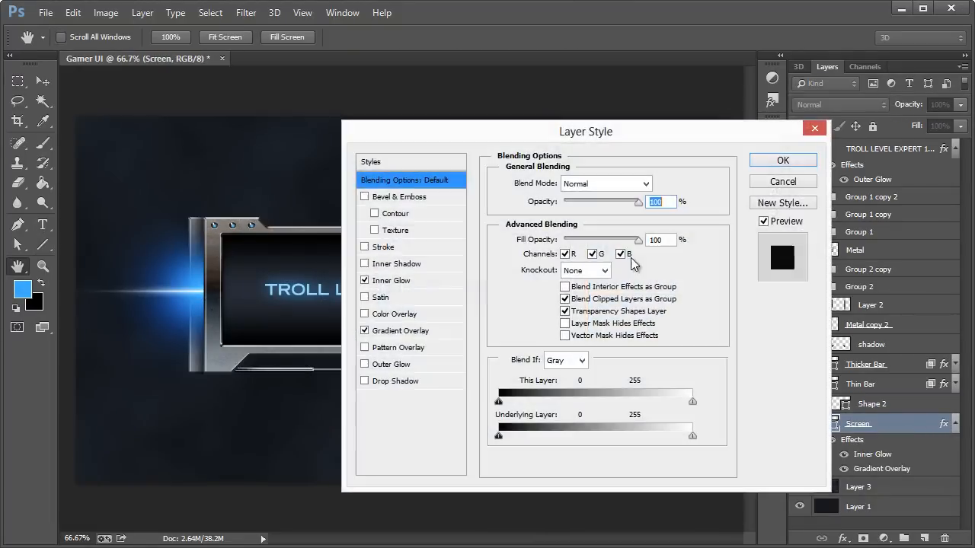
{"action": "left_click", "coordinate": [565, 299]}
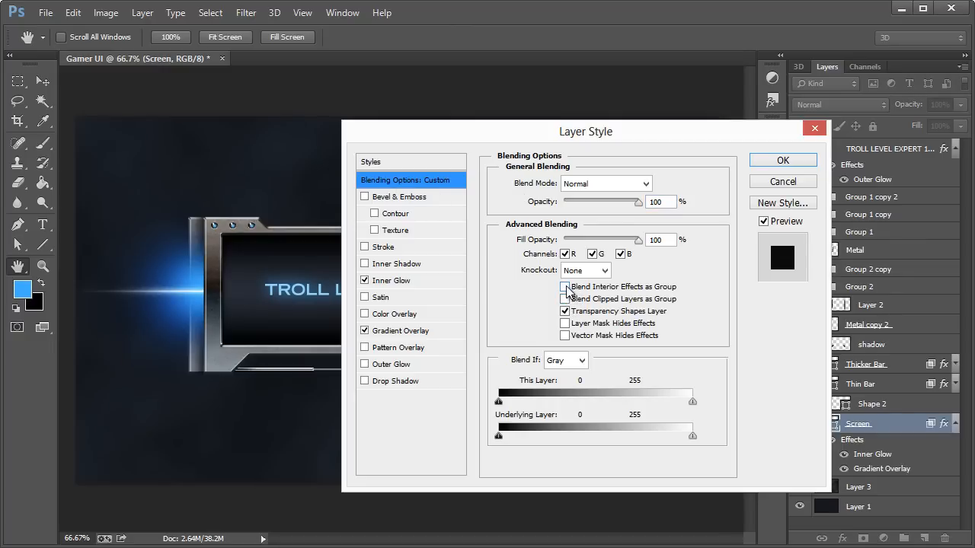
{"action": "left_click", "coordinate": [564, 287]}
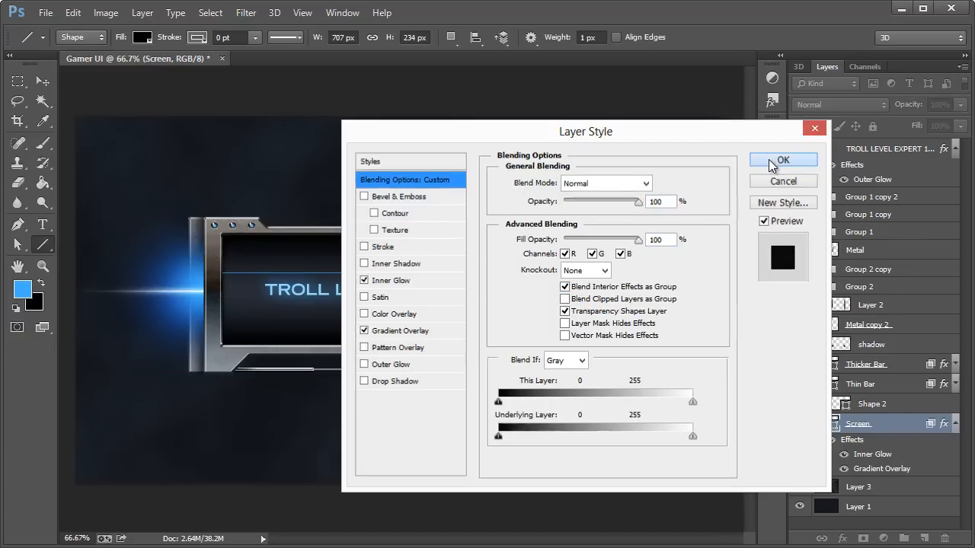
{"action": "left_click", "coordinate": [773, 166]}
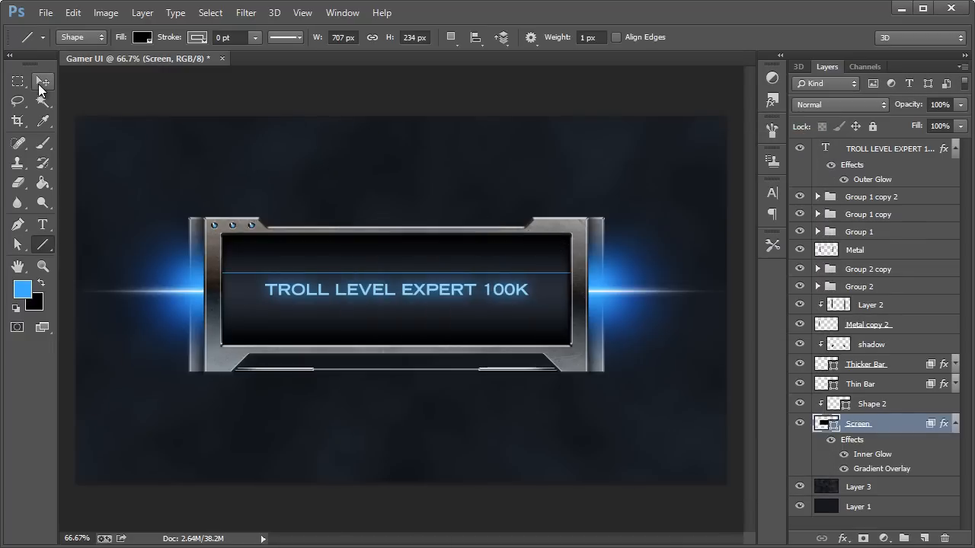
- Duplicate the horizontal line layer and nudge the copy up to sit just above the original line
{"action": "left_click", "coordinate": [39, 86]}
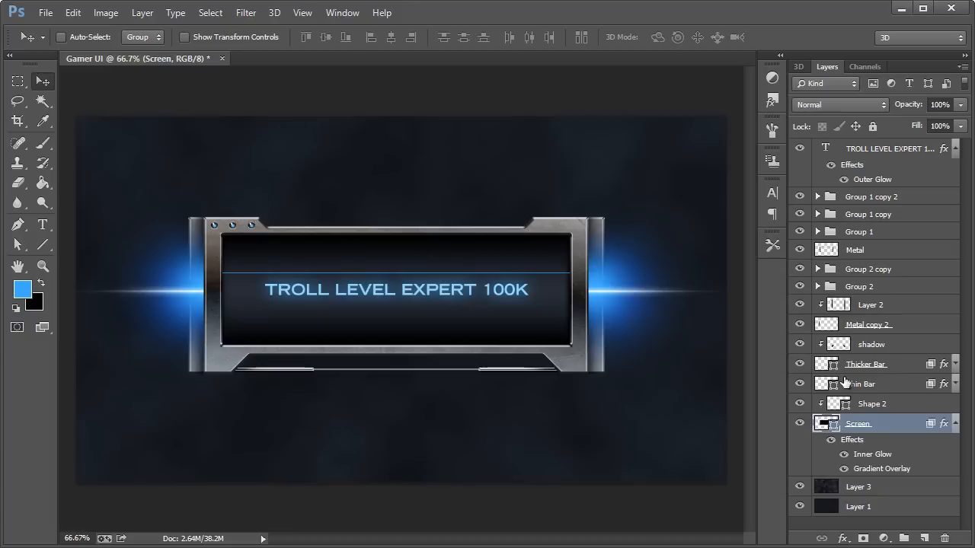
{"action": "left_click", "coordinate": [868, 405]}
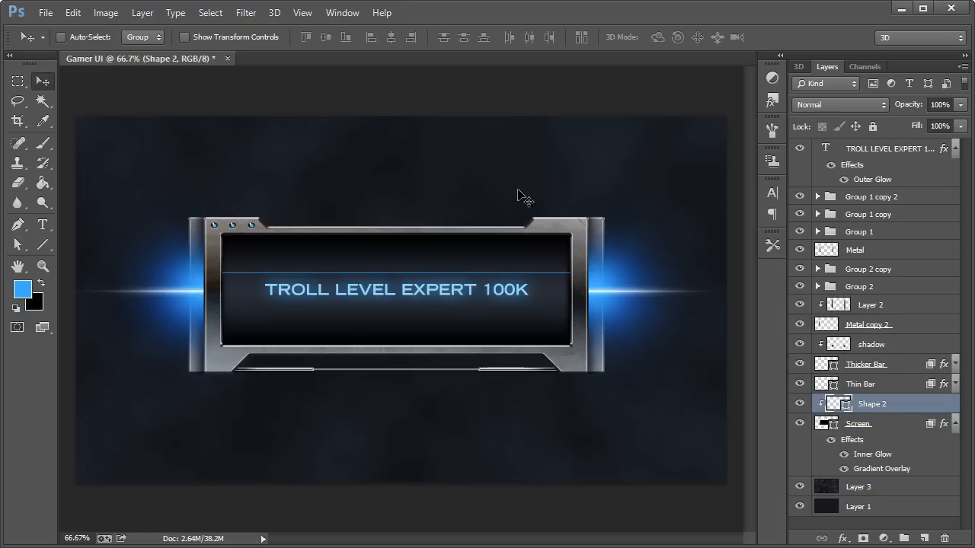
{"action": "key", "text": "alt+l"}
{"action": "key", "text": "d"}
{"action": "left_click", "coordinate": [617, 170]}
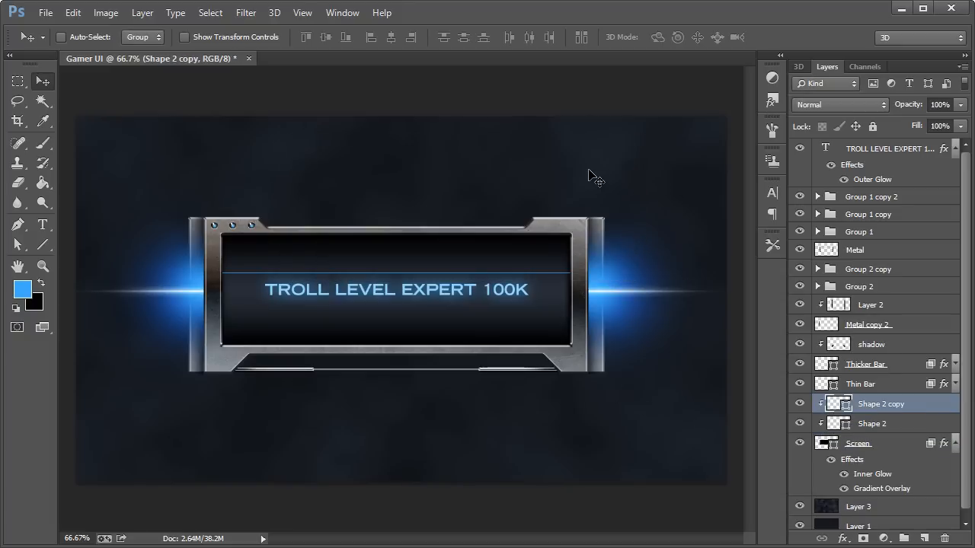
{"action": "key", "text": "Up"}
{"action": "key", "text": "Up"}
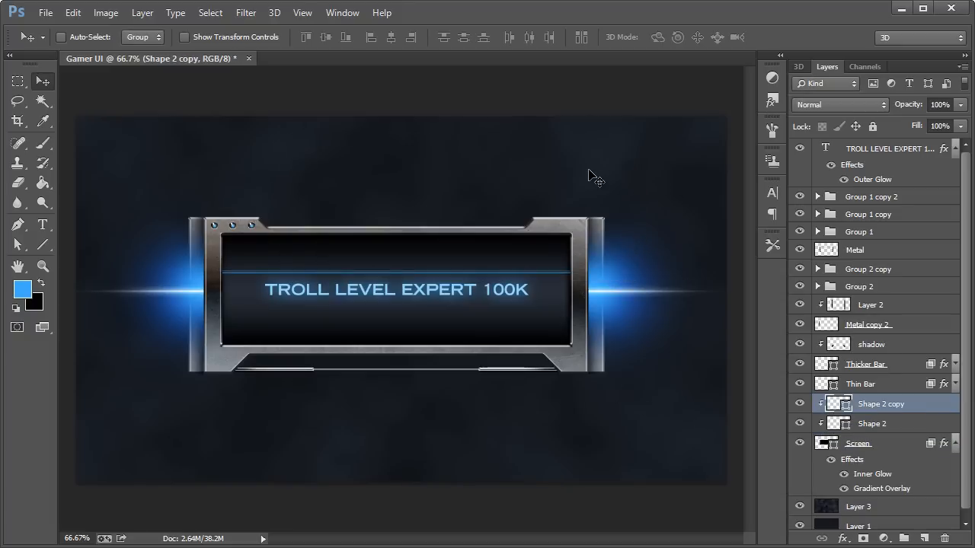
- Merge the two line layers, duplicate the pair, and nudge the copy up just above it
{"action": "left_click", "coordinate": [873, 420], "text": "shift"}
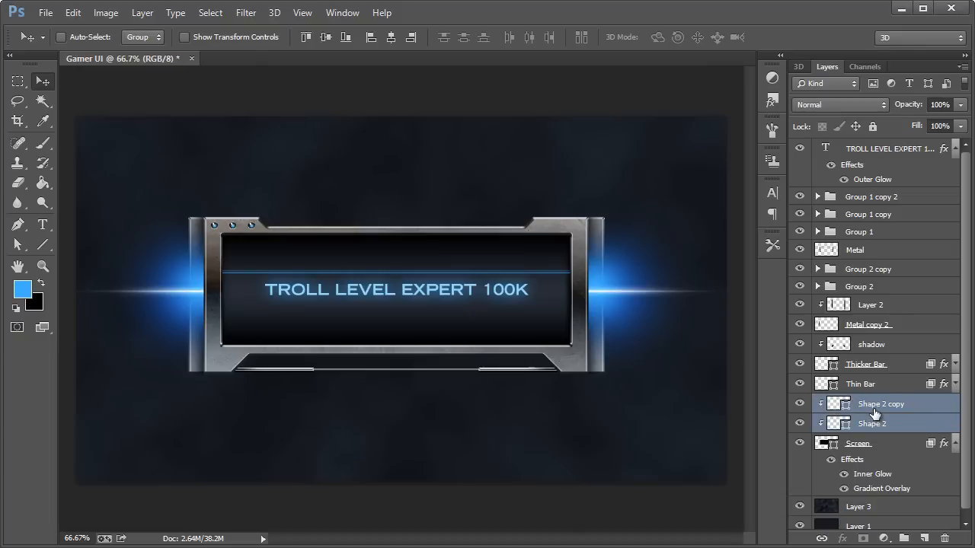
{"action": "left_click", "coordinate": [874, 412]}
{"action": "key", "text": "alt+l"}
{"action": "key", "text": "d"}
{"action": "left_click", "coordinate": [570, 173]}
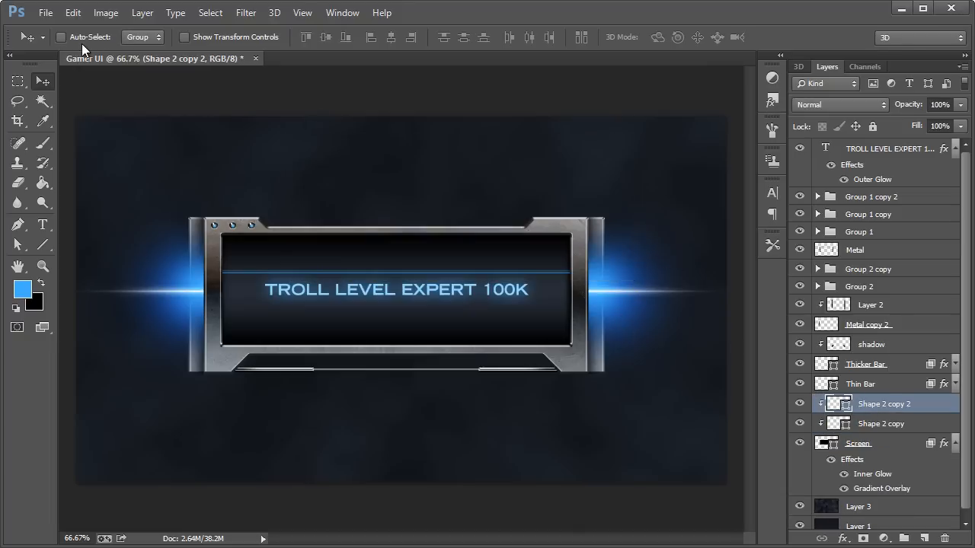
{"action": "key", "text": "Up"}
{"action": "key", "text": "Up"}
{"action": "key", "text": "Up"}
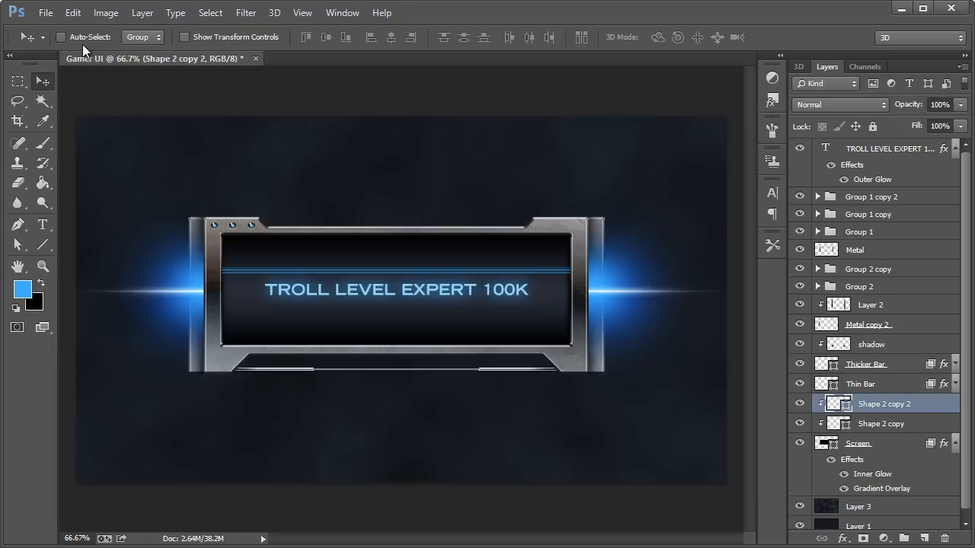
- Try merging the line pairs and stacking a duplicate above them, and undo back to the two separate pair layers
{"action": "key", "text": "z"}
{"action": "left_click", "coordinate": [304, 293]}
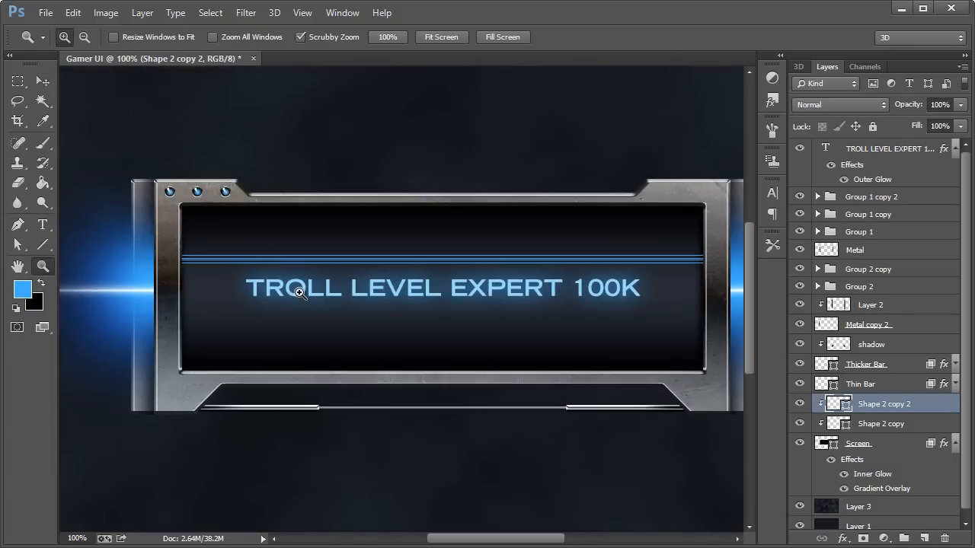
{"action": "left_click", "coordinate": [41, 82]}
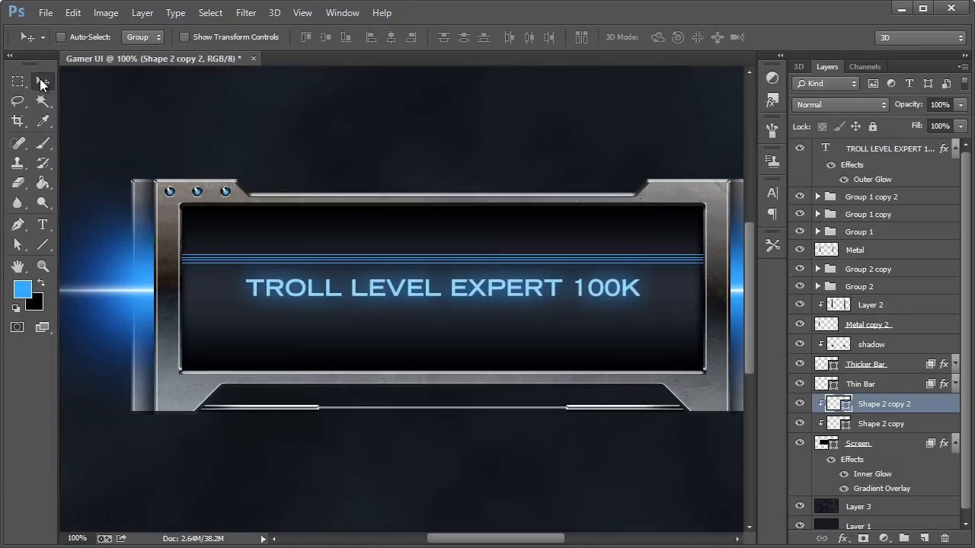
{"action": "left_click", "coordinate": [883, 424], "text": "shift"}
{"action": "key", "text": "ctrl+e"}
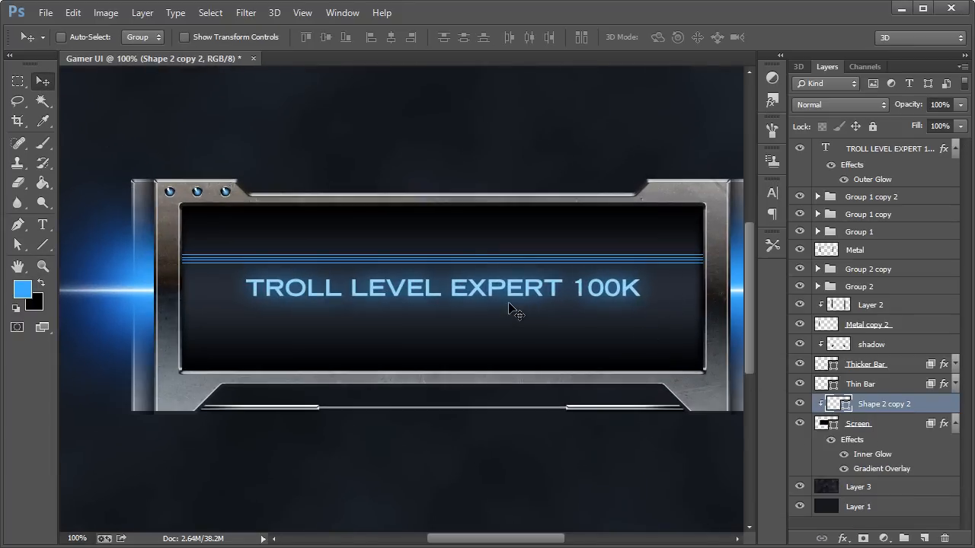
{"action": "key", "text": "ctrl+alt+j"}
{"action": "left_click", "coordinate": [592, 173]}
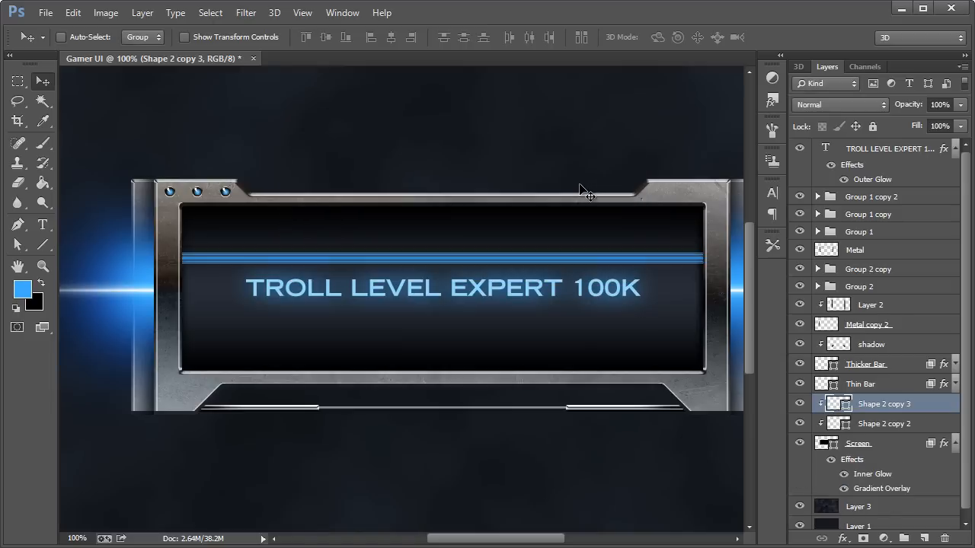
{"action": "key", "text": "Up"}
{"action": "key", "text": "Up"}
{"action": "key", "text": "Up"}
{"action": "key", "text": "Up"}
{"action": "key", "text": "Up"}
{"action": "key", "text": "Up"}
{"action": "key", "text": "Up"}
{"action": "key", "text": "Up"}
{"action": "key", "text": "Up"}
{"action": "key", "text": "Up"}
{"action": "key", "text": "Up"}
{"action": "key", "text": "Up"}
{"action": "key", "text": "Up"}
{"action": "key", "text": "Up"}
{"action": "key", "text": "Up"}
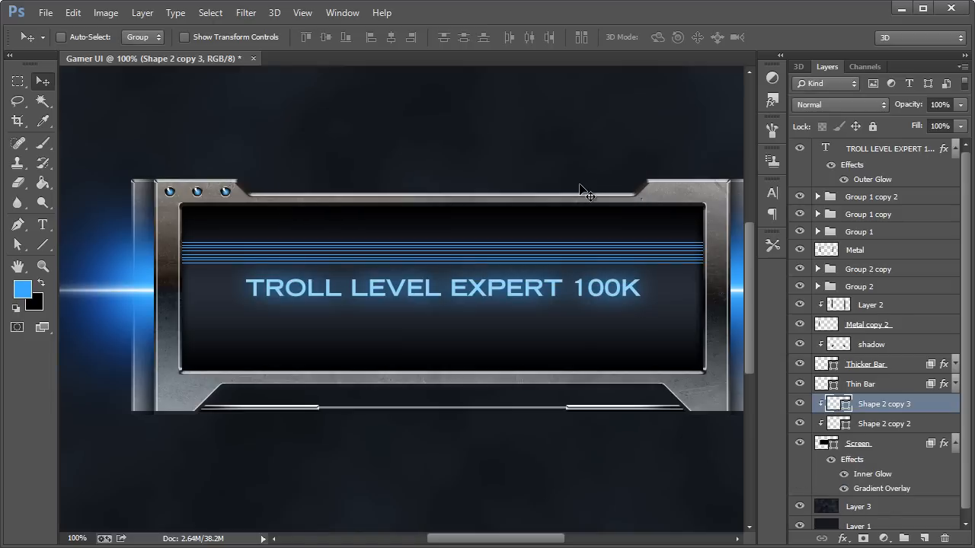
{"action": "key", "text": "Down"}
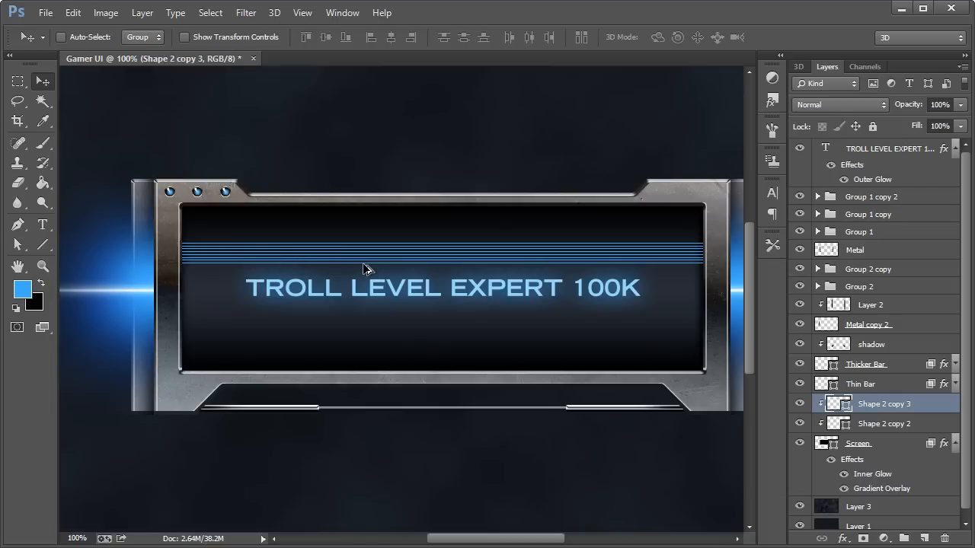
{"action": "key", "text": "Delete"}
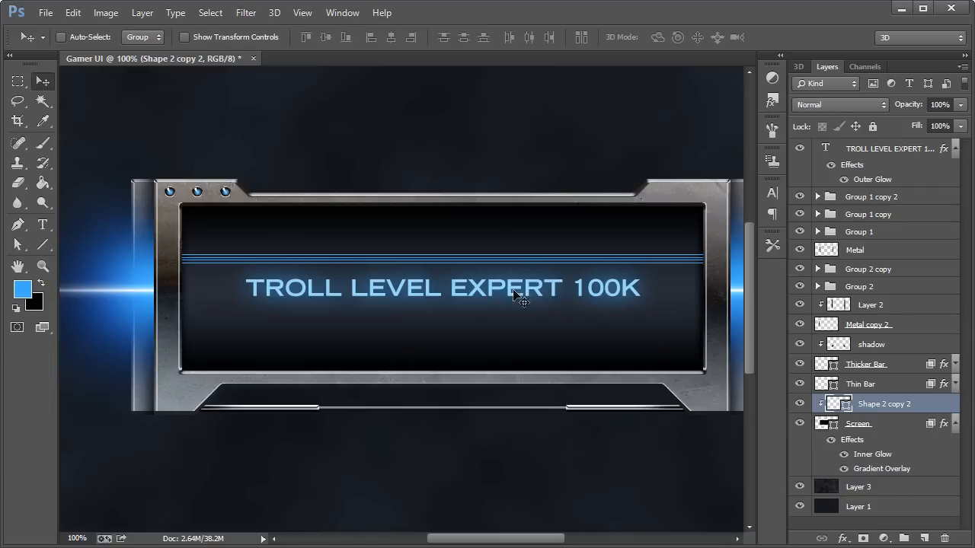
{"action": "key", "text": "ctrl+alt+z"}
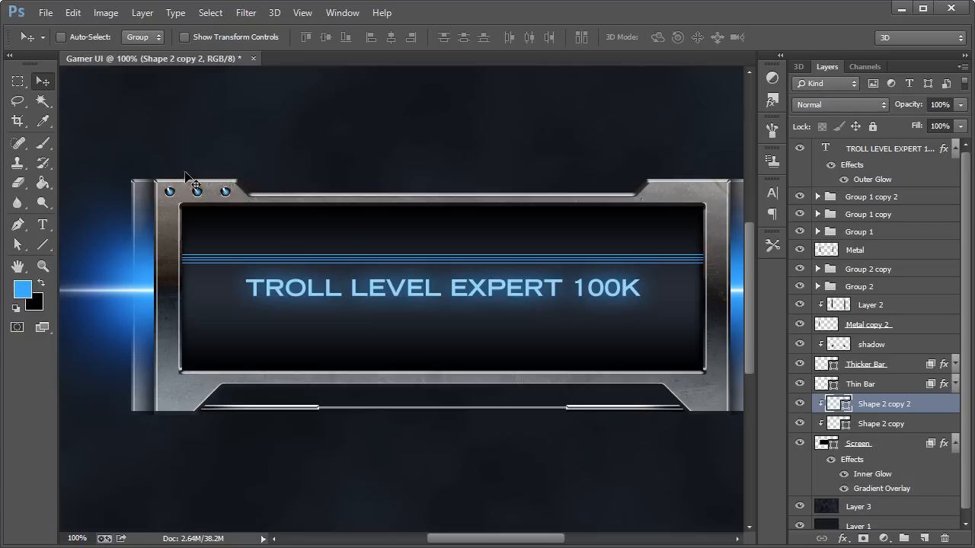
- Nudge the upper line pair up to even out the spacing, and merge both line layers
{"action": "key", "text": "Up"}
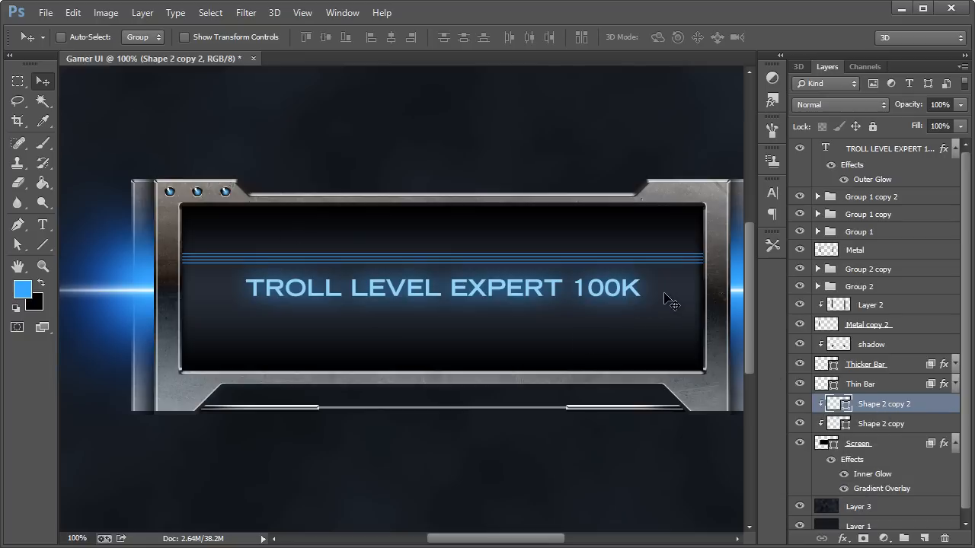
{"action": "left_click", "coordinate": [884, 424], "text": "shift"}
{"action": "key", "text": "ctrl+e"}
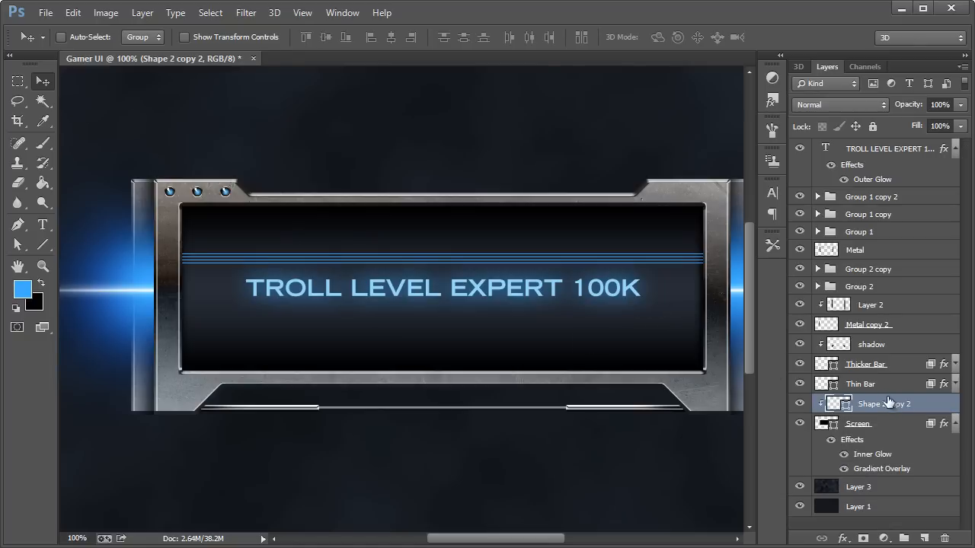
- Duplicate the four-line set, place the copy directly above it with matching spacing, and merge the two layers
{"action": "key", "text": "ctrl+j"}
{"action": "left_click", "coordinate": [577, 175]}
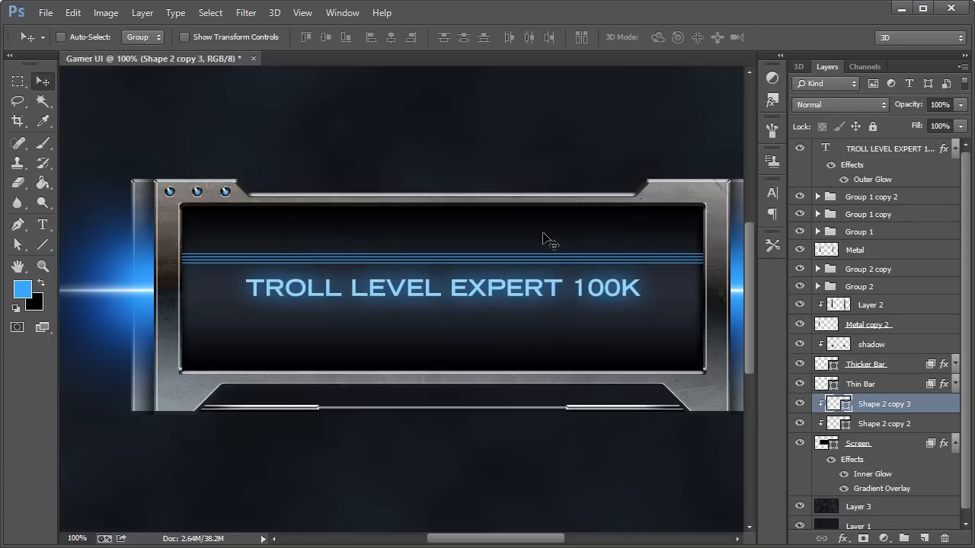
{"action": "left_click_drag", "start_coordinate": [338, 277], "coordinate": [335, 267]}
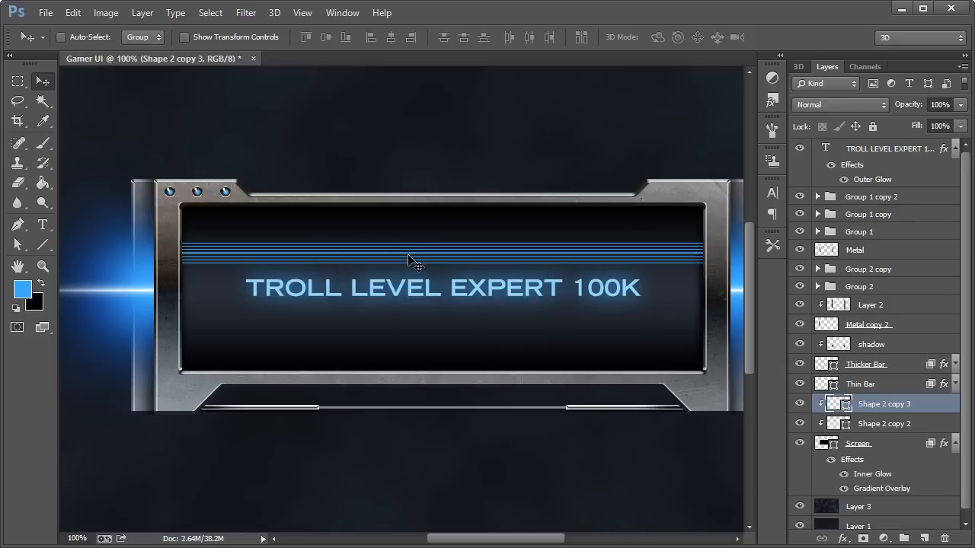
{"action": "left_click", "coordinate": [875, 424], "text": "shift"}
{"action": "key", "text": "ctrl+e"}
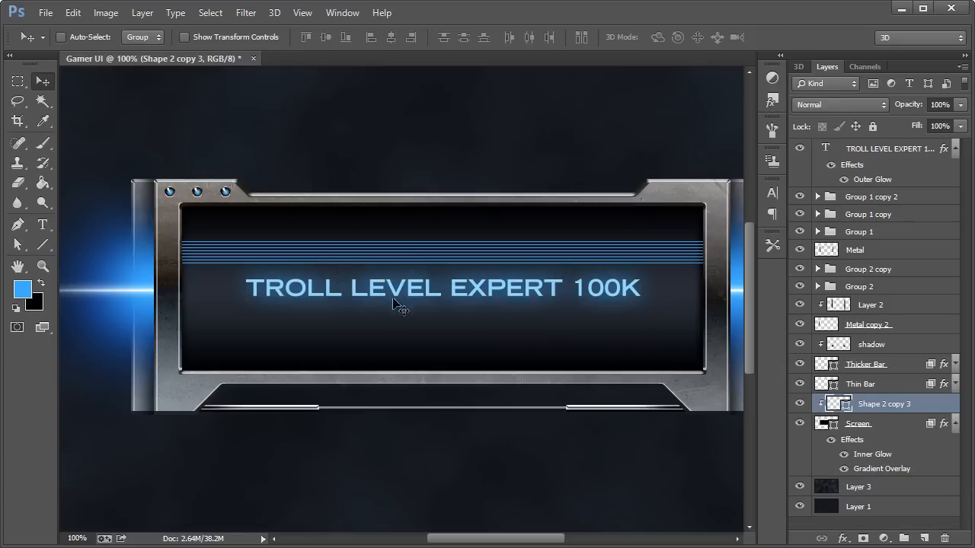
- Duplicate the merged line band, align the copy above it toward the screen's upper edge, and merge both bands
{"action": "key", "text": "ctrl+alt+j"}
{"action": "left_click", "coordinate": [597, 177]}
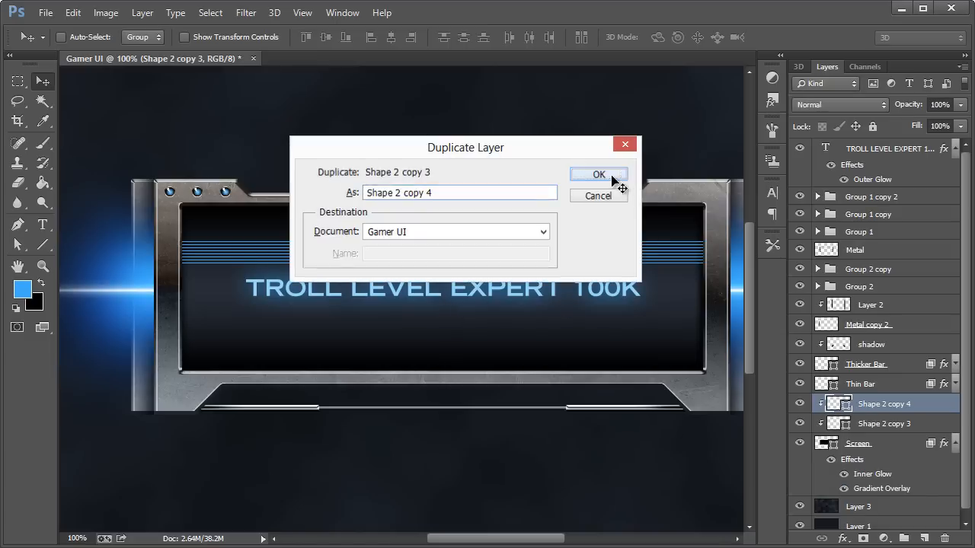
{"action": "left_click_drag", "start_coordinate": [551, 262], "coordinate": [544, 237]}
{"action": "key", "text": "Up"}
{"action": "key", "text": "Up"}
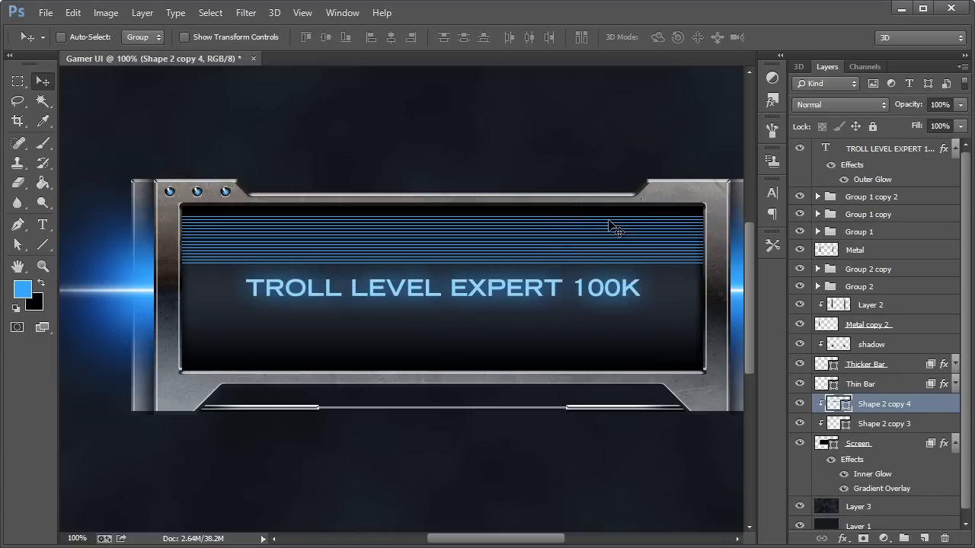
{"action": "left_click", "coordinate": [880, 425], "text": "shift"}
{"action": "key", "text": "ctrl+e"}
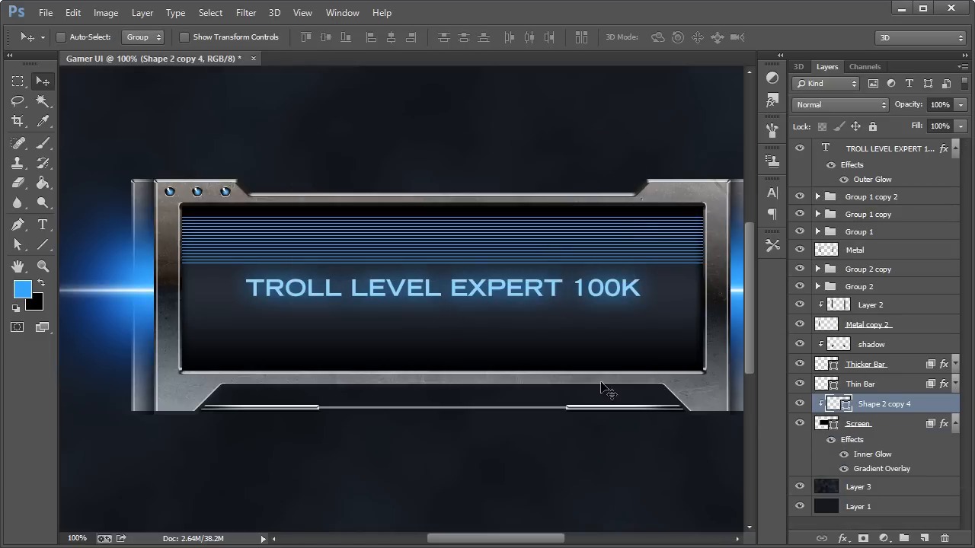
- Duplicate the enlarged line band, place the copy directly below it behind the text, and merge the layers
{"action": "key", "text": "ctrl+alt+j"}
{"action": "left_click", "coordinate": [598, 177]}
{"action": "left_click_drag", "start_coordinate": [579, 263], "coordinate": [580, 310]}
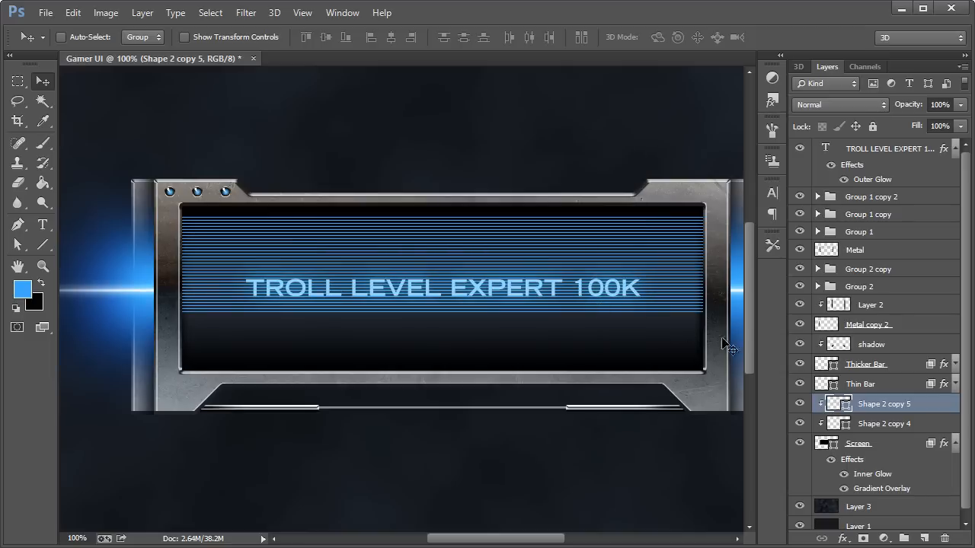
{"action": "left_click", "coordinate": [883, 423], "text": "shift"}
{"action": "key", "text": "ctrl+e"}
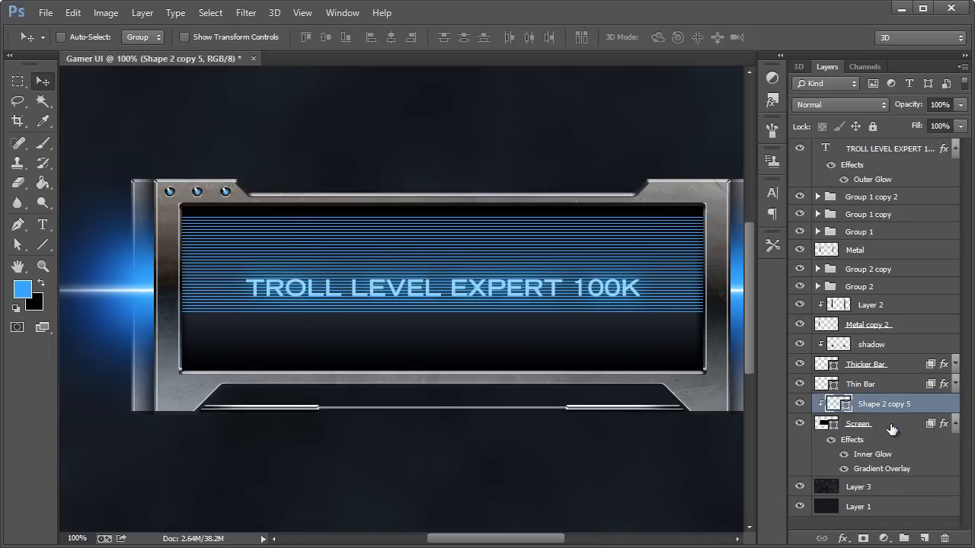
- Duplicate the band down to the screen's lower edge, merge the layers, and shift the lines up to fill the whole screen
{"action": "key", "text": "ctrl+alt+j"}
{"action": "left_click", "coordinate": [598, 175]}
{"action": "left_click_drag", "start_coordinate": [619, 244], "coordinate": [632, 339]}
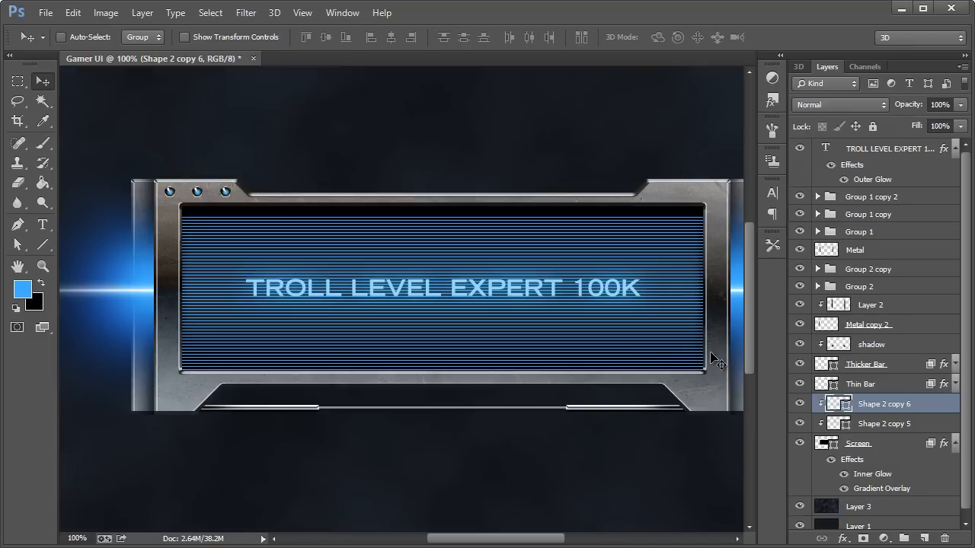
{"action": "left_click", "coordinate": [888, 425], "text": "shift"}
{"action": "key", "text": "ctrl+e"}
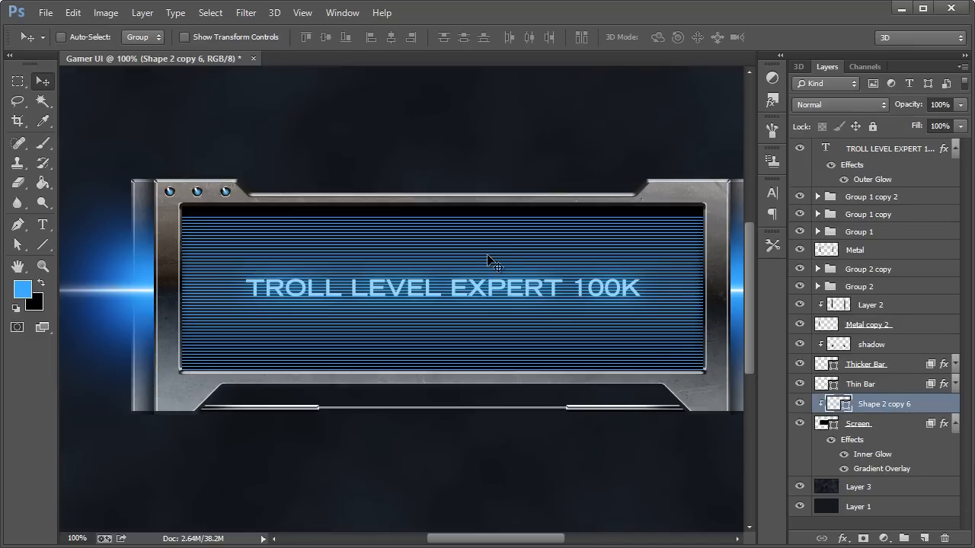
{"action": "left_click_drag", "start_coordinate": [488, 257], "coordinate": [495, 240]}
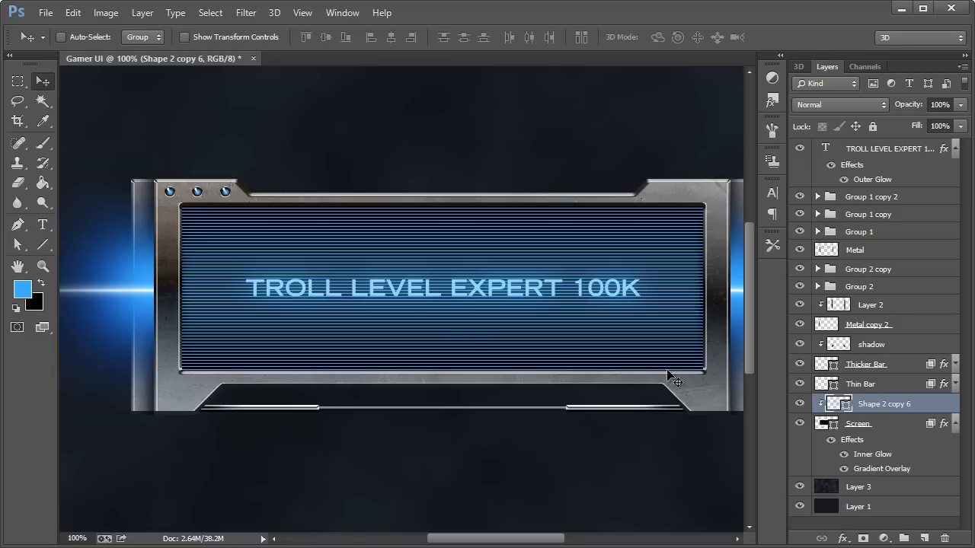
- View the line-covered screen at 100% zoom and switch back to the Move tool
{"action": "left_click", "coordinate": [42, 266]}
{"action": "right_click", "coordinate": [364, 250]}
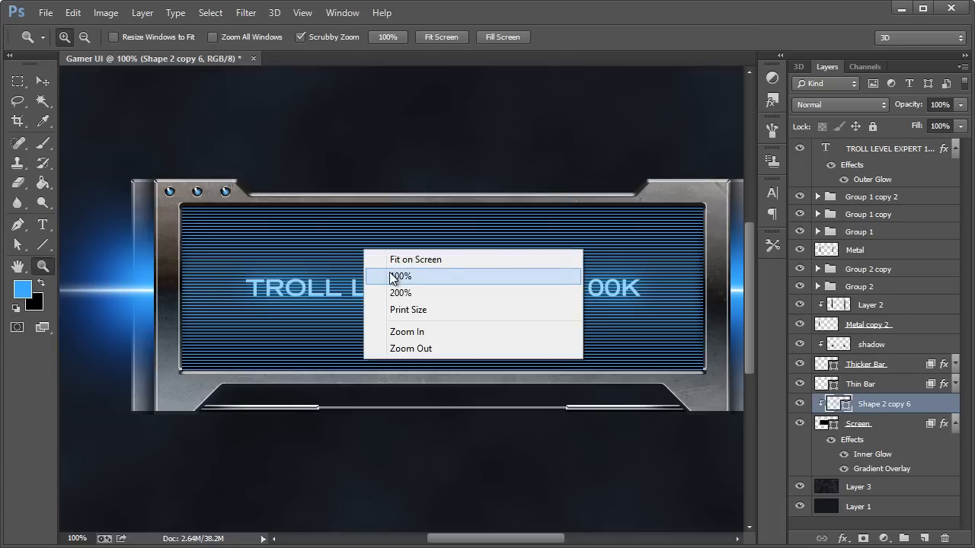
{"action": "left_click", "coordinate": [397, 277]}
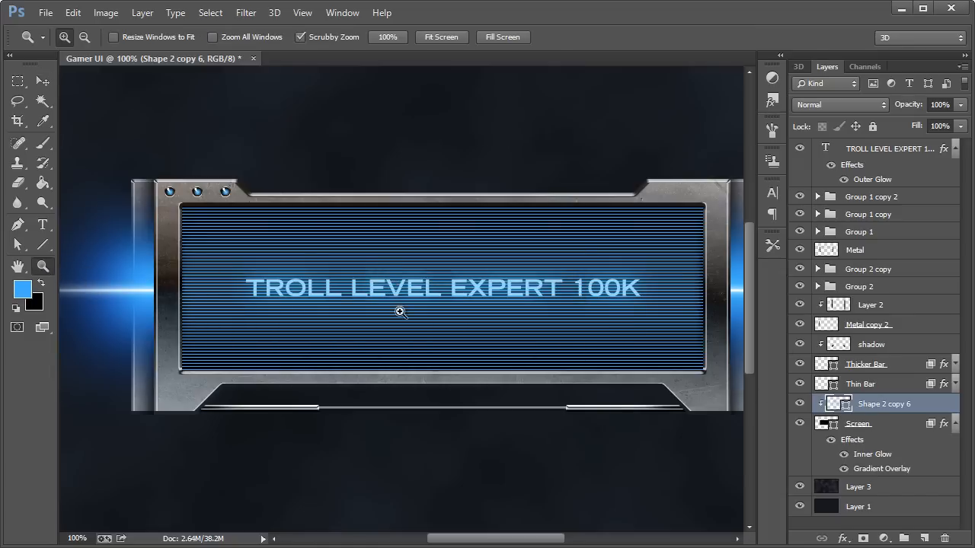
{"action": "right_click", "coordinate": [400, 313]}
{"action": "left_click", "coordinate": [39, 82]}
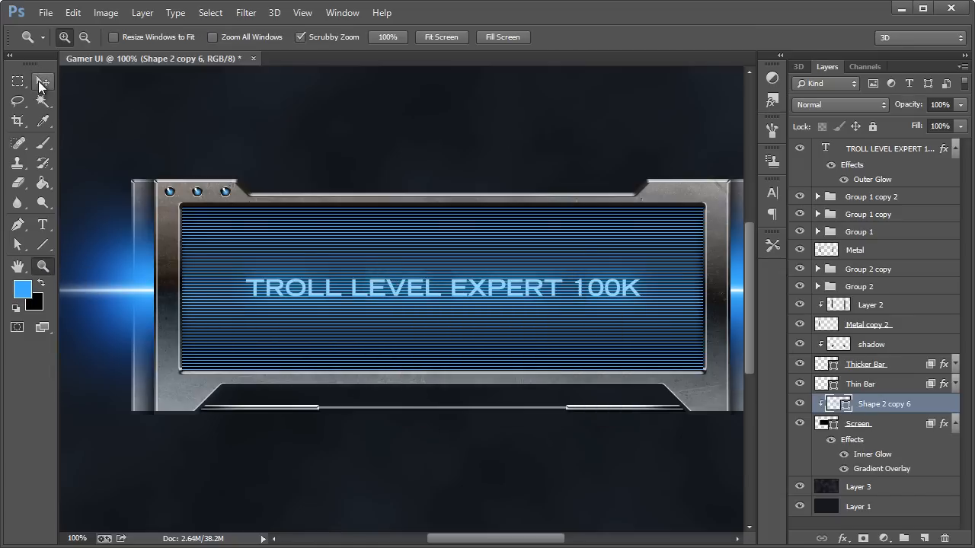
- Lower the opacity of the horizontal scan-line layer over the screen to 12%
{"action": "left_click_drag", "start_coordinate": [551, 541], "coordinate": [560, 543]}
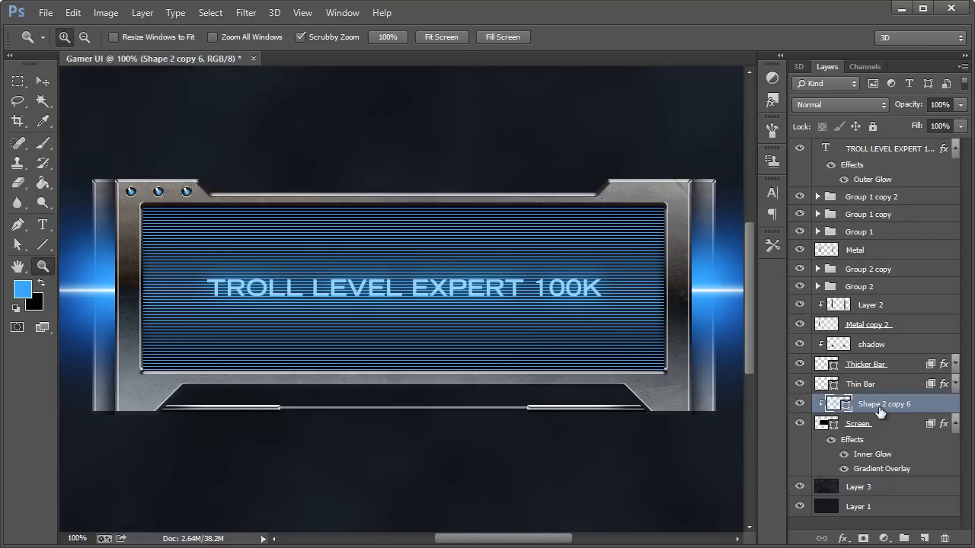
{"action": "left_click_drag", "start_coordinate": [961, 104], "coordinate": [898, 125]}
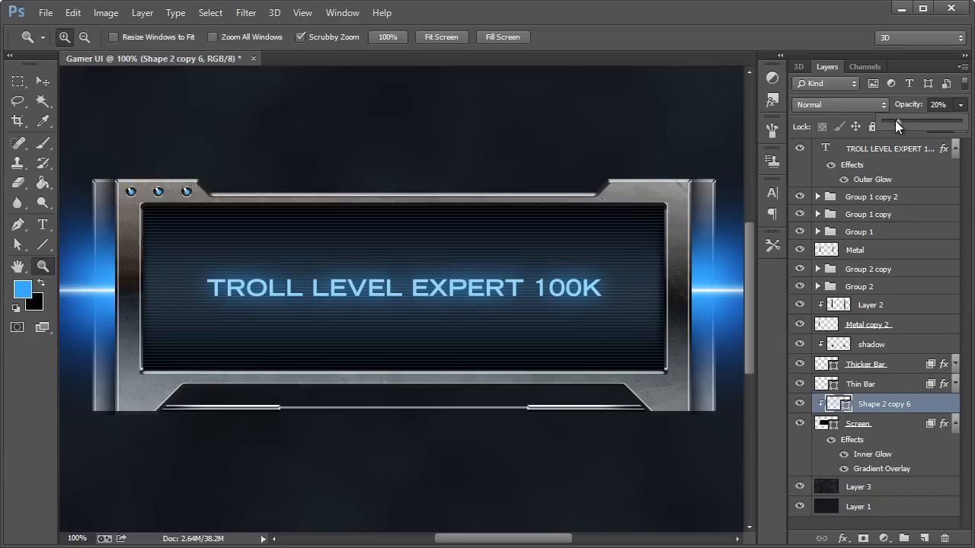
{"action": "left_click", "coordinate": [41, 81]}
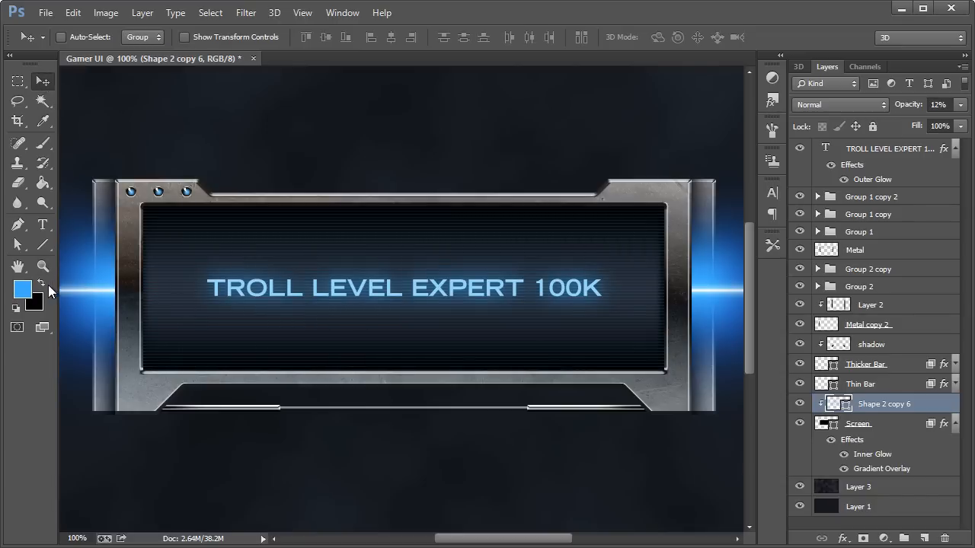
- Rename the cloudy background texture layer as Cloud
{"action": "left_click", "coordinate": [42, 266]}
{"action": "right_click", "coordinate": [291, 258]}
{"action": "left_click", "coordinate": [317, 356]}
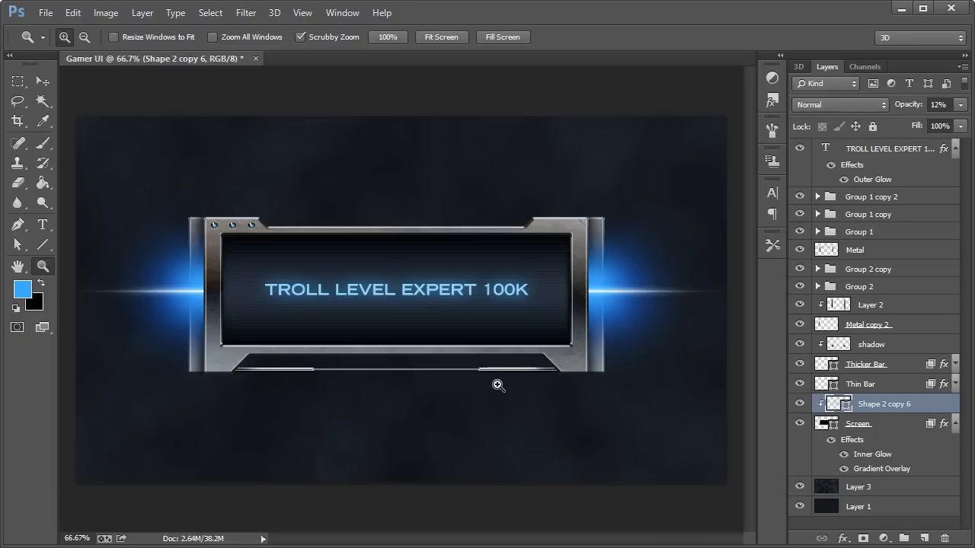
{"action": "left_click", "coordinate": [868, 490]}
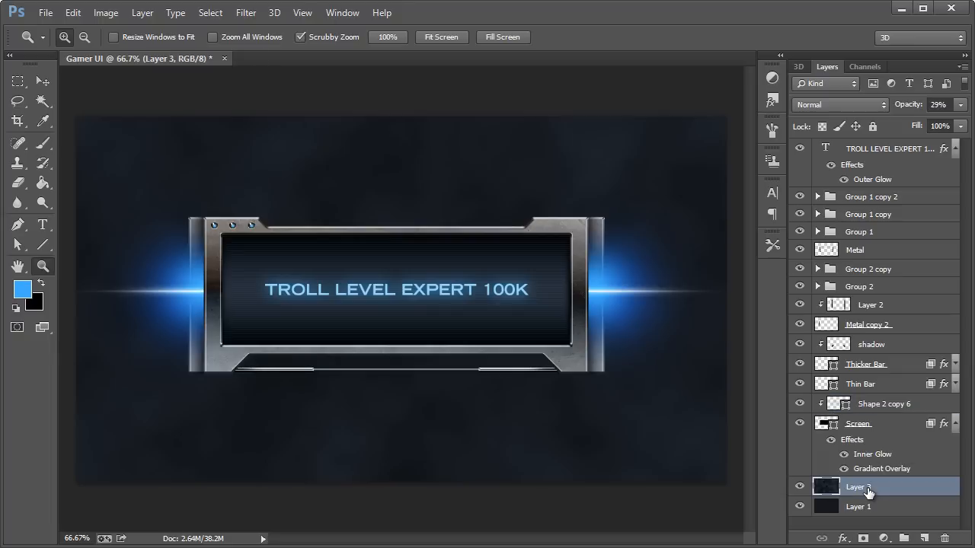
{"action": "double_click", "coordinate": [855, 486]}
{"action": "type", "text": "cloud"}
{"action": "key", "text": "Return"}
- Add a new empty layer above the Cloud layer and choose the Brush tool
{"action": "key", "text": "ctrl+shift+n"}
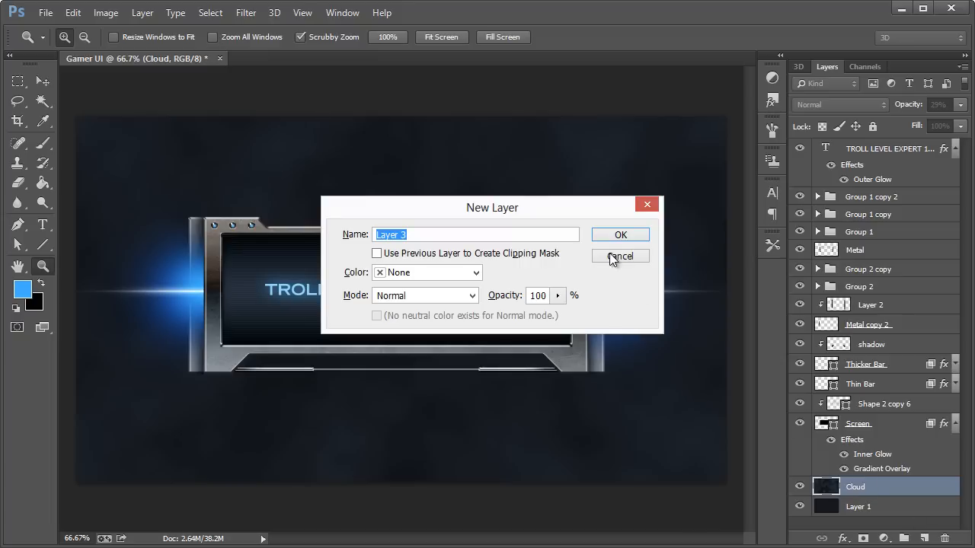
{"action": "left_click", "coordinate": [615, 239]}
{"action": "left_click", "coordinate": [44, 145]}
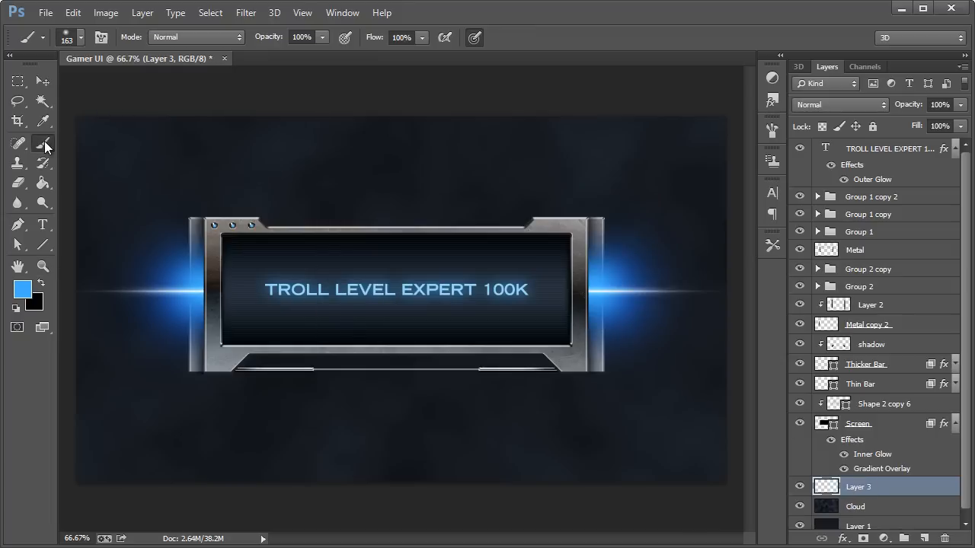
- Try a single dab of a soft blue 600 px brush behind the frame's centre and undo it
{"action": "left_click", "coordinate": [81, 38]}
{"action": "left_click_drag", "start_coordinate": [163, 80], "coordinate": [158, 80]}
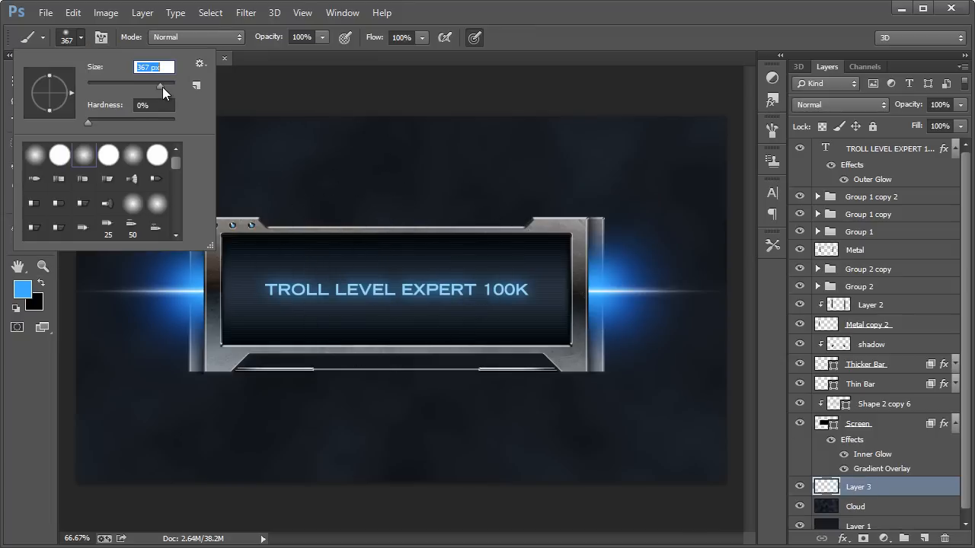
{"action": "left_click", "coordinate": [162, 86]}
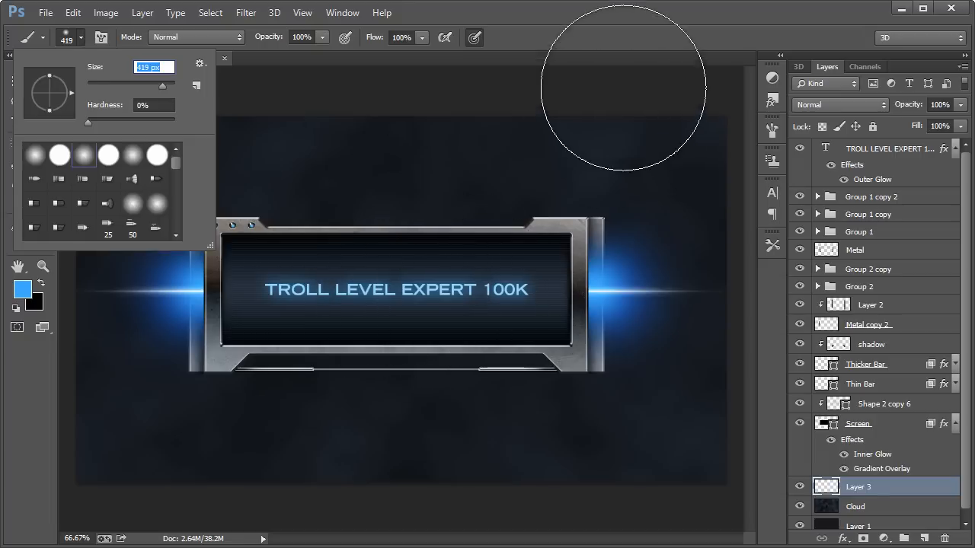
{"action": "left_click", "coordinate": [591, 35]}
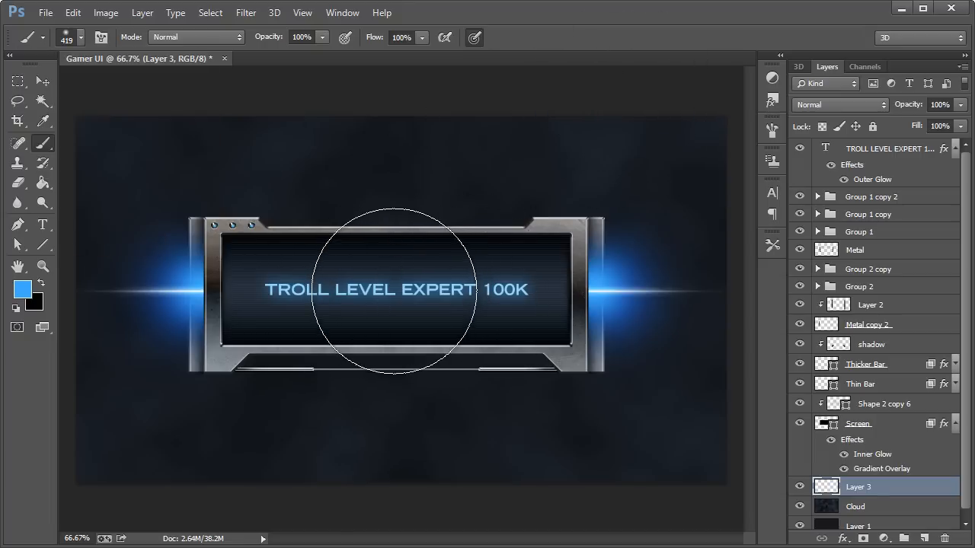
{"action": "left_click", "coordinate": [83, 35]}
{"action": "left_click_drag", "start_coordinate": [163, 82], "coordinate": [163, 82]}
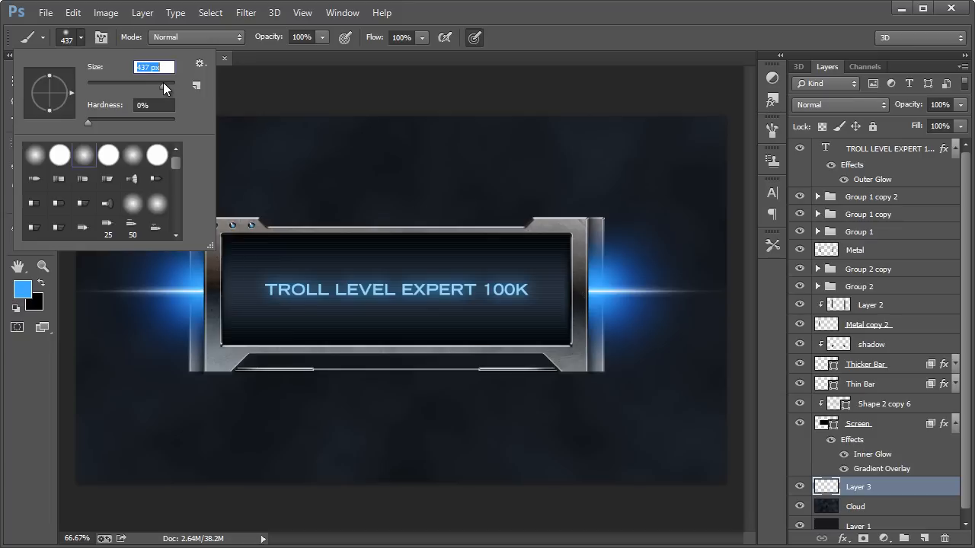
{"action": "left_click", "coordinate": [150, 67]}
{"action": "type", "text": "600"}
{"action": "key", "text": "Return"}
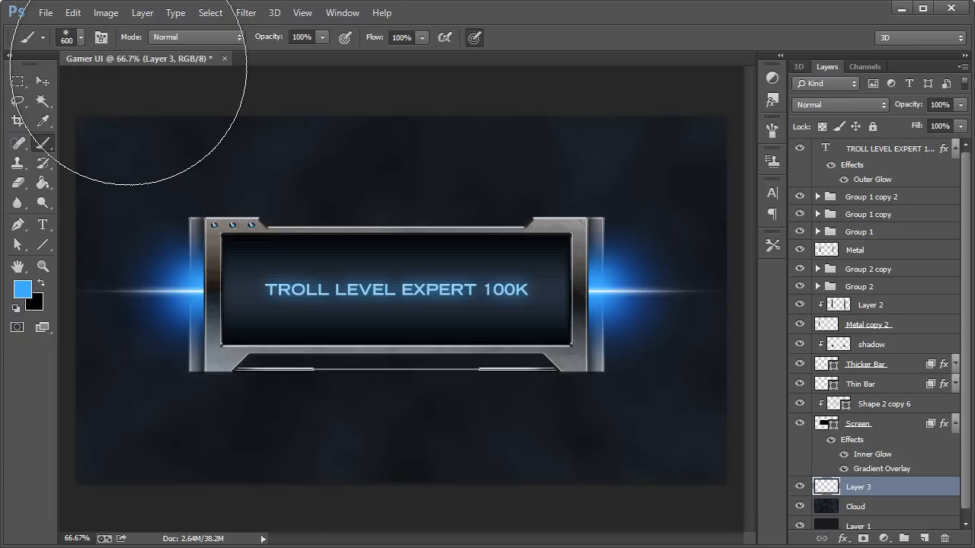
{"action": "left_click", "coordinate": [389, 307]}
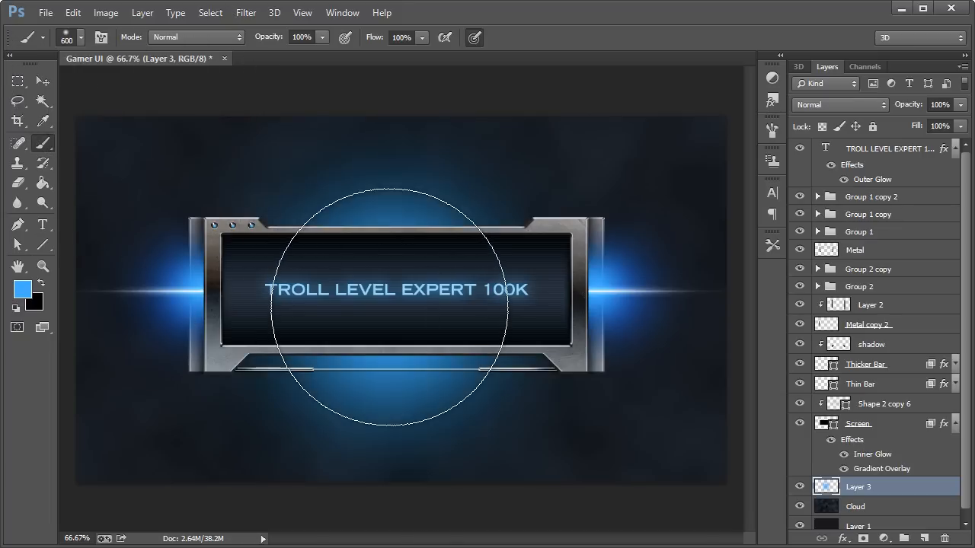
{"action": "key", "text": "ctrl+z"}
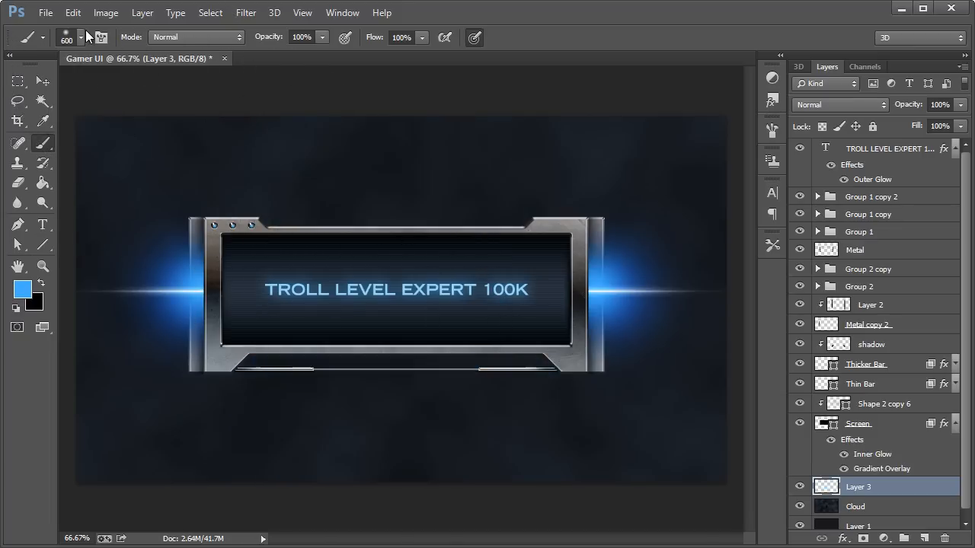
- Set the soft brush size to 500 px and paint one blue glow dab behind the frame's centre
{"action": "left_click", "coordinate": [83, 32]}
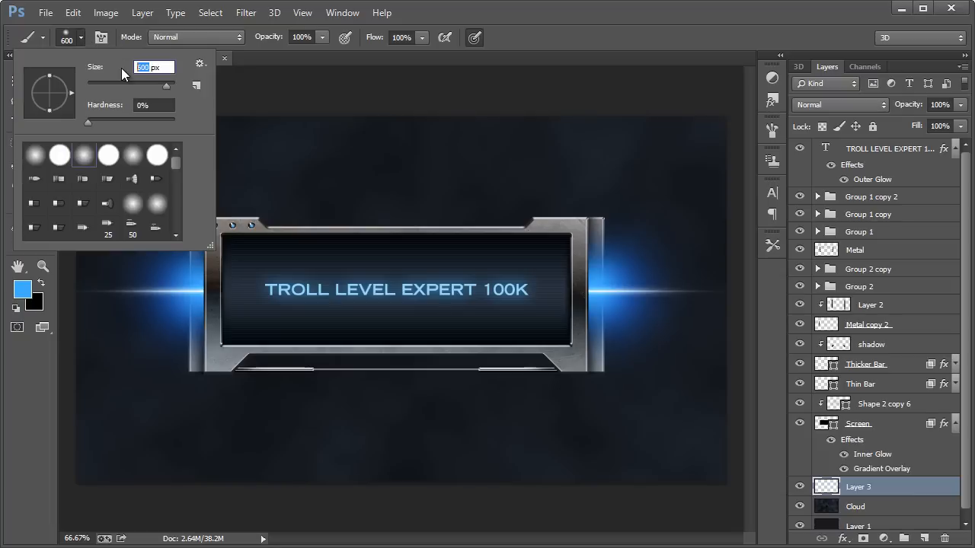
{"action": "type", "text": "500"}
{"action": "key", "text": "Return"}
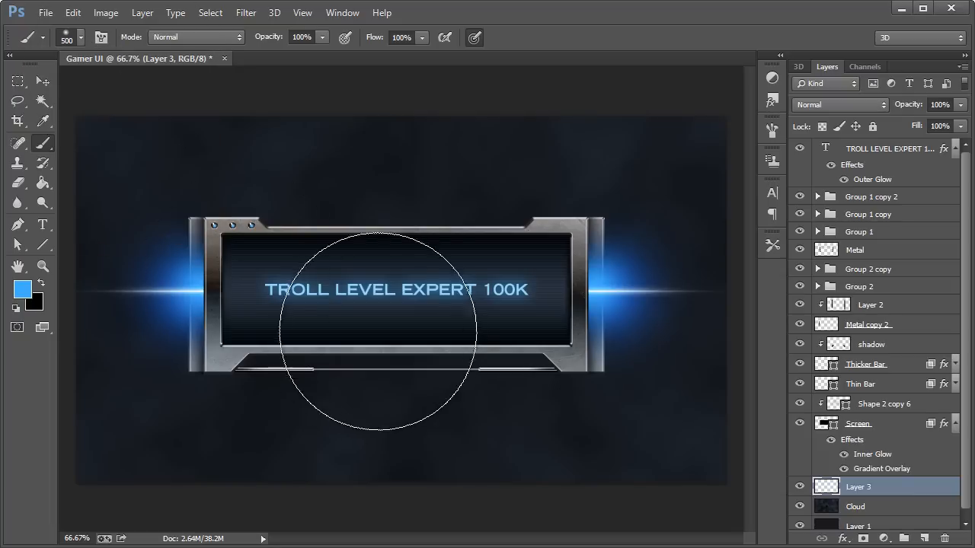
{"action": "left_click", "coordinate": [394, 303]}
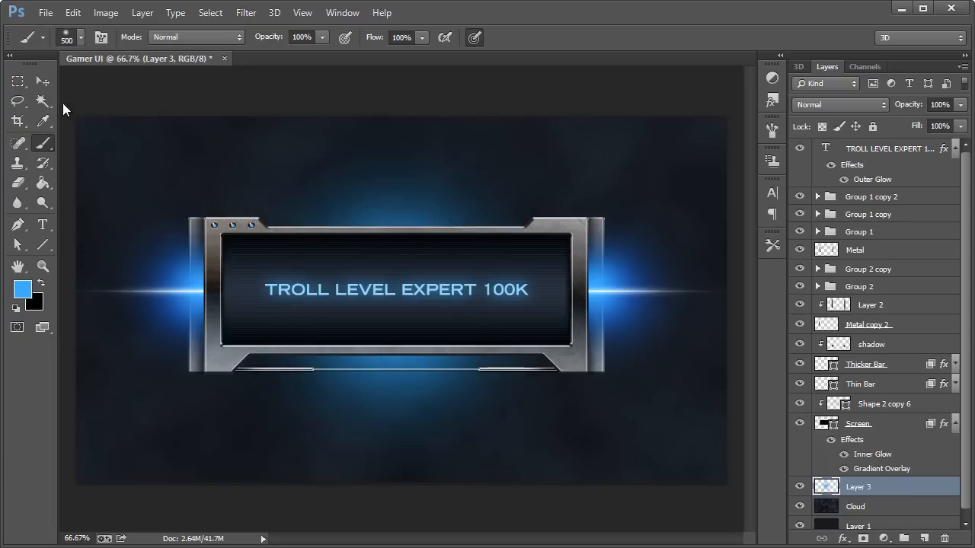
- Lower the opacity of the blue glow layer behind the frame to 44%
{"action": "left_click", "coordinate": [44, 82]}
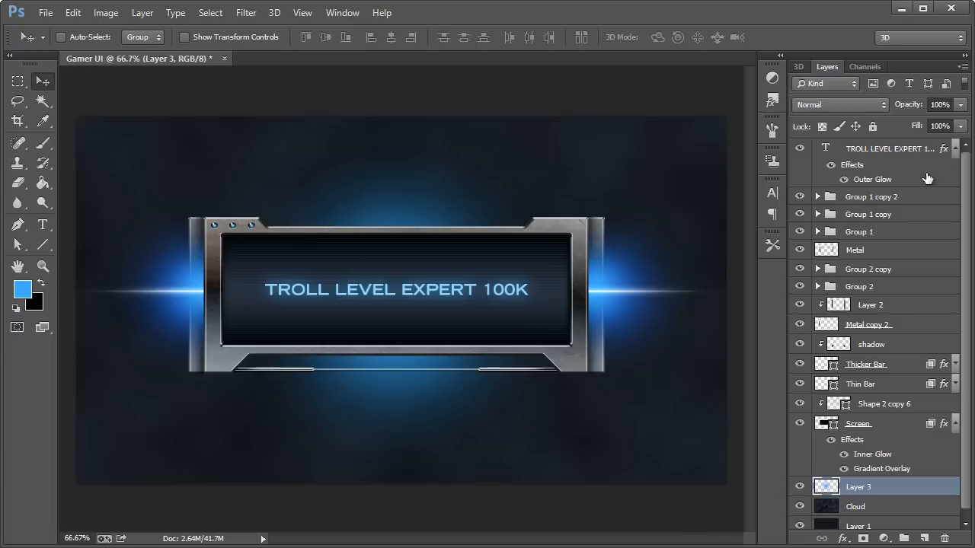
{"action": "left_click_drag", "start_coordinate": [960, 104], "coordinate": [922, 124]}
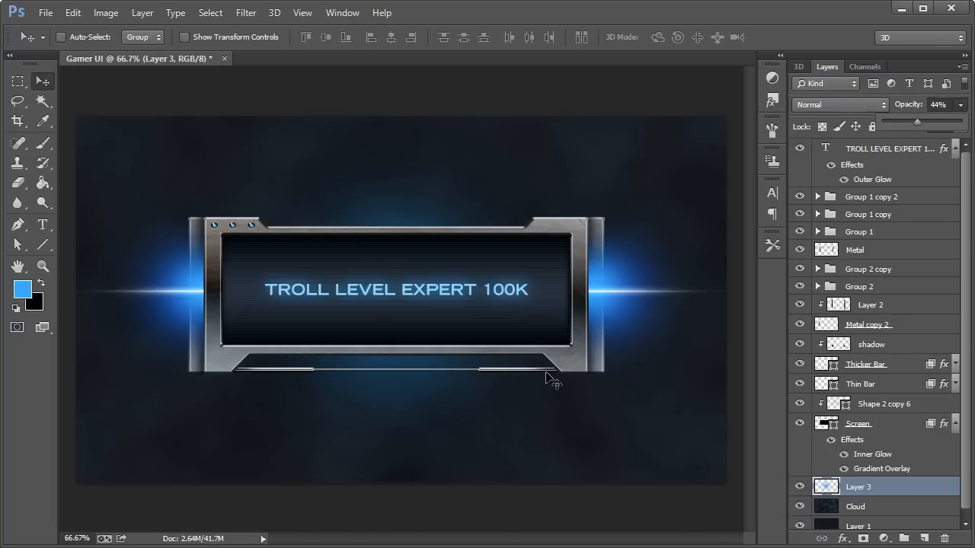
{"action": "left_click", "coordinate": [38, 86]}
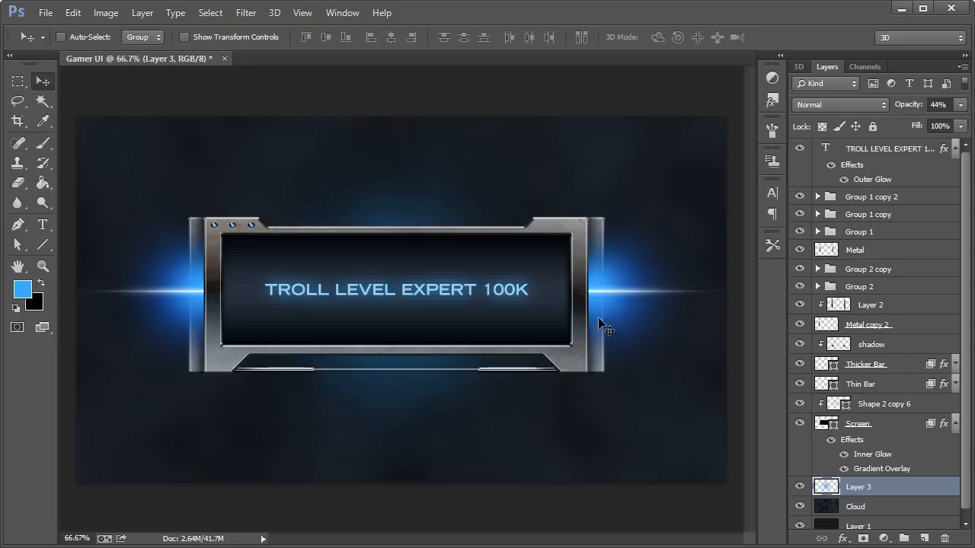